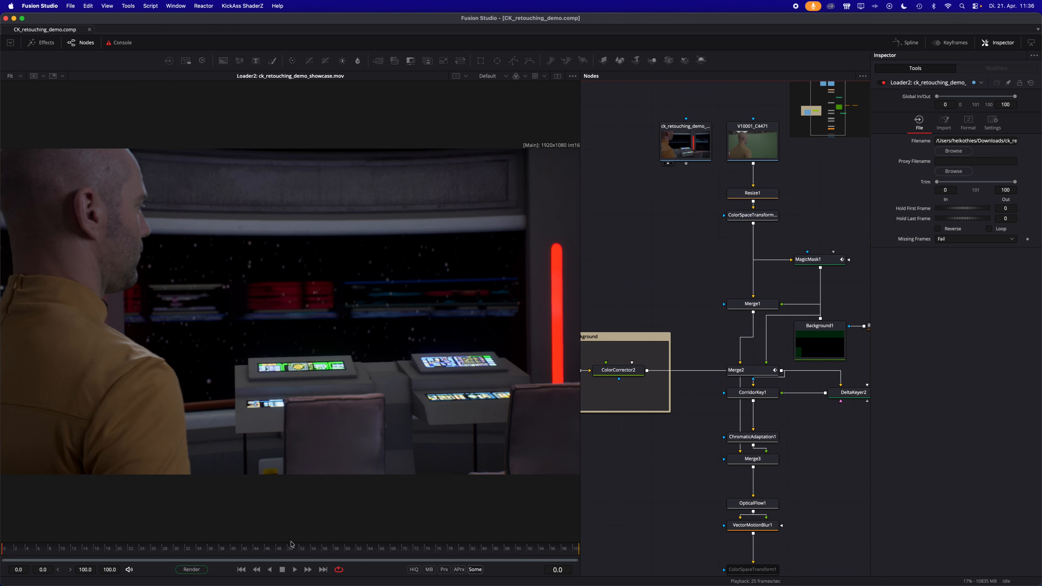
- Play the finished showcase clip and view the raw green-screen clip V10001_C4471, scrubbing through its early frames
click(295, 571)
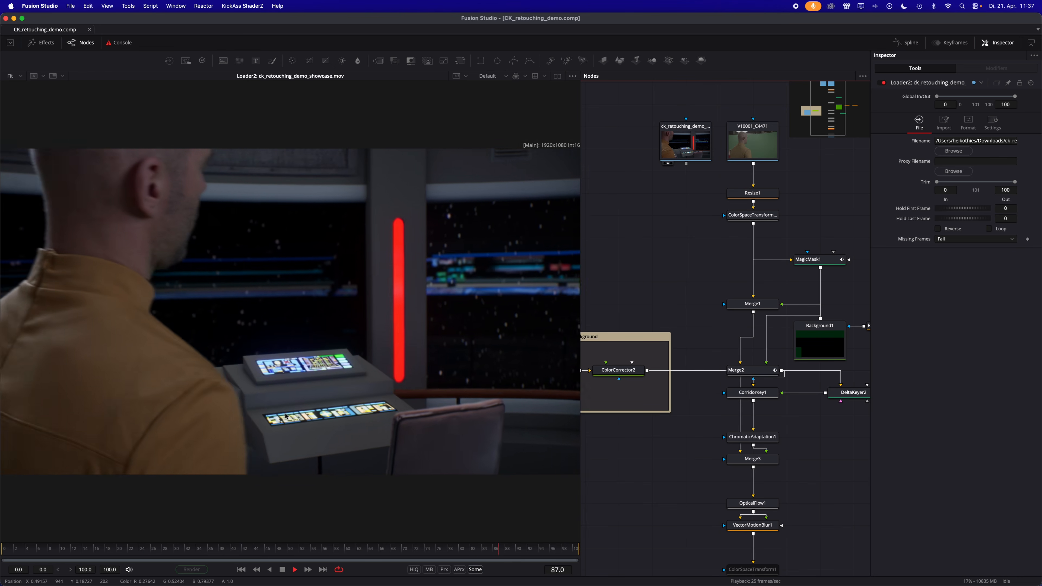
click(282, 569)
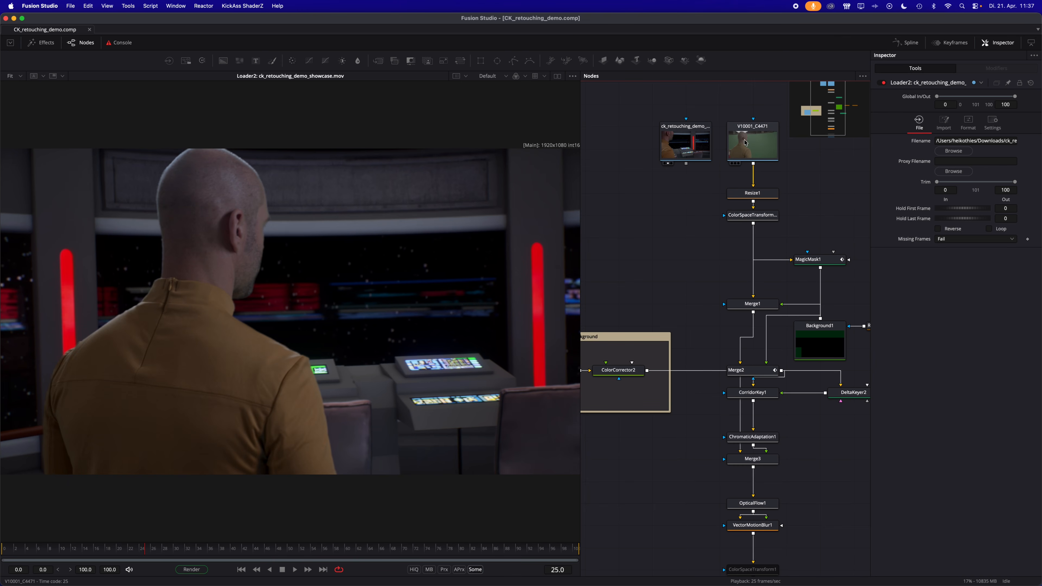
drag(741, 140, 270, 325)
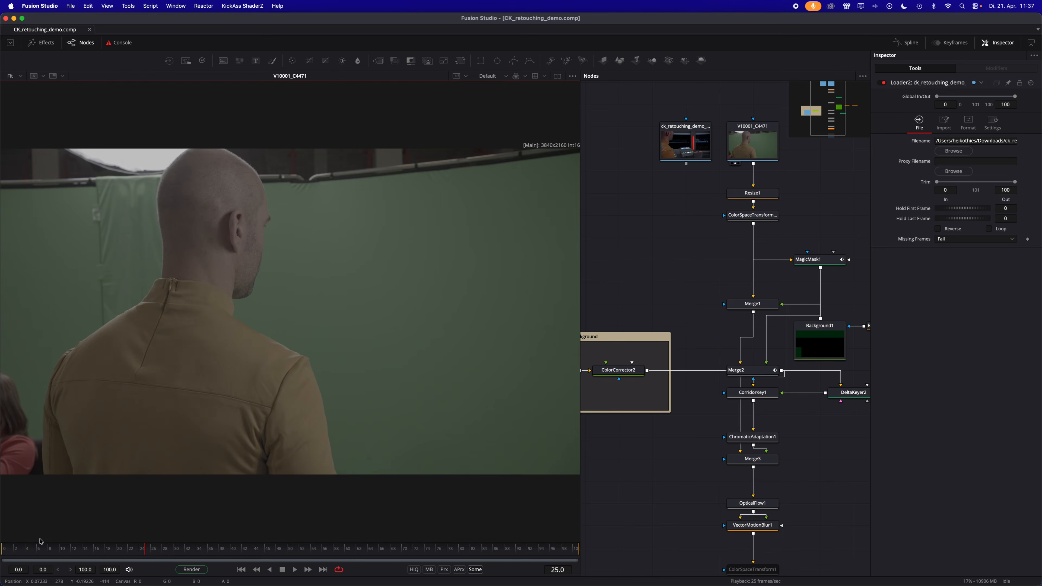
click(13, 548)
drag(13, 548, 128, 561)
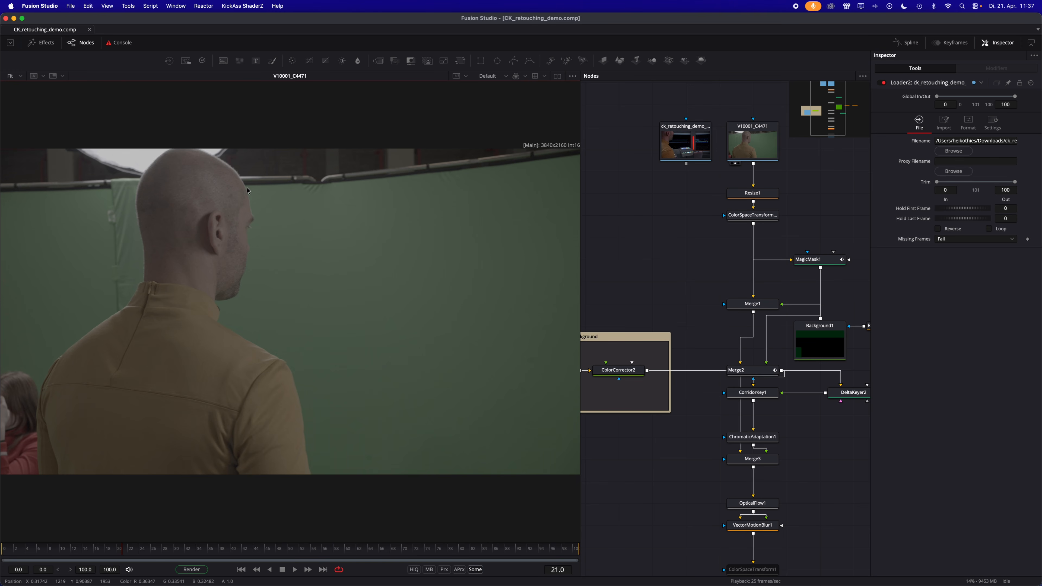
drag(122, 550, 88, 549)
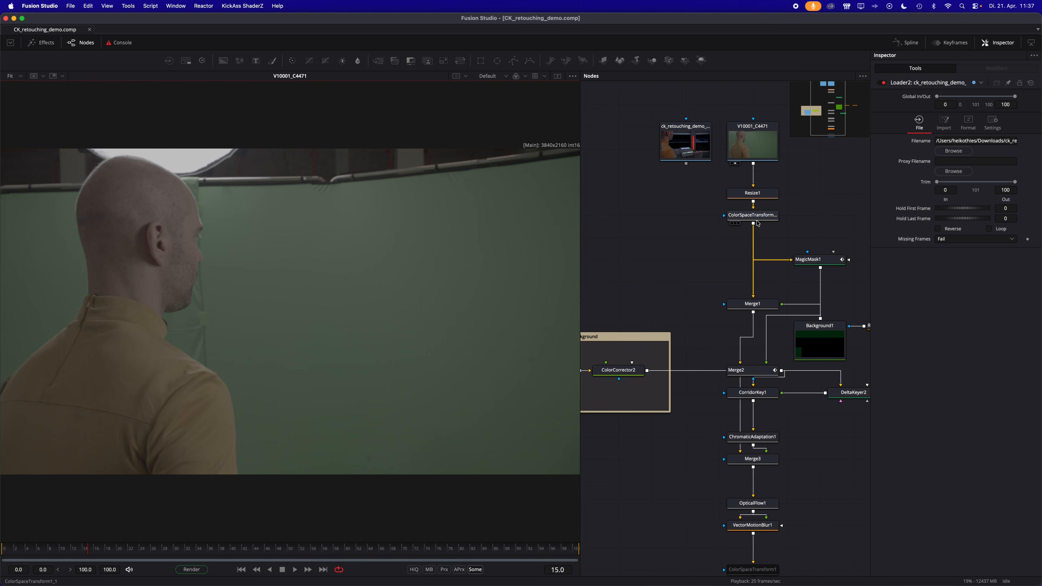
- Show the output of the ColorSpaceTransform node below Resize1 in the viewer with the Gamut View LUT enabled
click(756, 218)
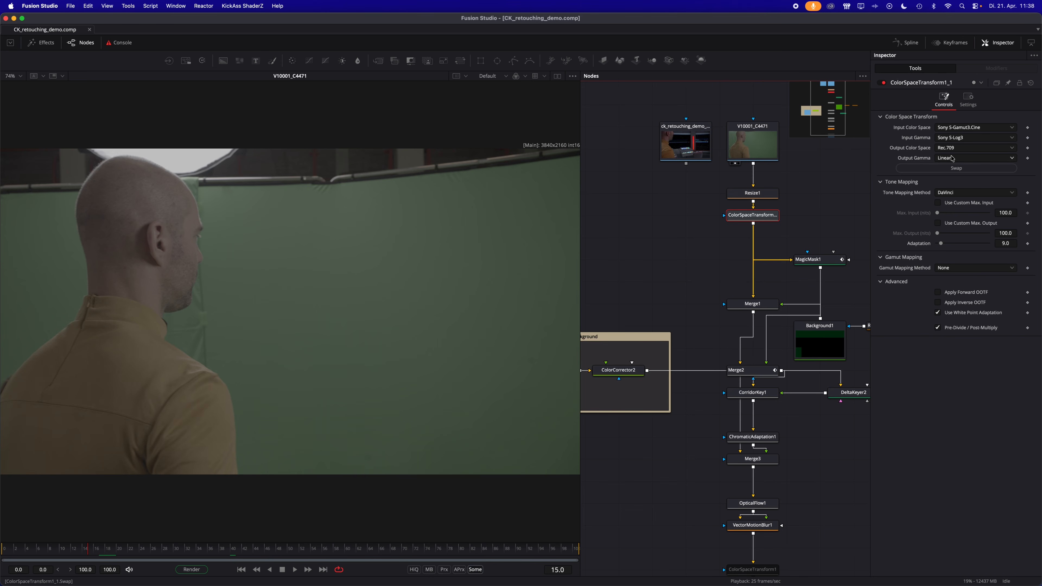
click(679, 271)
drag(738, 215, 452, 295)
key(ctrl+f)
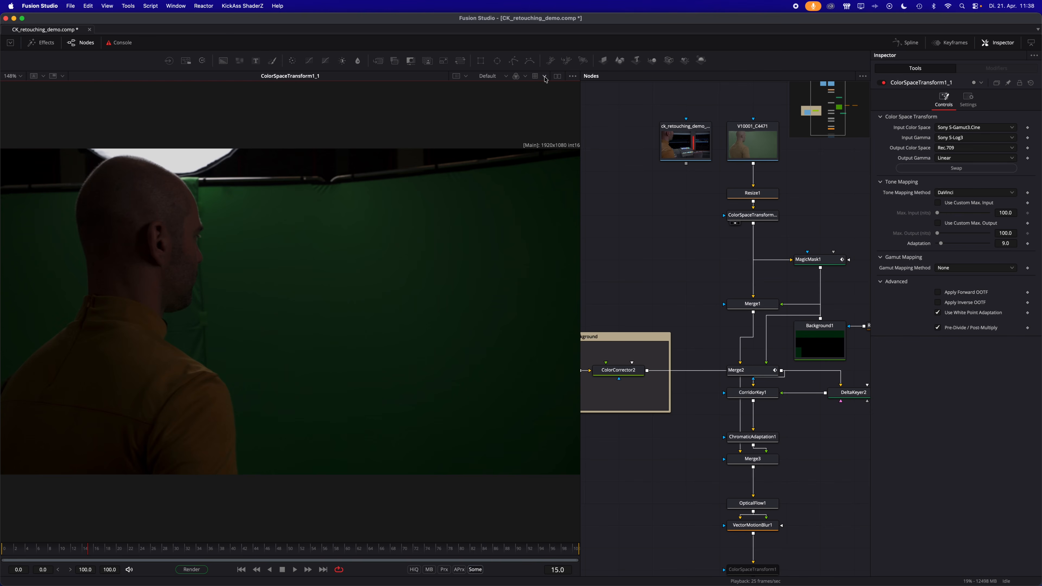
click(546, 77)
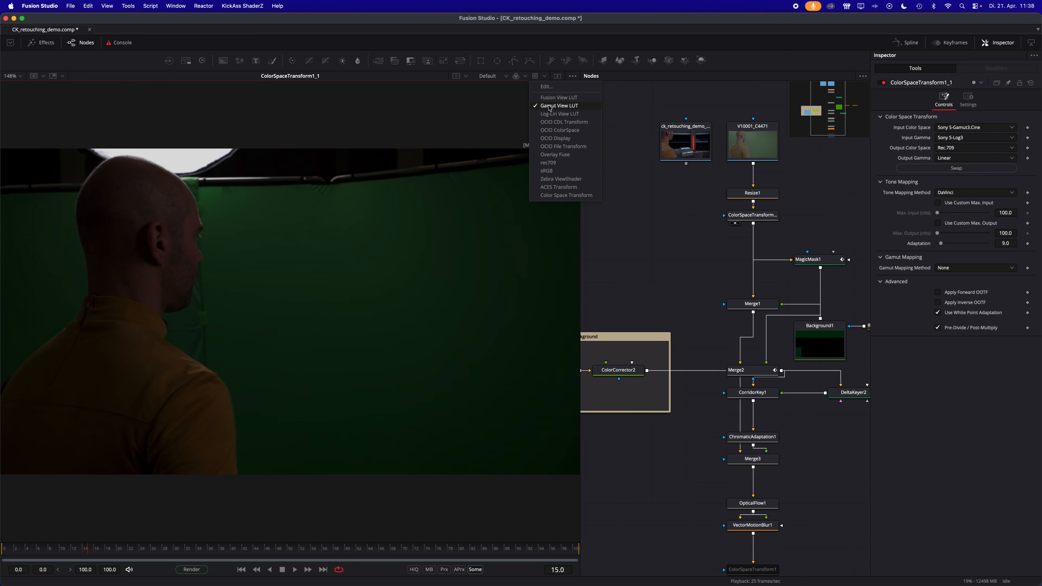
click(564, 106)
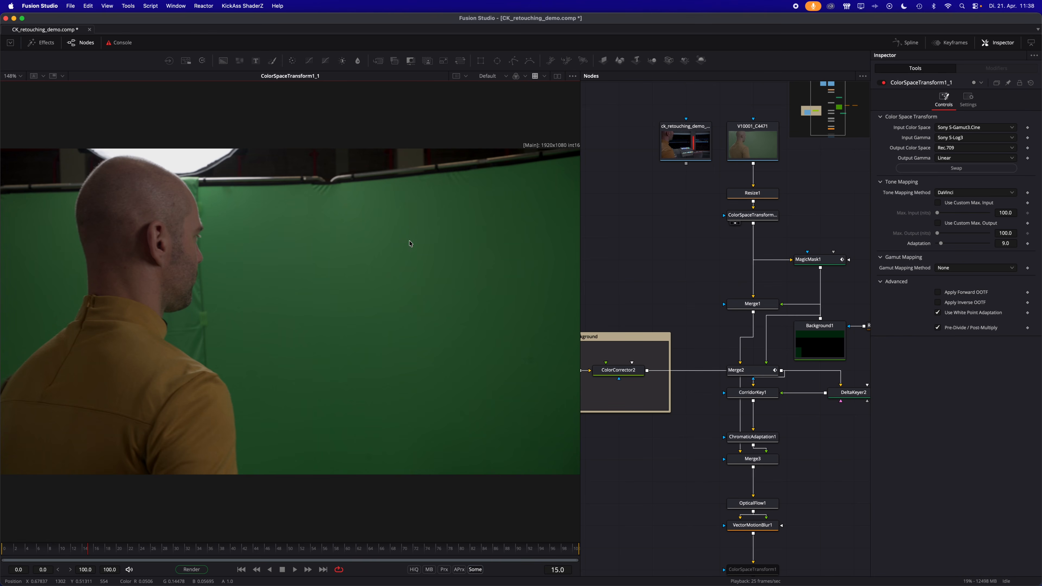
- Review the source and output space settings of the Gamut View LUT and close its editor
click(544, 77)
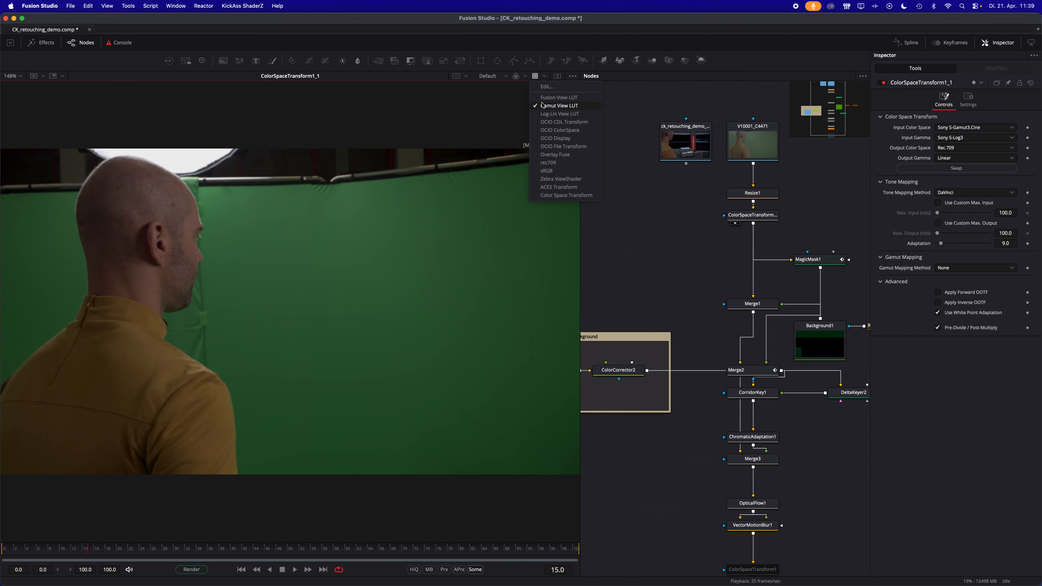
click(545, 87)
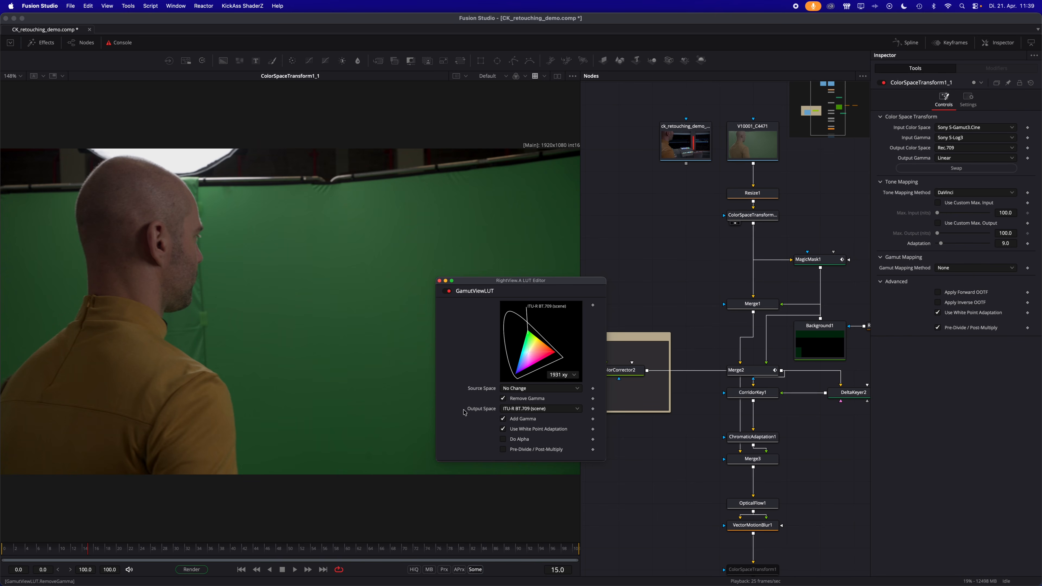
click(439, 281)
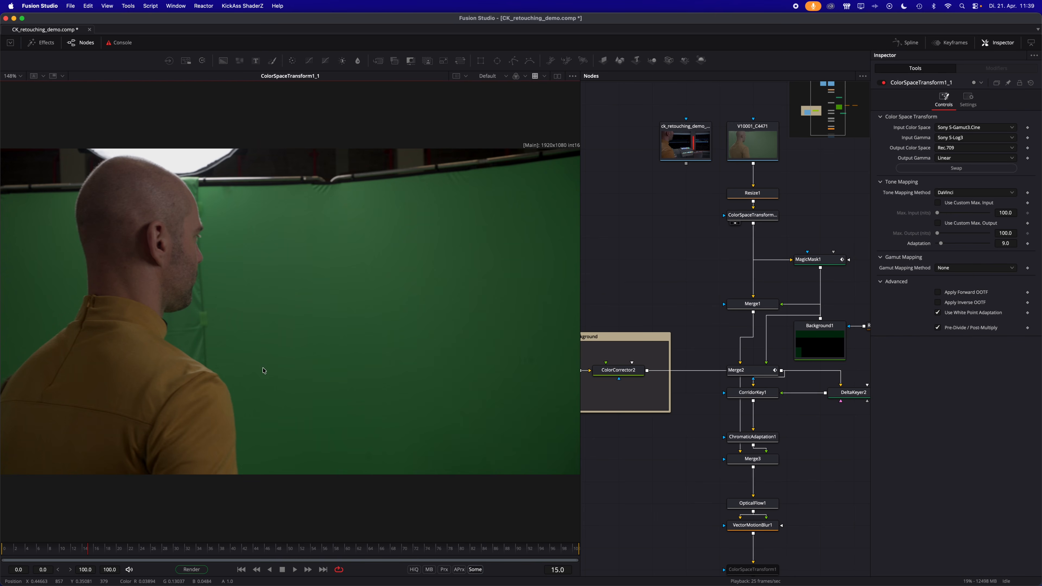
- Add a Delta Keyer beside the main node chain, feed it from the ColorSpaceTransform node and show it in the viewer
scroll(670, 280, up, 2)
scroll(677, 302, left, 4)
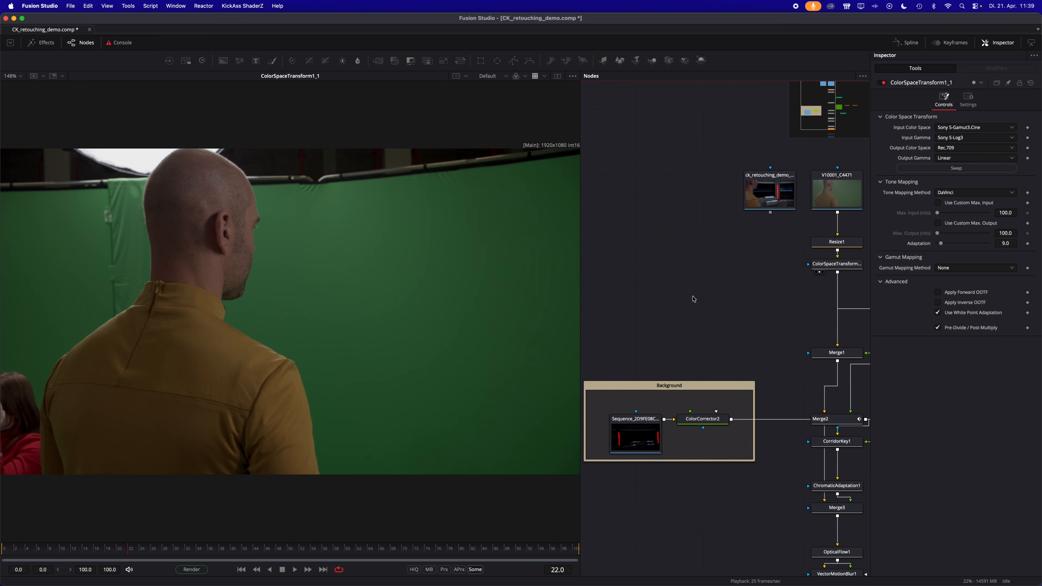
click(689, 278)
key(shift+space)
text(delt)
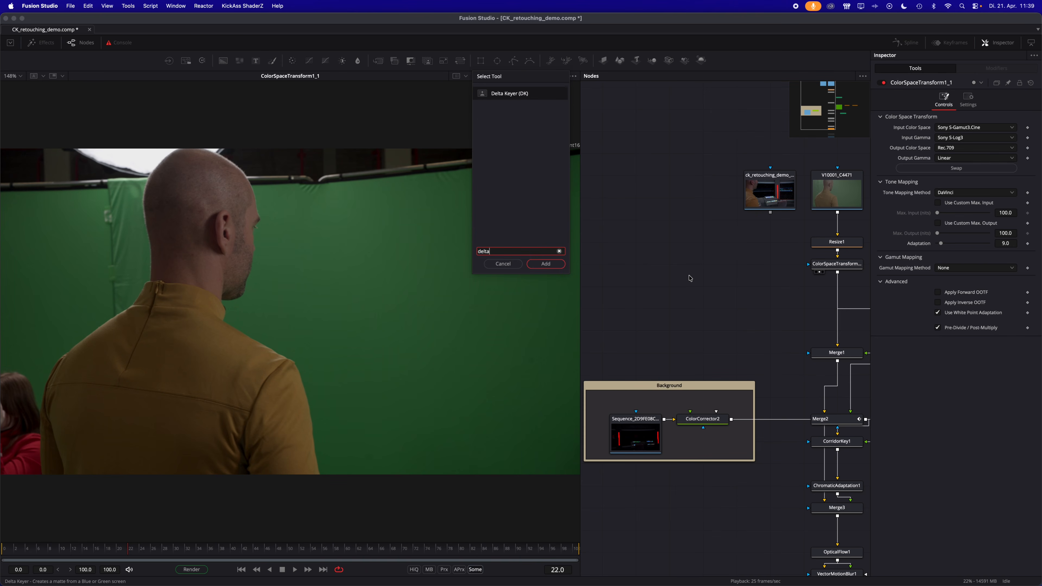
text(a)
key(Return)
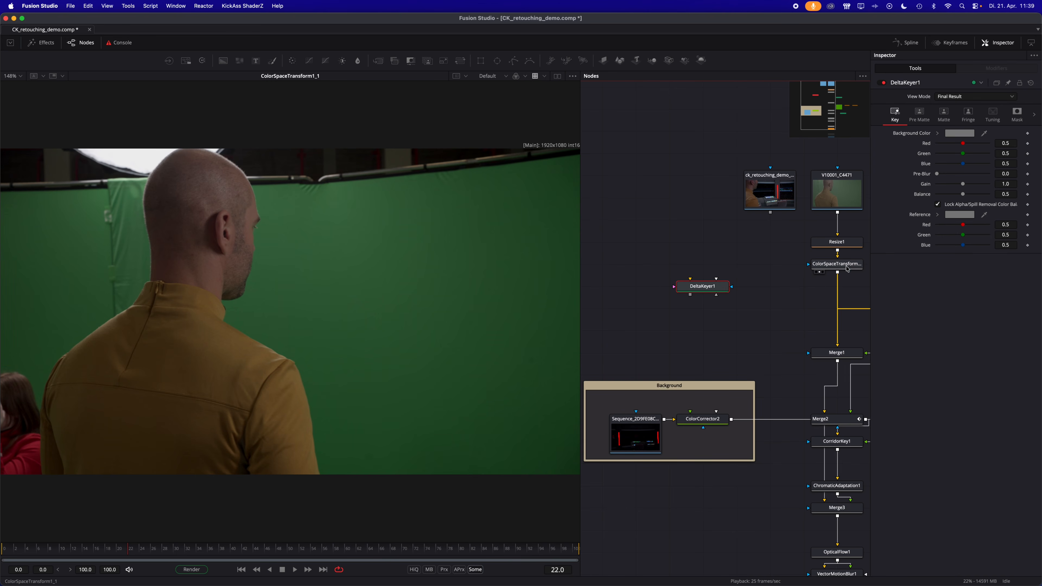
drag(838, 274, 698, 289)
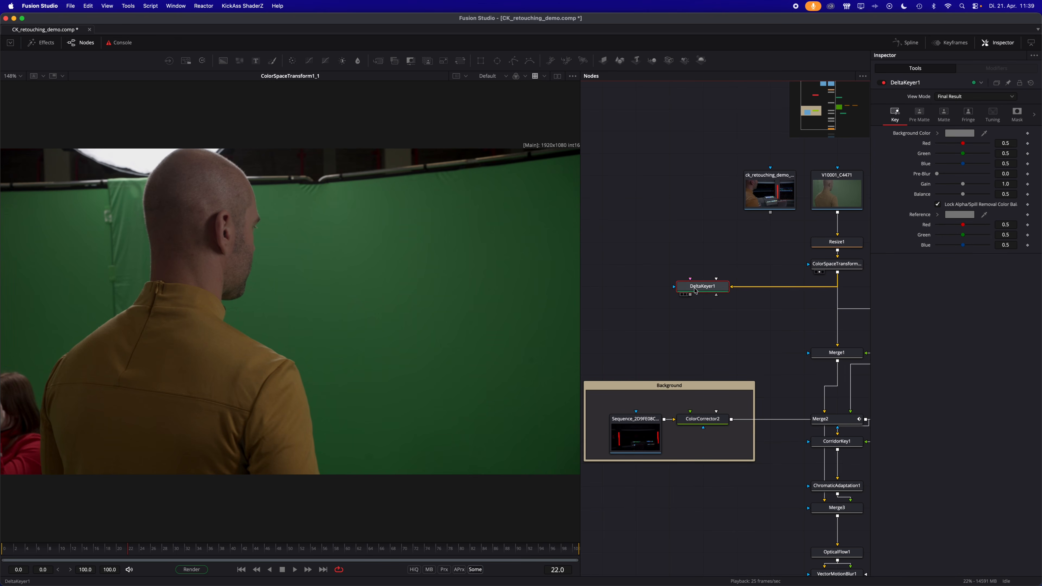
key(1)
- Key out the sampled green background in the DeltaKeyer with gain 1.213, balance 0.433 and matte thresholds 0.35 and 0.761
drag(984, 134, 323, 314)
key(a)
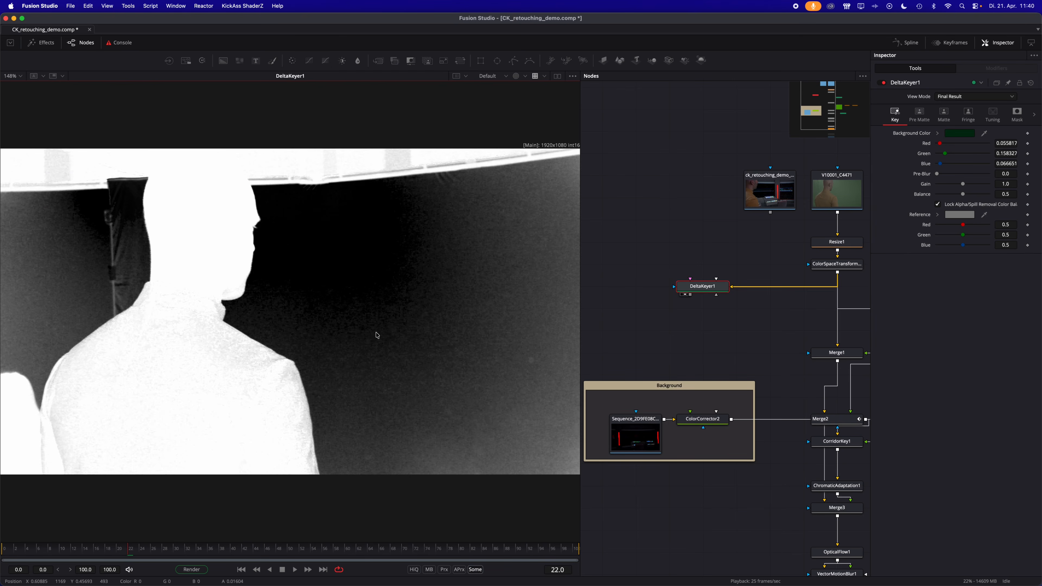
drag(958, 198, 961, 199)
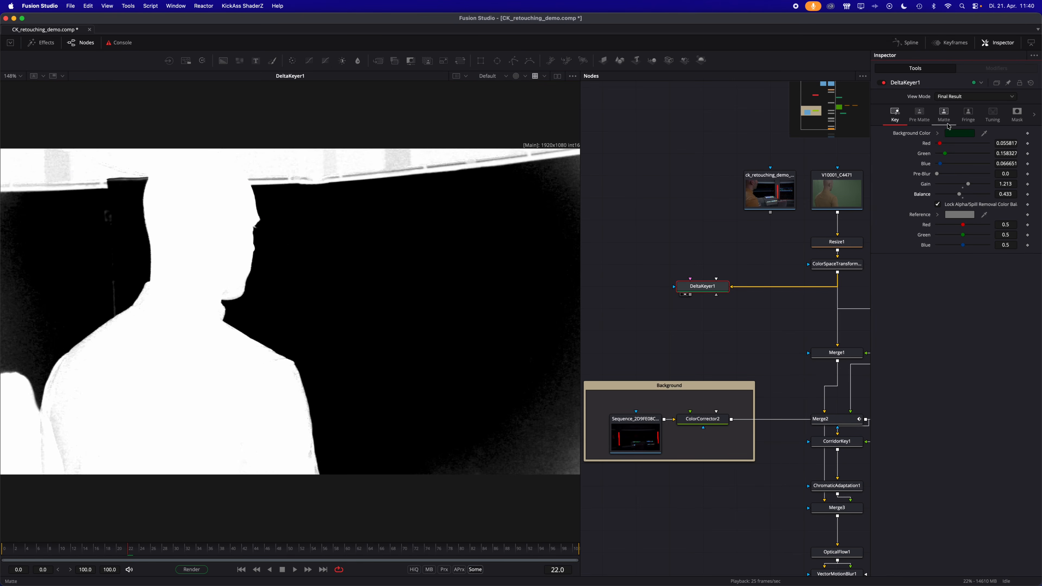
click(944, 114)
drag(937, 133, 998, 139)
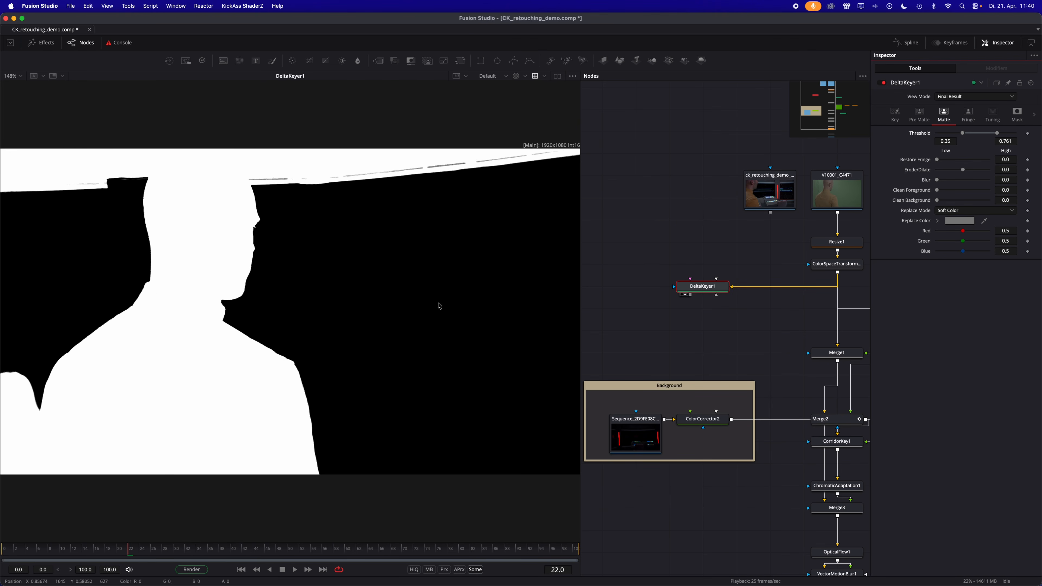
- Check the DeltaKeyer's result around frame 21 as matte and in colour, and delete the node
drag(91, 549, 122, 550)
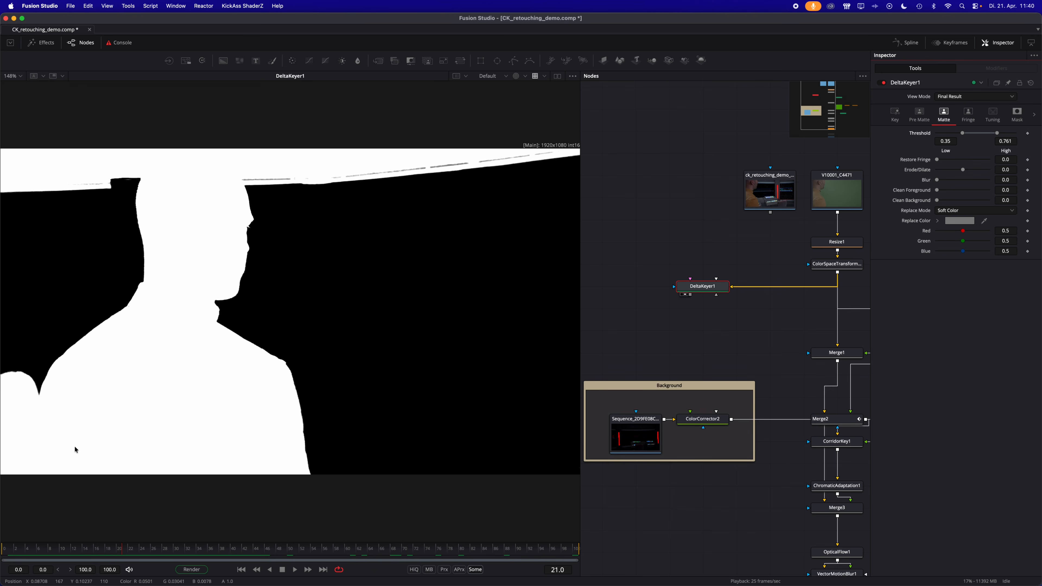
key(c)
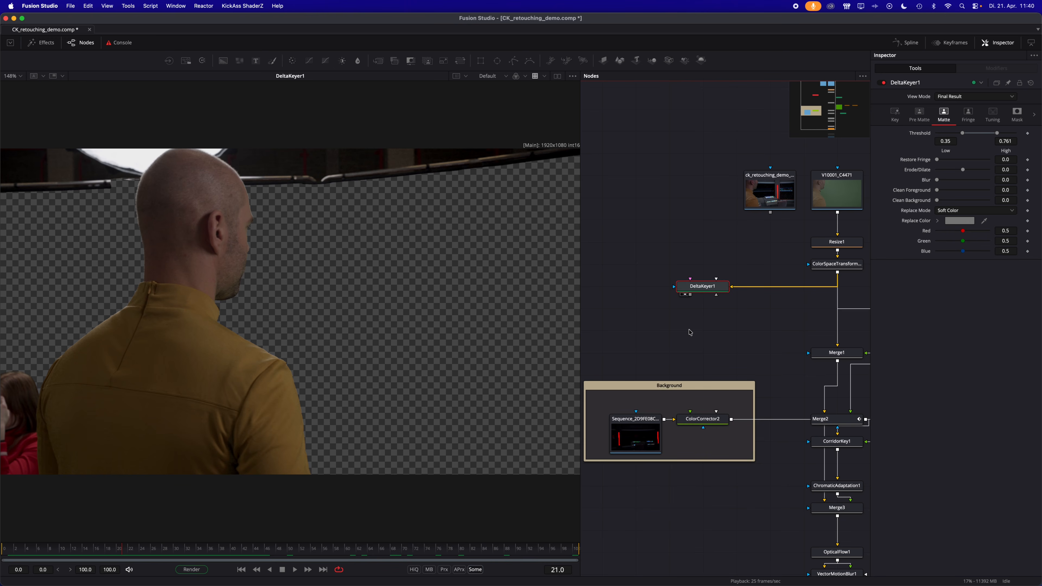
key(Delete)
- Add a Magic Mask node, feed it from the ColorSpaceTransform node and show it in the viewer
click(688, 298)
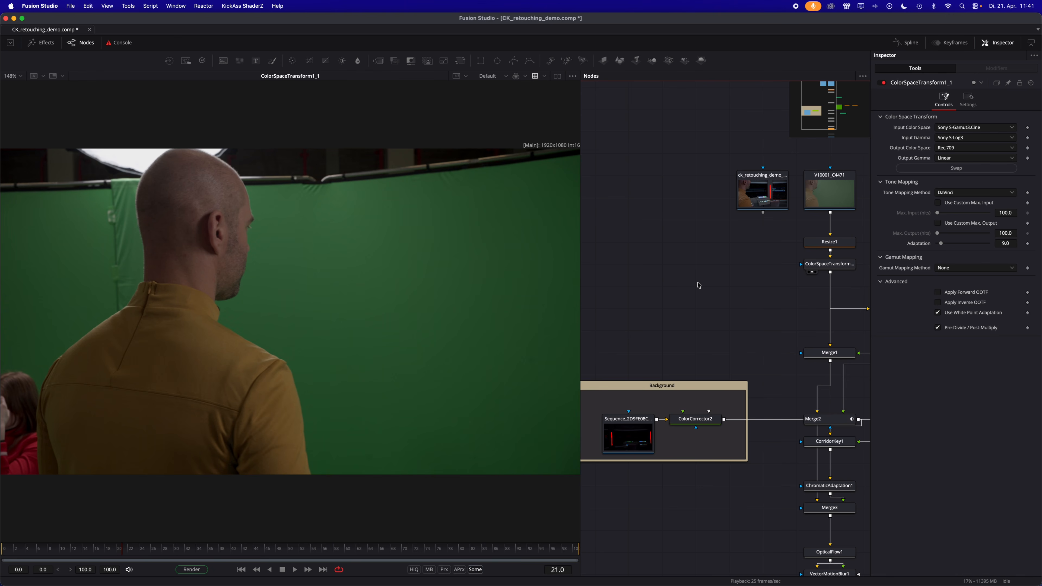
key(shift+space)
text(magic)
key(Return)
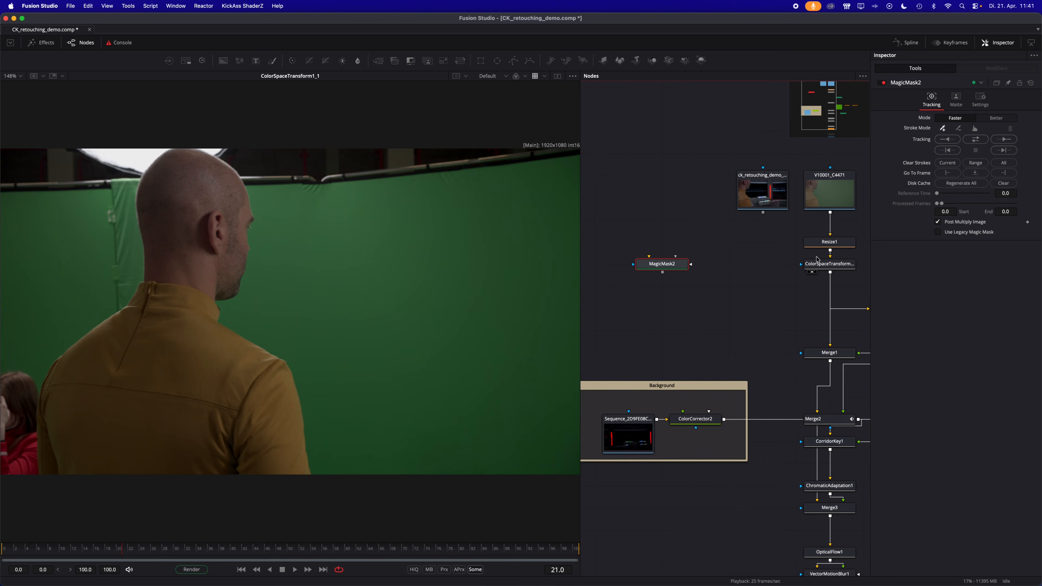
mouse_move(830, 273)
mouse_down()
mouse_move(781, 298)
mouse_move(665, 263)
mouse_move(443, 299)
mouse_up()
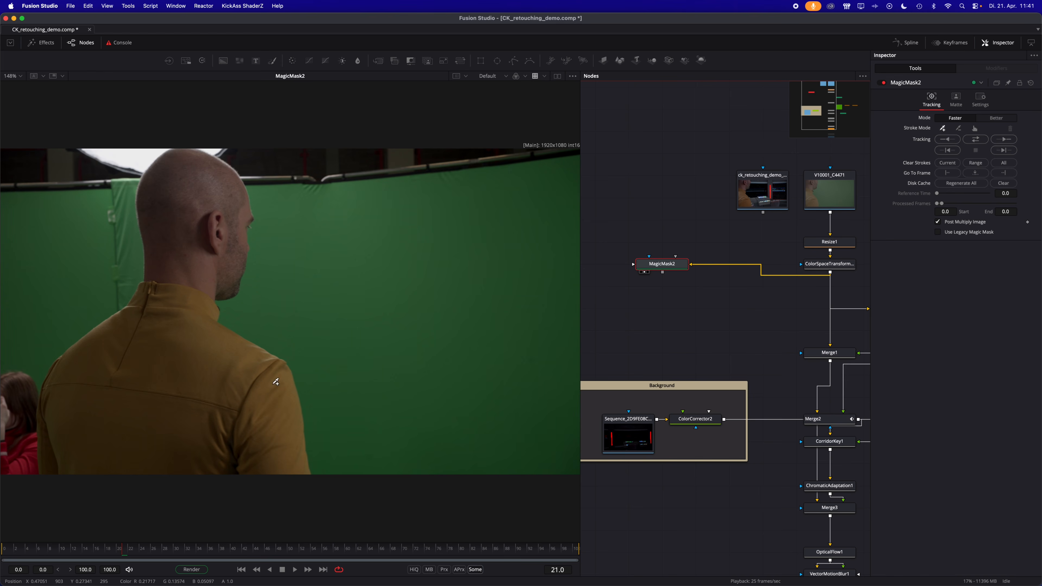
- Mark the man's head and yellow jacket with mask strokes on frame 21 to isolate him from the surroundings
click(184, 185)
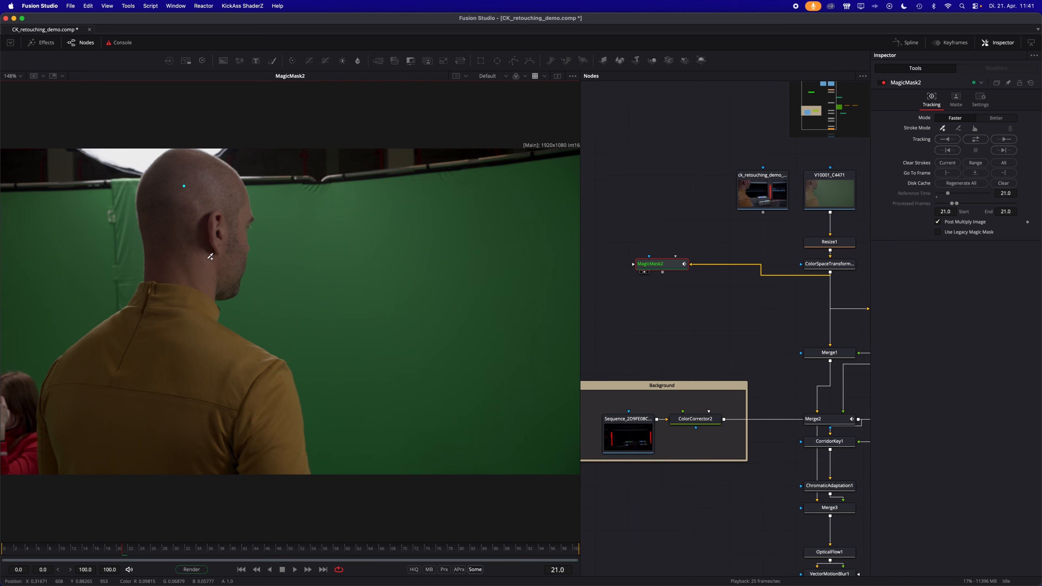
click(168, 314)
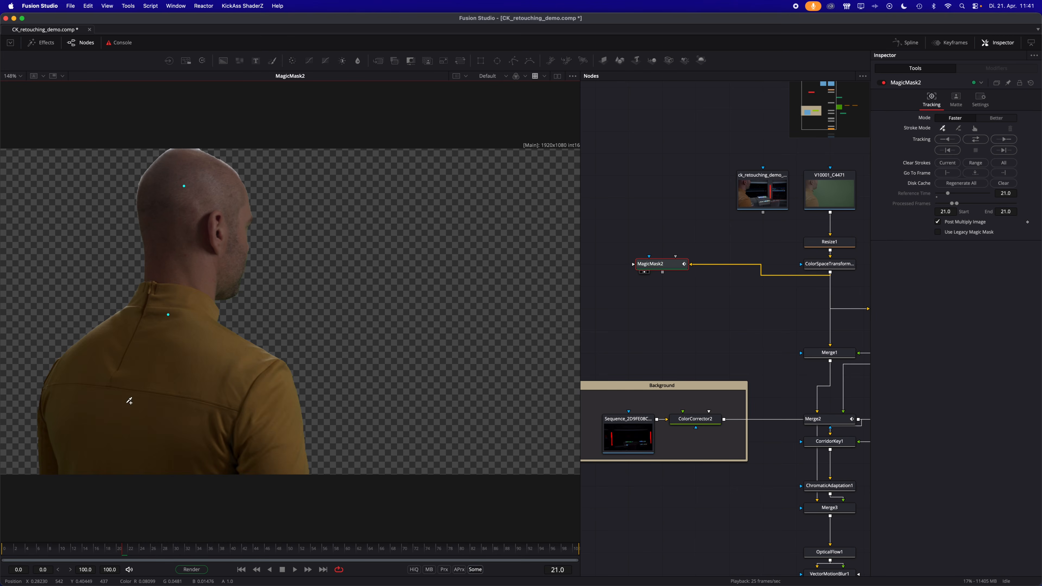
click(64, 423)
click(274, 421)
click(24, 390)
click(19, 446)
click(128, 164)
click(253, 157)
click(272, 205)
- Track the man's mask in both directions across frames 0 to 100 and check its alpha along the clip
click(976, 140)
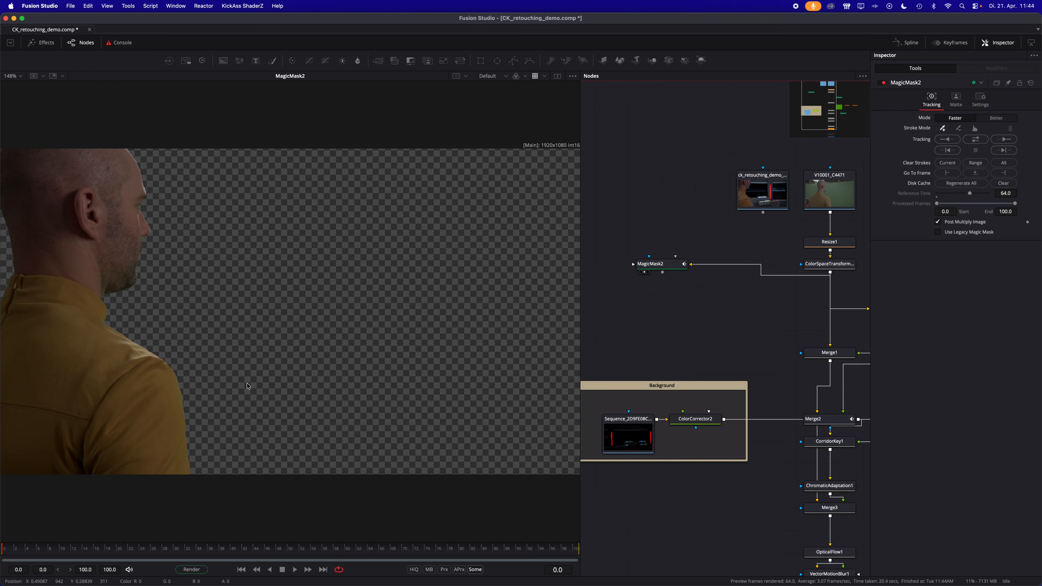
key(a)
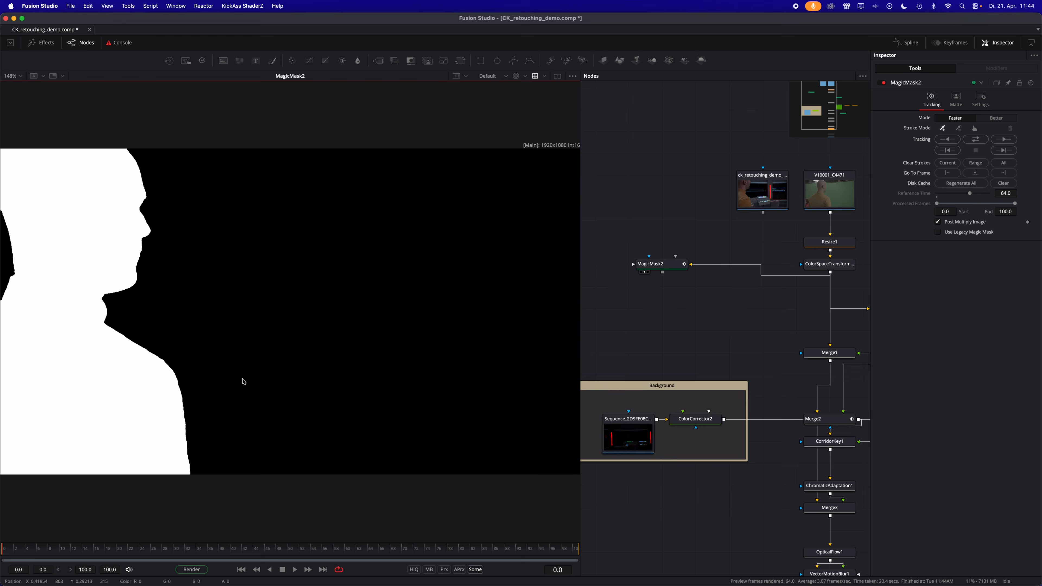
drag(16, 555, 190, 546)
key(c)
- Add a CorridorKey node with the ColorSpaceTransform as source and the new Magic Mask as alpha hint, and view its result
key(shift+space)
text(corri)
key(Return)
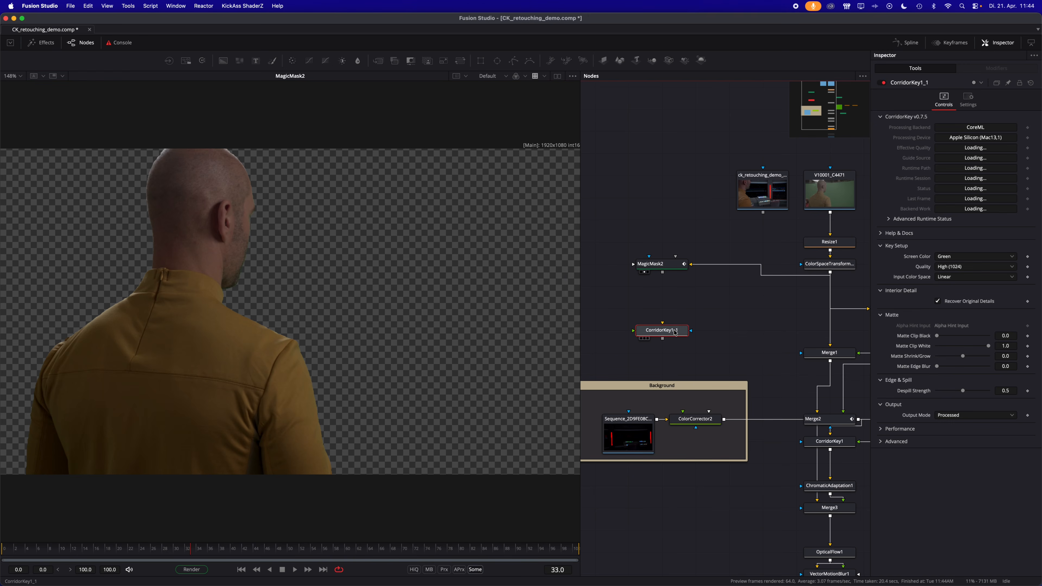
drag(675, 330, 703, 324)
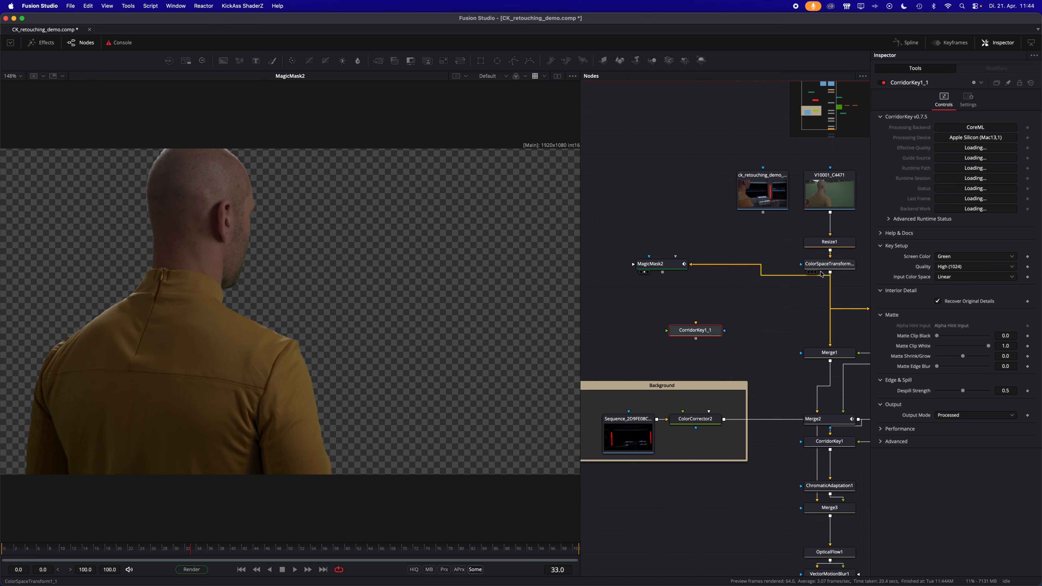
mouse_move(829, 273)
mouse_down()
mouse_move(698, 327)
mouse_move(710, 331)
mouse_up()
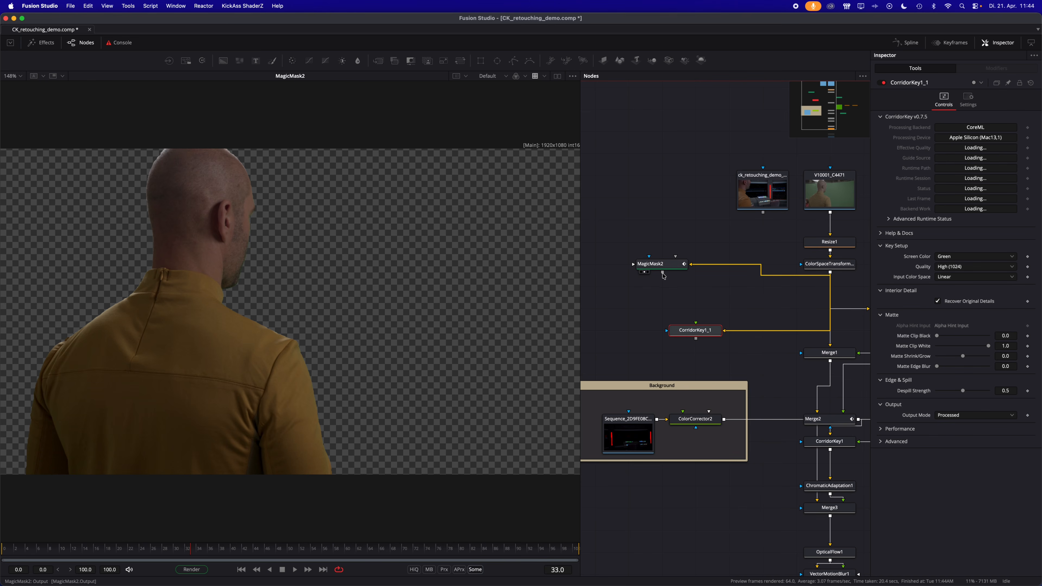
drag(663, 273, 433, 314)
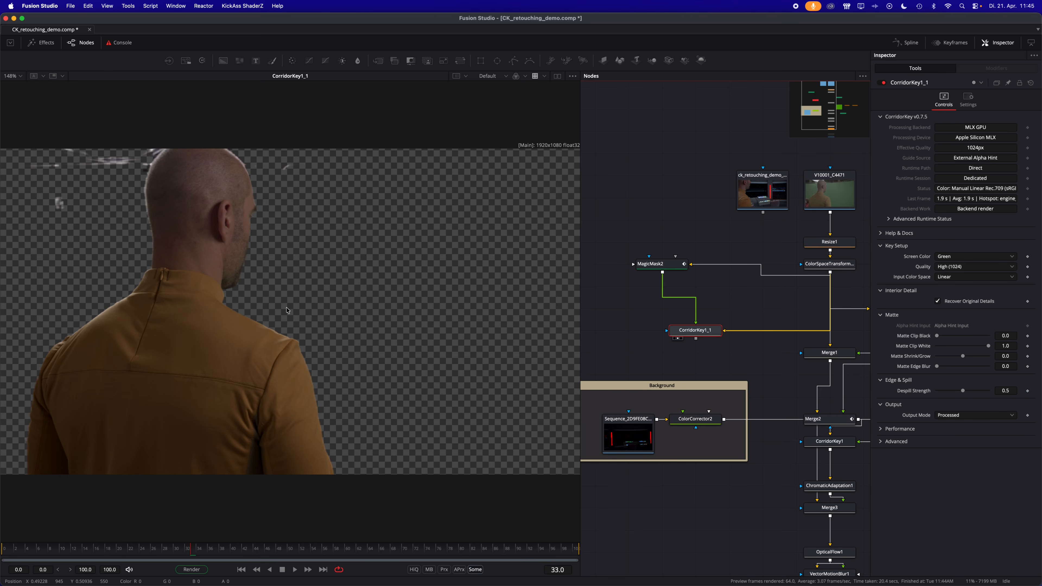
- Inspect the CorridorKey result on frames 10, 17 and 18 for leftover background around the man
click(61, 550)
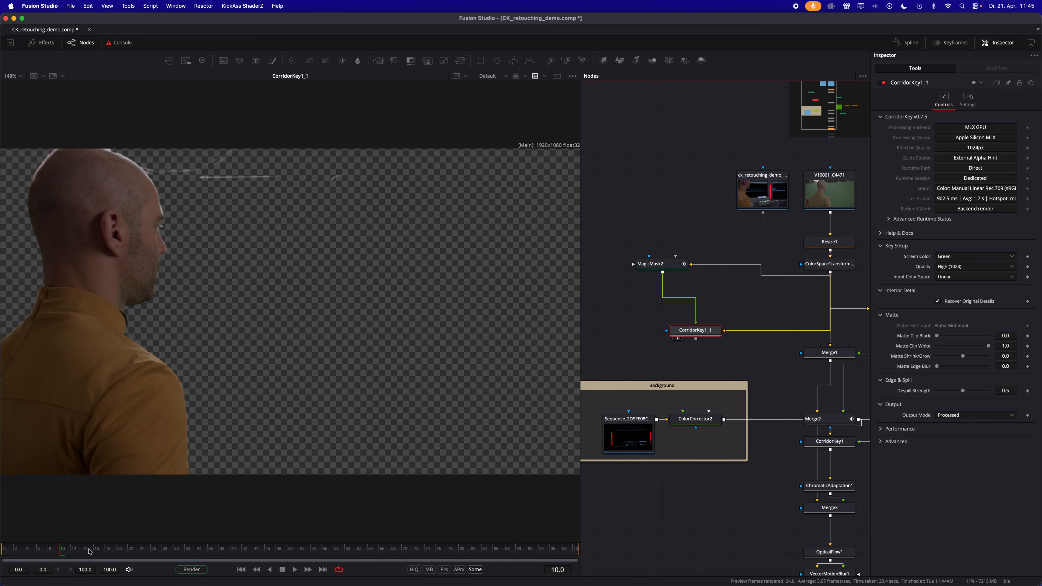
click(100, 552)
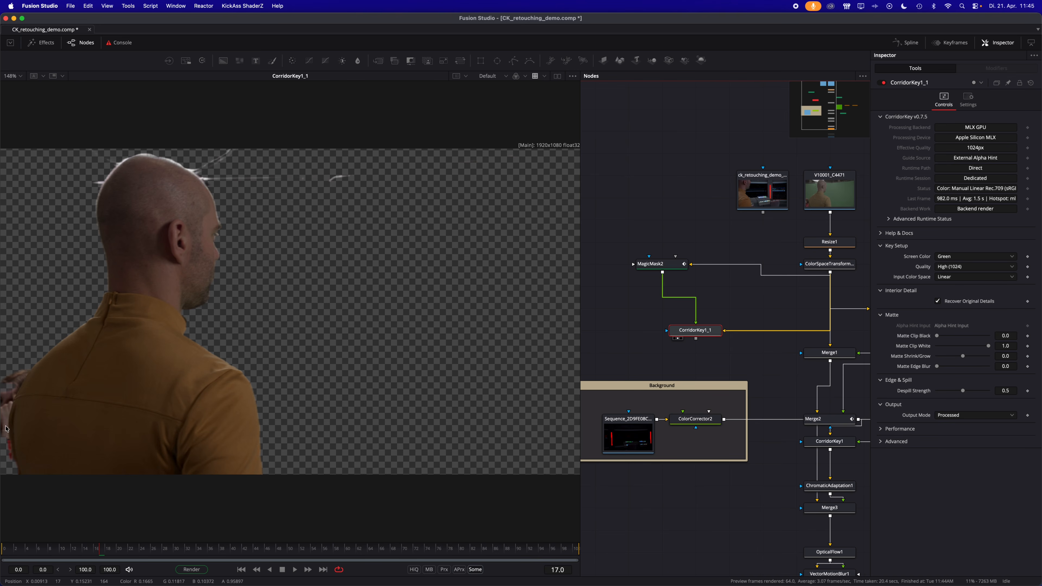
click(109, 550)
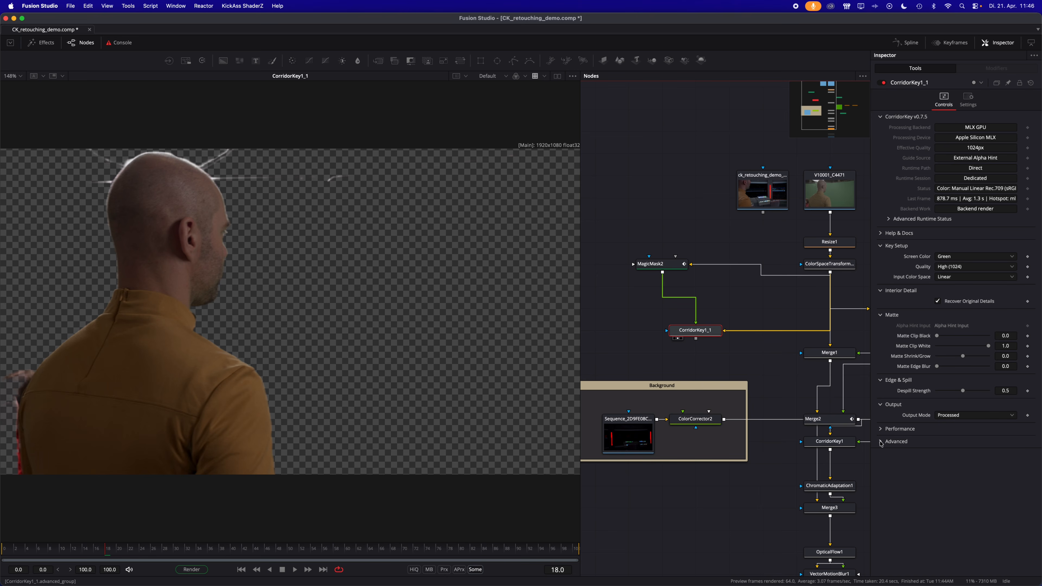
- Enable Auto Despeckle in the CorridorKey node's advanced matte cleanup settings
click(883, 432)
click(881, 475)
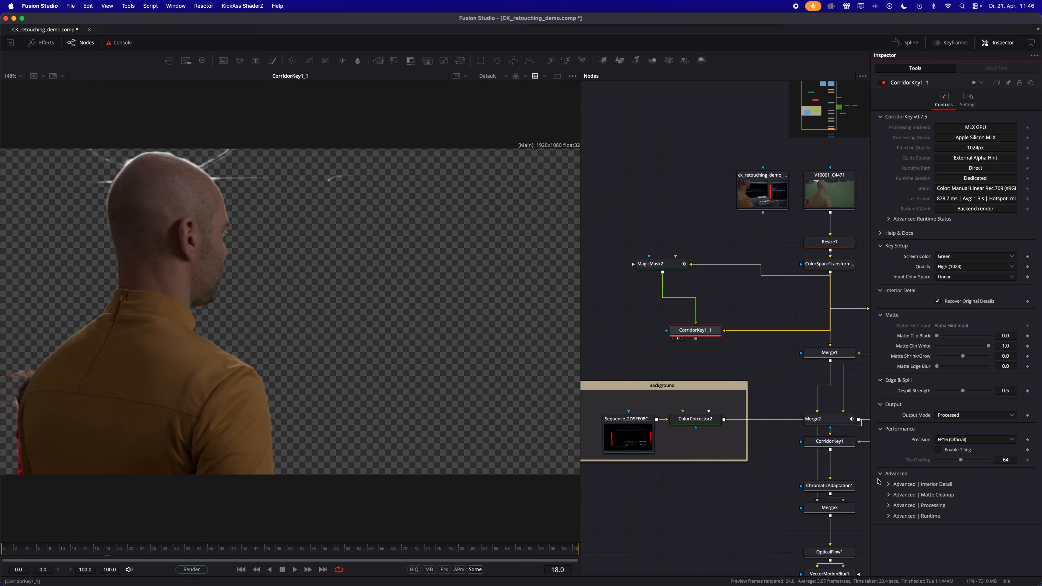
click(890, 495)
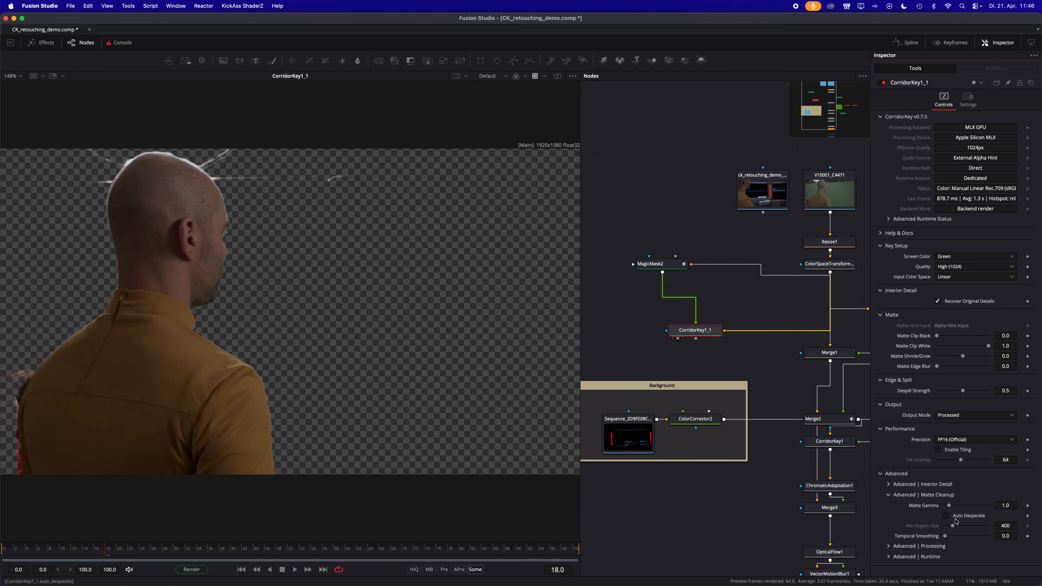
click(946, 515)
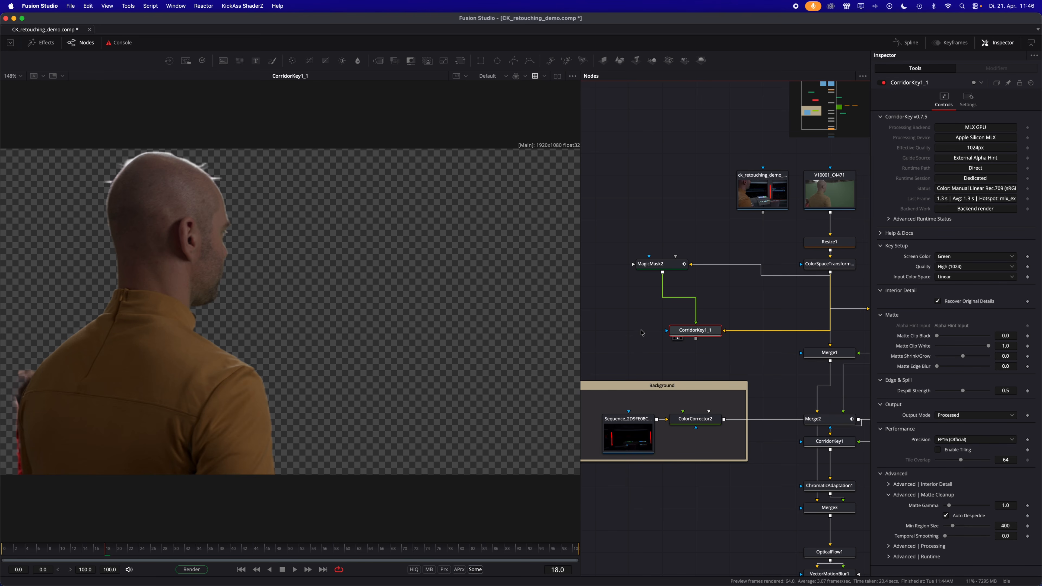
- Duplicate the V10001_C4471 clip with its Resize and ColorSpaceTransform nodes in an empty graph area and view the copied ColorSpaceTransform
scroll(644, 342, up, 3)
scroll(646, 345, left, 2)
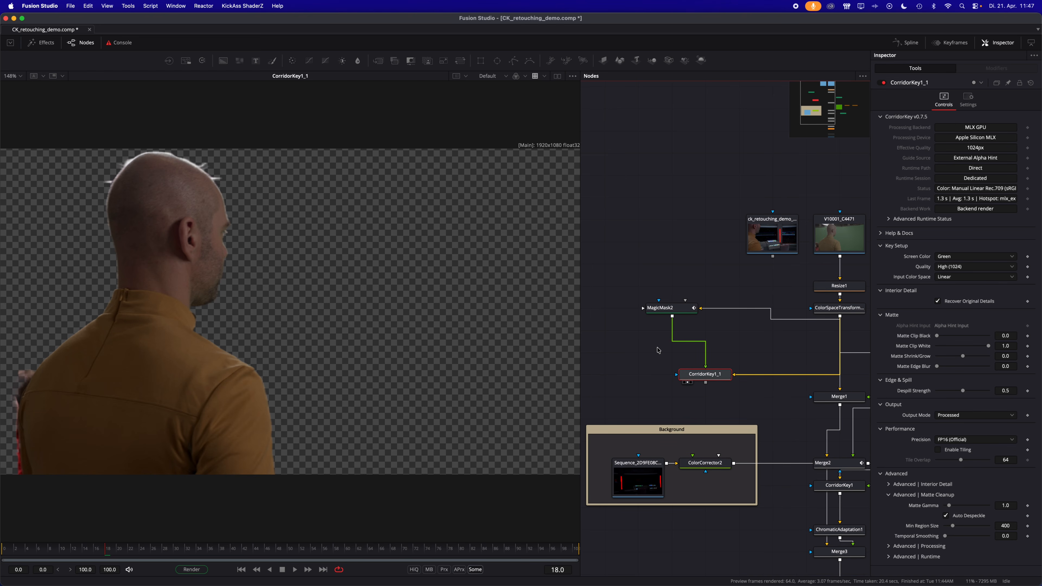
scroll(668, 341, right, 5)
scroll(668, 341, up, 1)
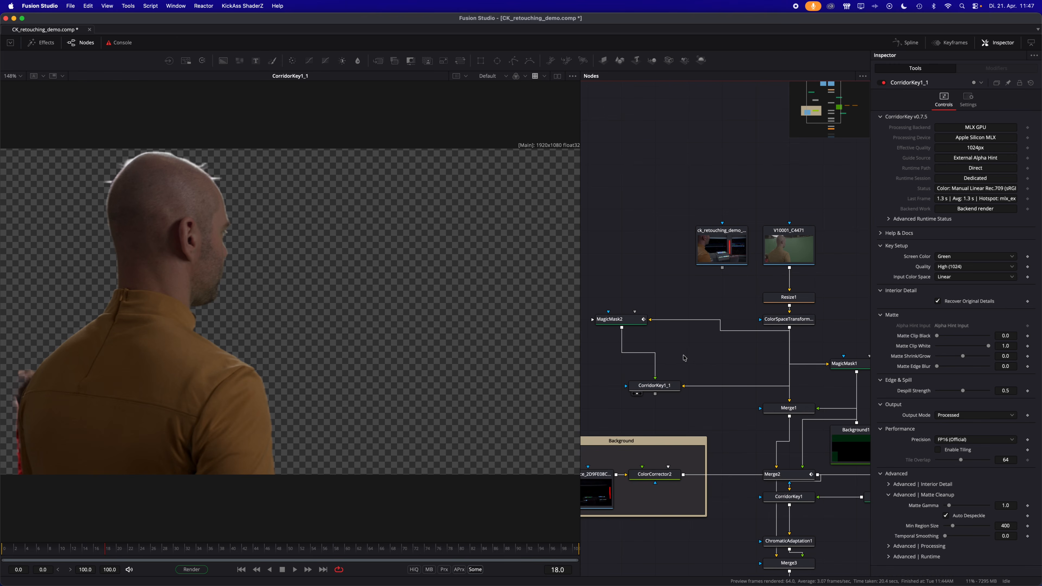
drag(773, 207, 850, 329)
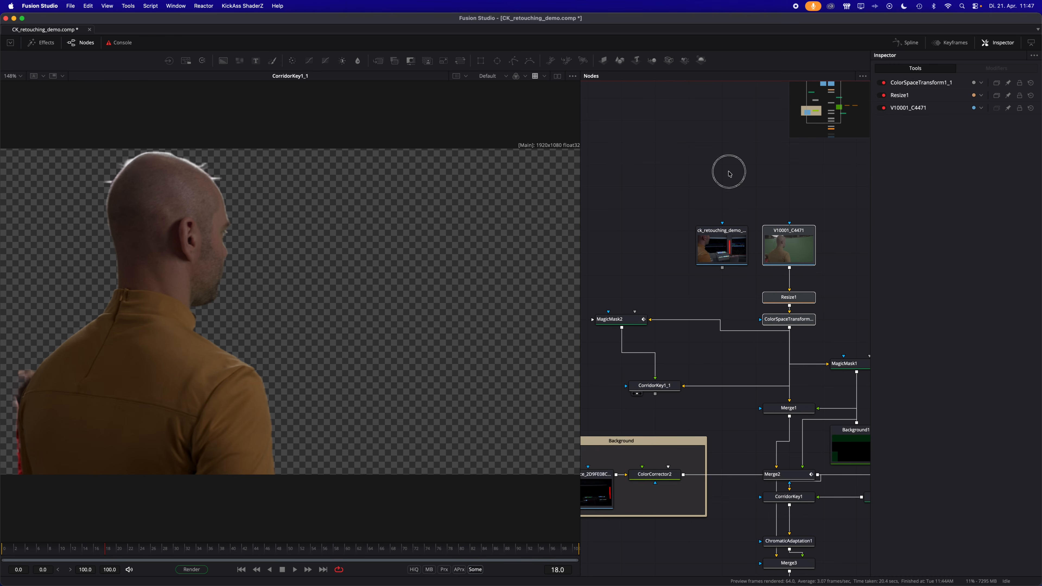
scroll(706, 220, left, 4)
scroll(705, 219, left, 10)
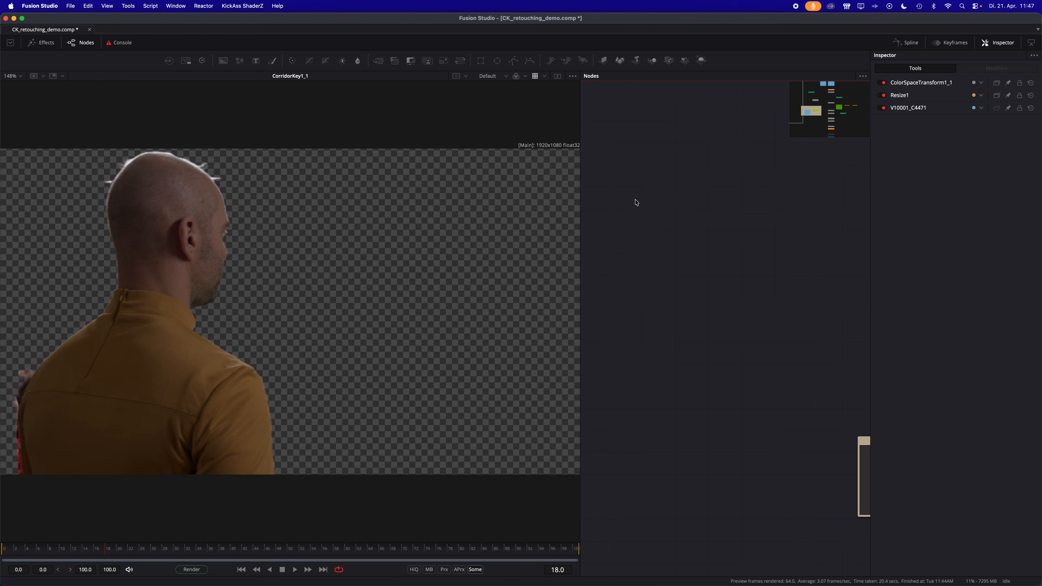
click(658, 240)
key(super+v)
drag(681, 250, 649, 227)
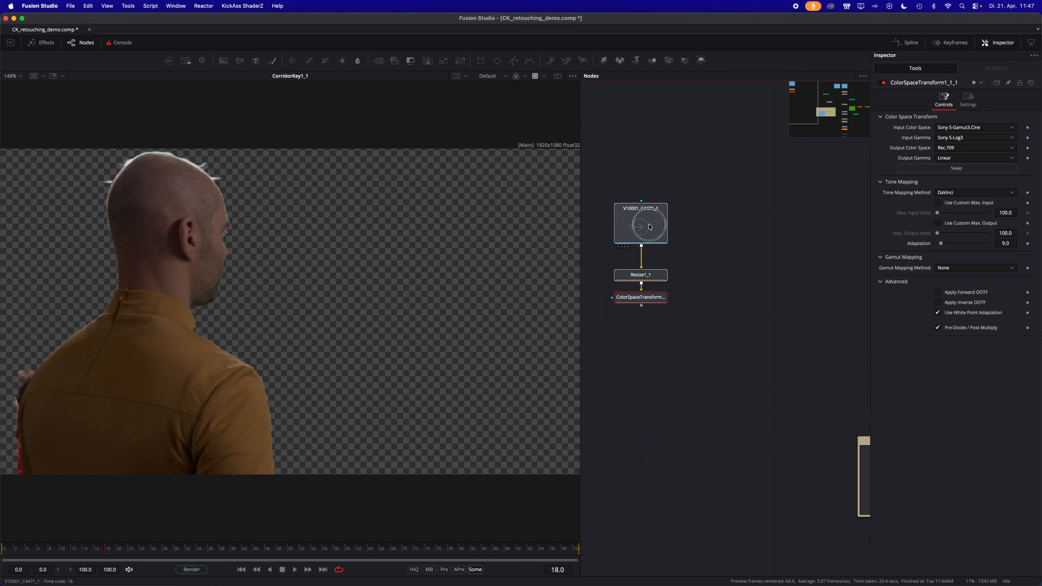
click(694, 353)
scroll(685, 381, left, 3)
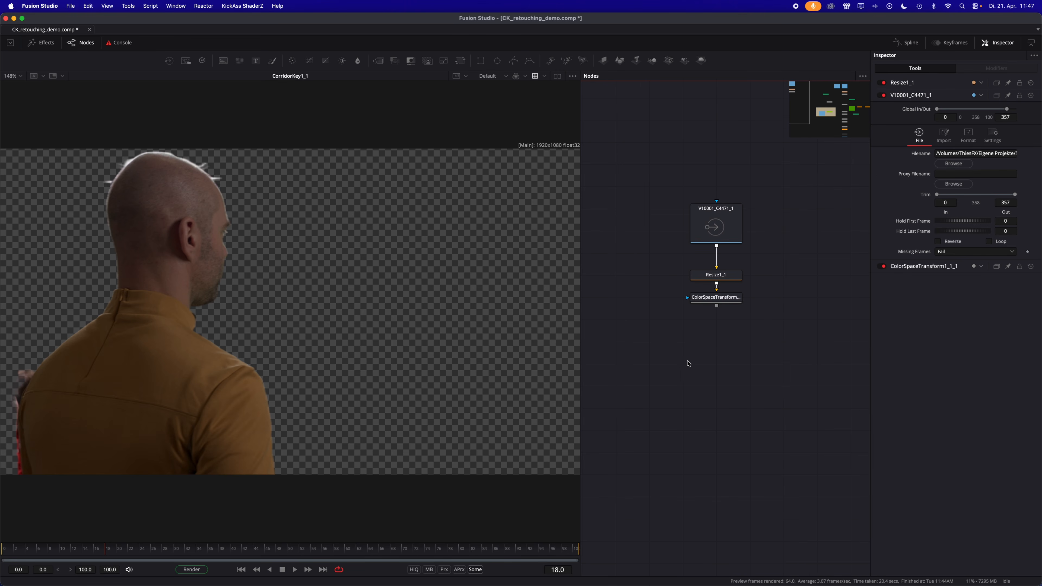
drag(698, 303, 505, 340)
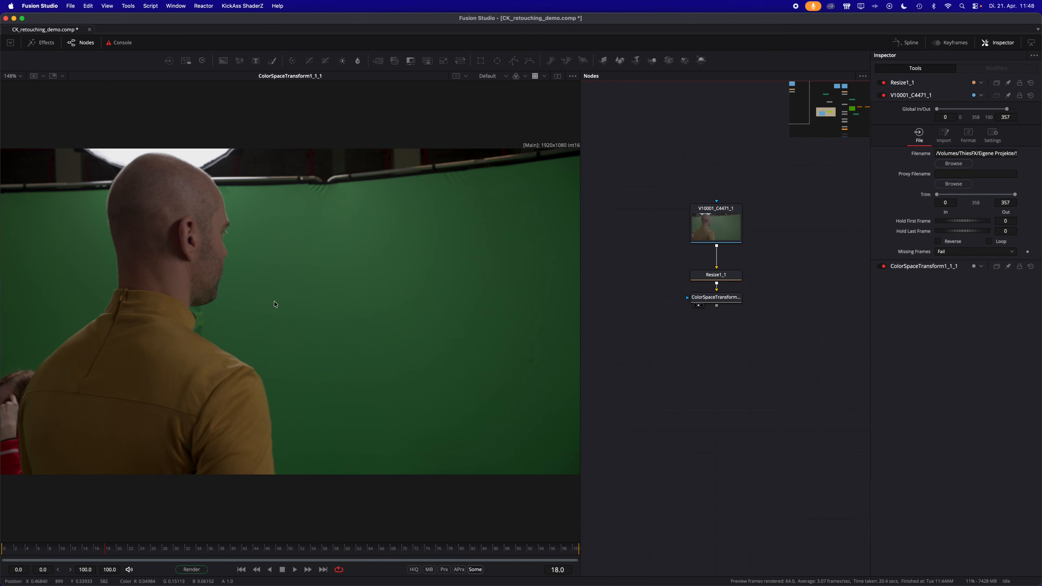
- Add a Magic Mask node fed by the copied ColorSpaceTransform, view its result and set its mode to Better
key(shift+space)
text(corri)
text(magic)
key(Return)
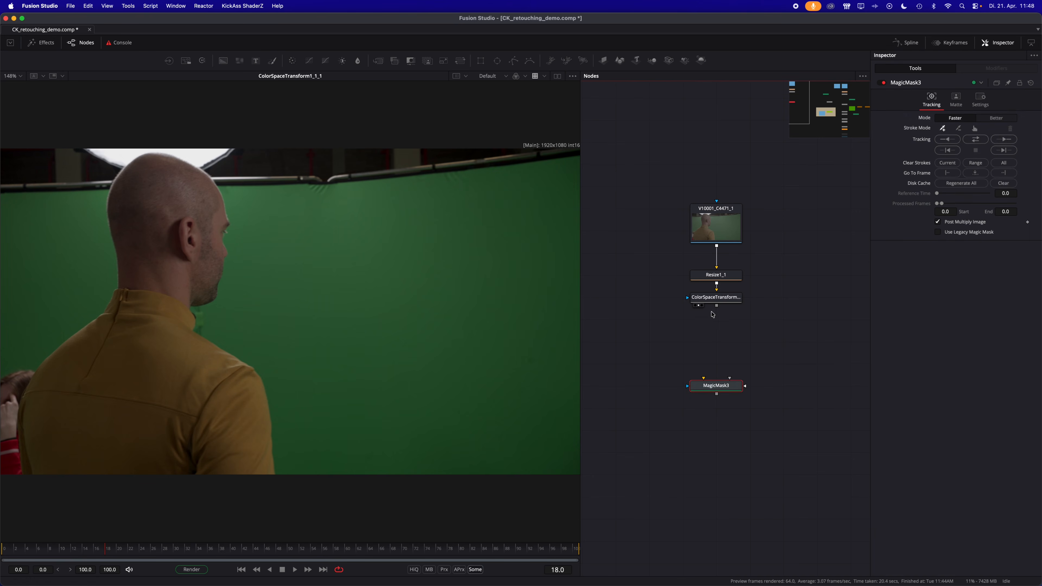
drag(716, 305, 716, 387)
key(1)
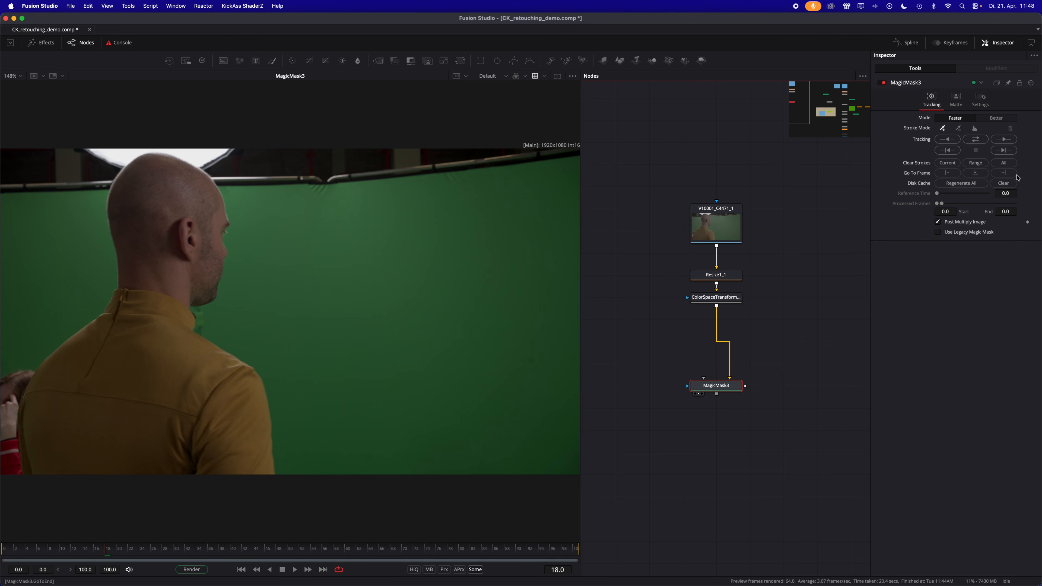
click(995, 119)
- Mark the man's head, collar, back and sleeves as included mask areas on frame 18
click(142, 174)
click(210, 253)
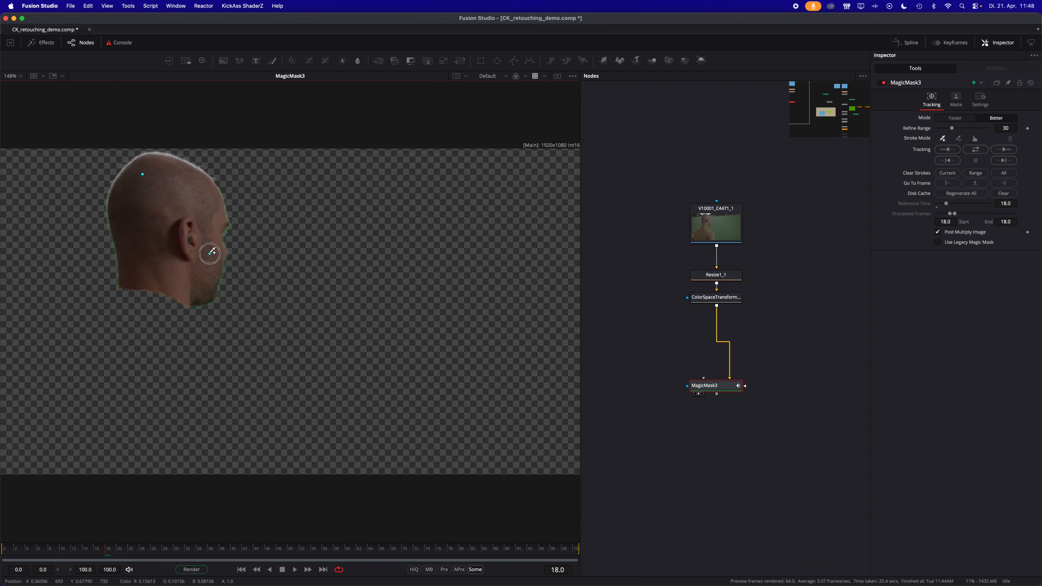
click(141, 308)
click(38, 391)
click(67, 453)
click(248, 444)
click(183, 368)
- Exclude the red-clad person at the frame's edge and the areas around the man's head from the mask on frame 18
alt+click(10, 455)
alt+click(8, 403)
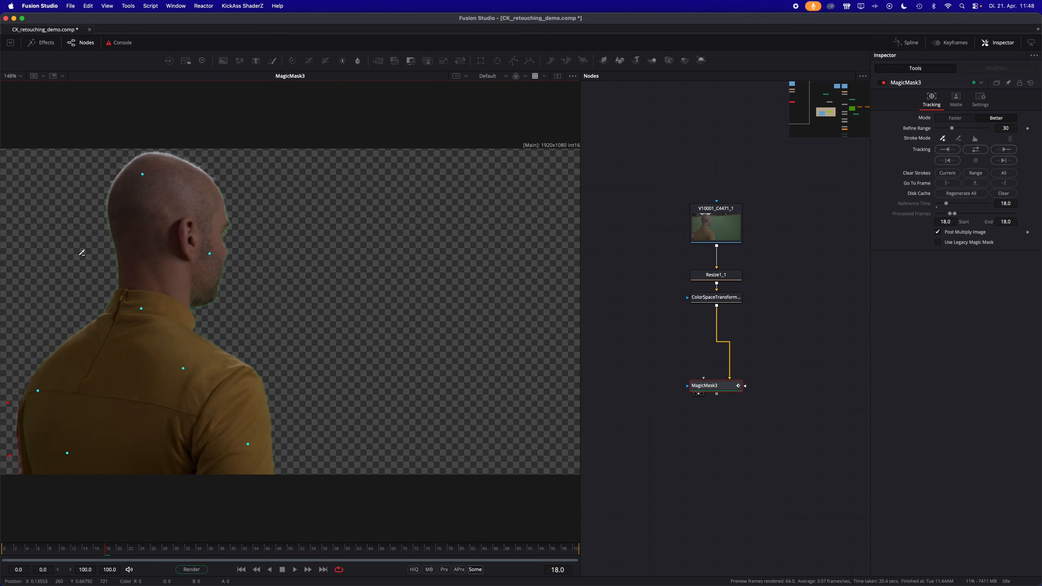
alt+click(90, 222)
alt+click(96, 171)
alt+click(218, 156)
alt+click(243, 196)
- Track the new mask in both directions over frames 0 to 100 and check the head's edges on frame 21
click(975, 149)
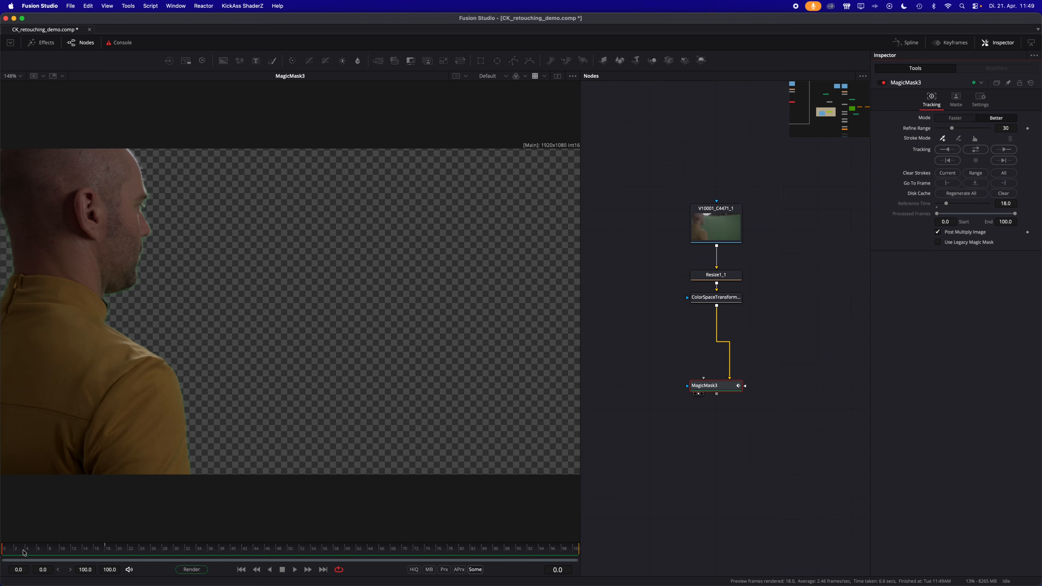
click(22, 552)
mouse_move(22, 552)
mouse_down()
mouse_move(159, 552)
mouse_move(109, 552)
mouse_move(140, 552)
mouse_move(123, 554)
mouse_up()
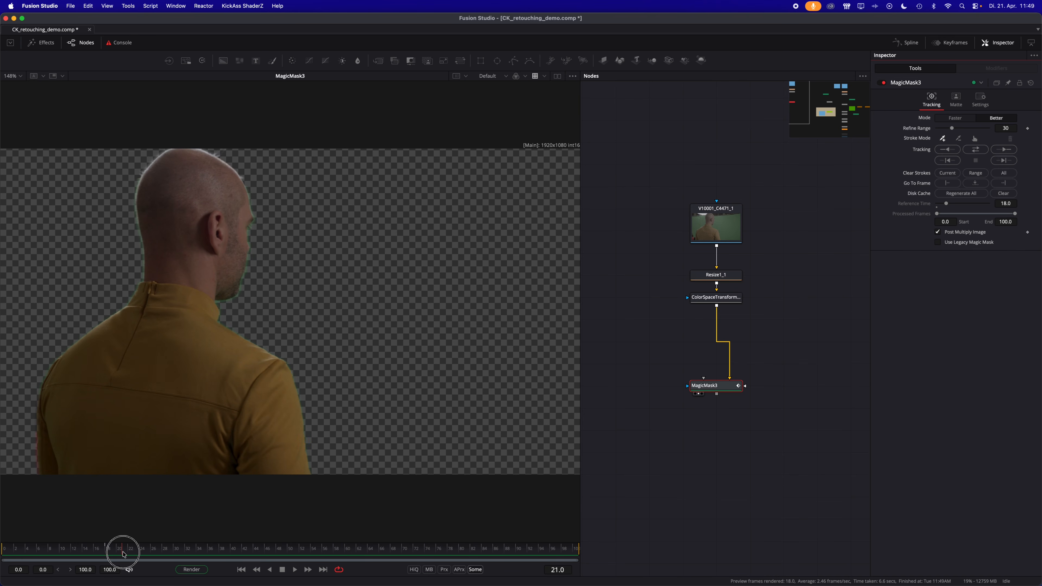
scroll(197, 175, up, 3)
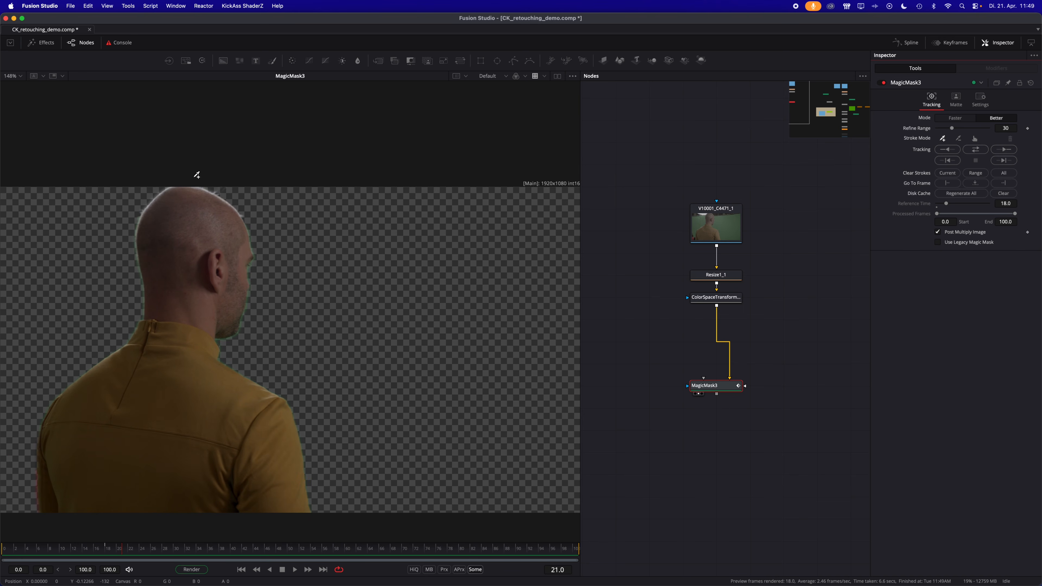
scroll(190, 185, up, 5)
scroll(278, 278, down, 3)
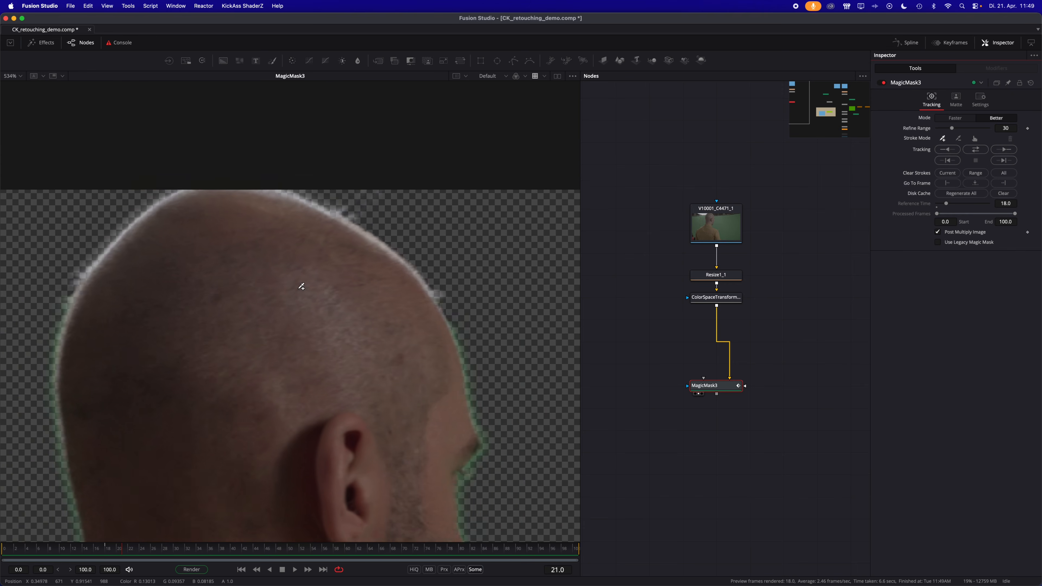
scroll(313, 296, left, 3)
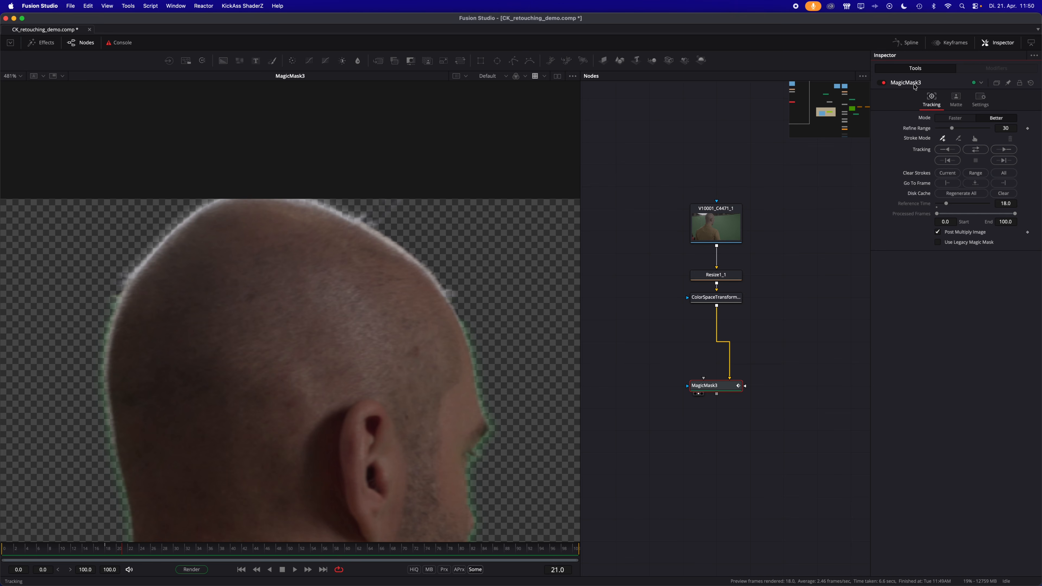
- Tighten the Magic Mask matte with a low threshold of 0.356 and Restore Fringe 0.00047, and check it up to frame 34
click(956, 101)
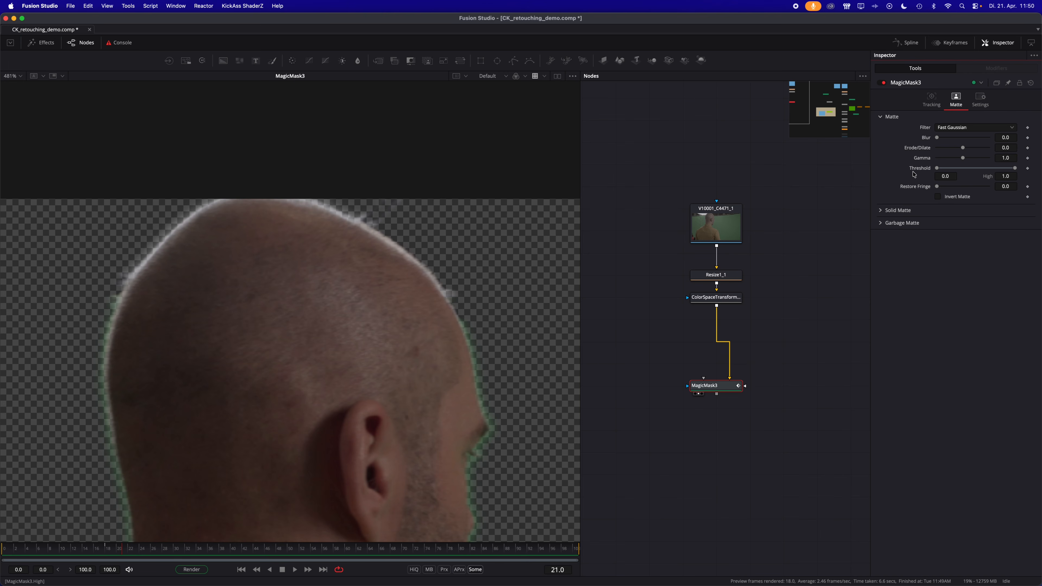
mouse_move(938, 169)
mouse_down()
mouse_move(963, 176)
mouse_move(939, 189)
mouse_up()
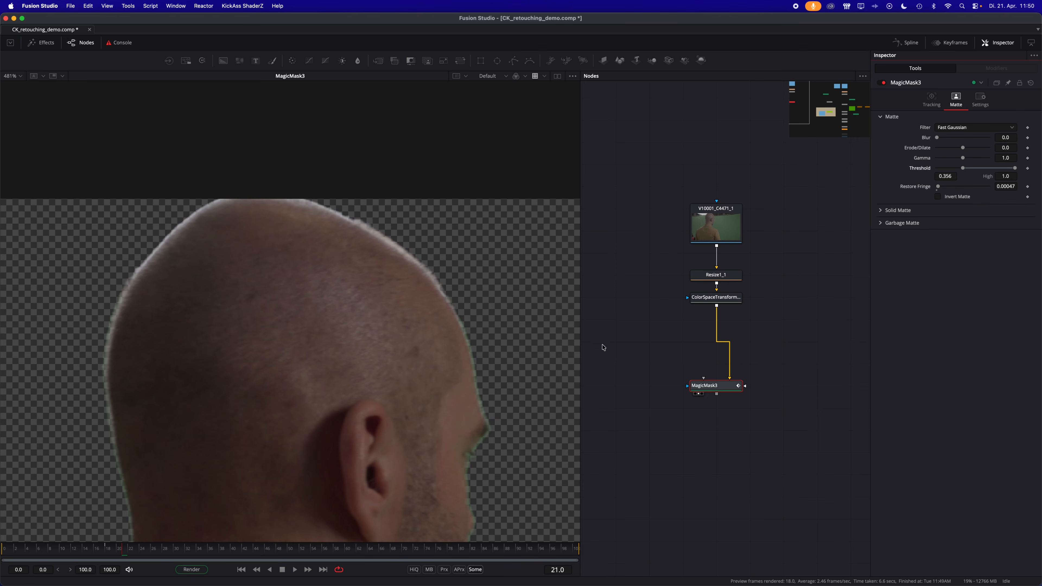
key(ctrl+f)
drag(135, 549, 197, 551)
- Place the Magic Mask beside the ColorSpaceTransform, and add and view a Merge node with the ColorSpaceTransform as its background
drag(694, 395, 783, 317)
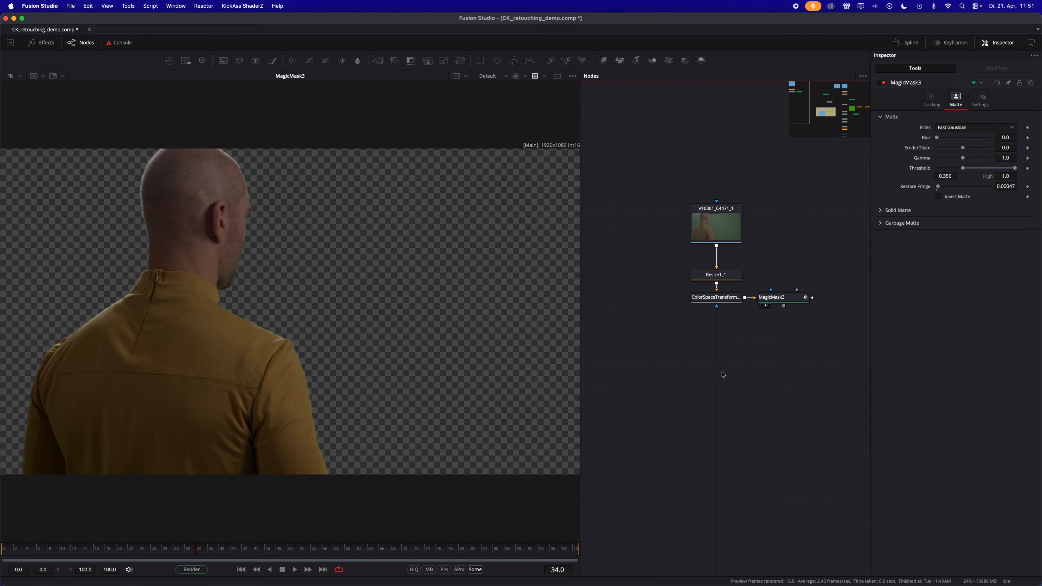
click(395, 60)
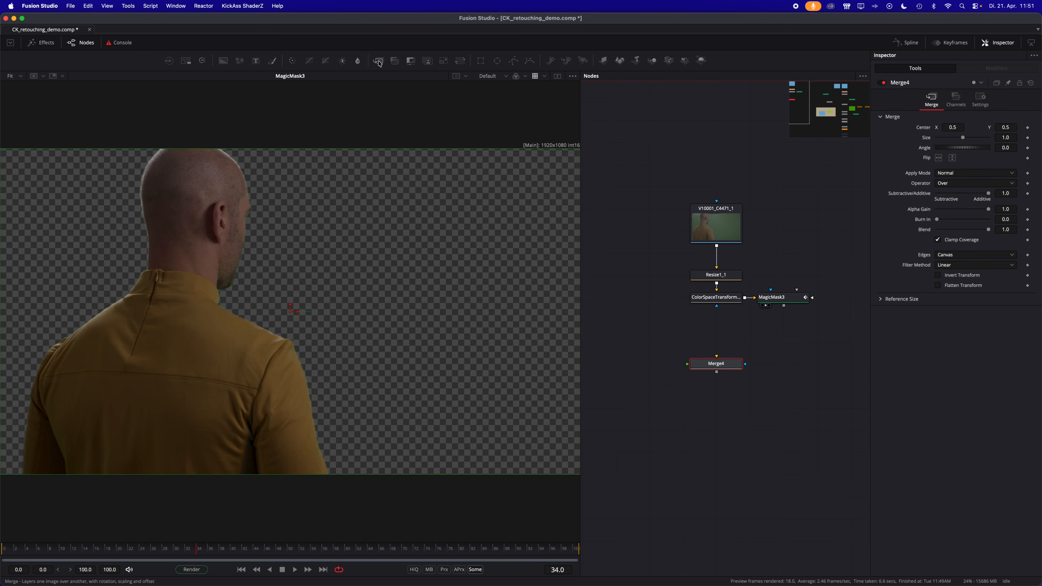
drag(712, 365, 713, 344)
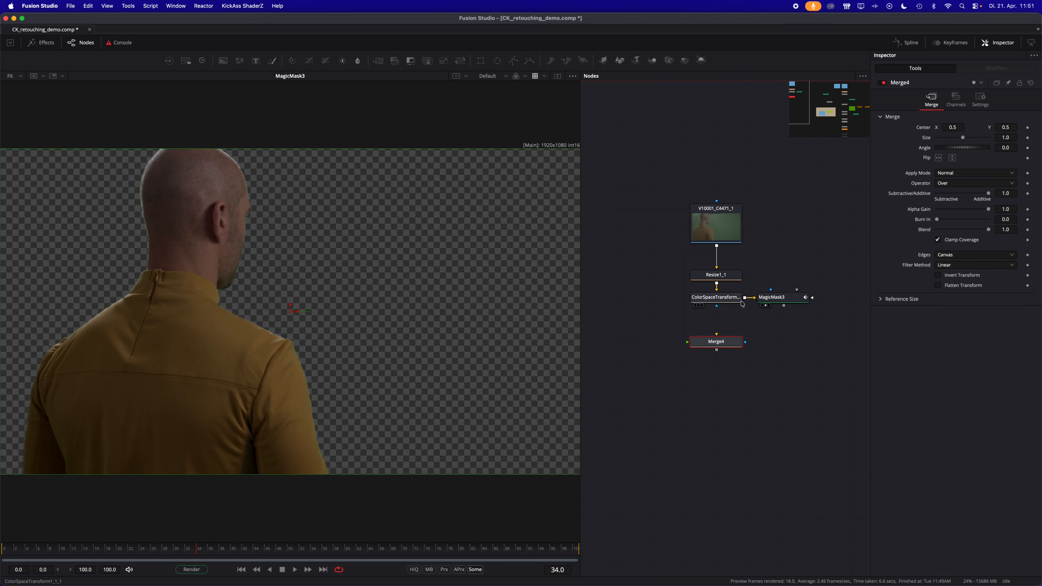
drag(745, 297, 713, 343)
drag(698, 344, 547, 353)
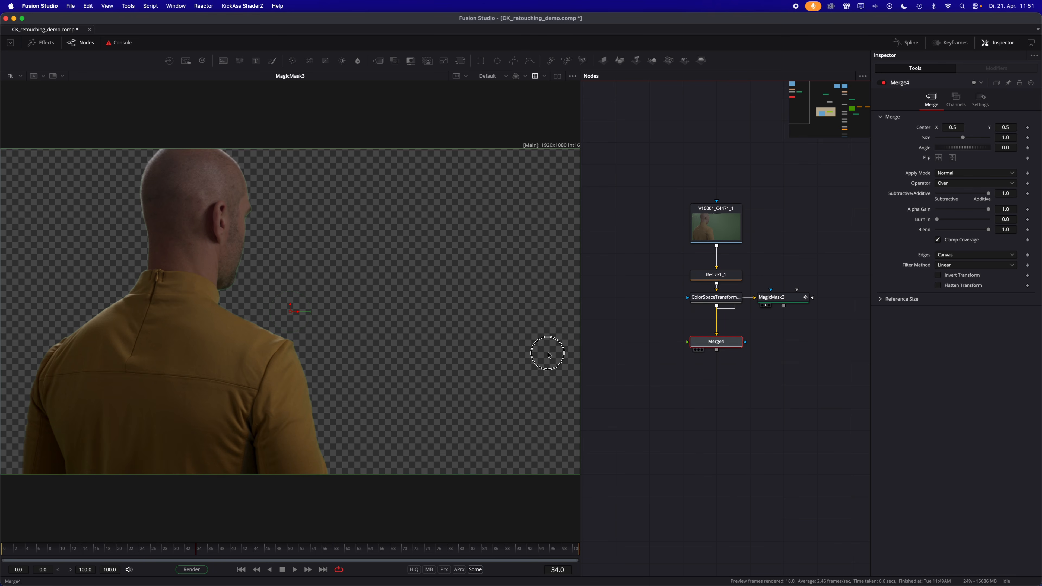
drag(776, 298, 809, 298)
click(783, 379)
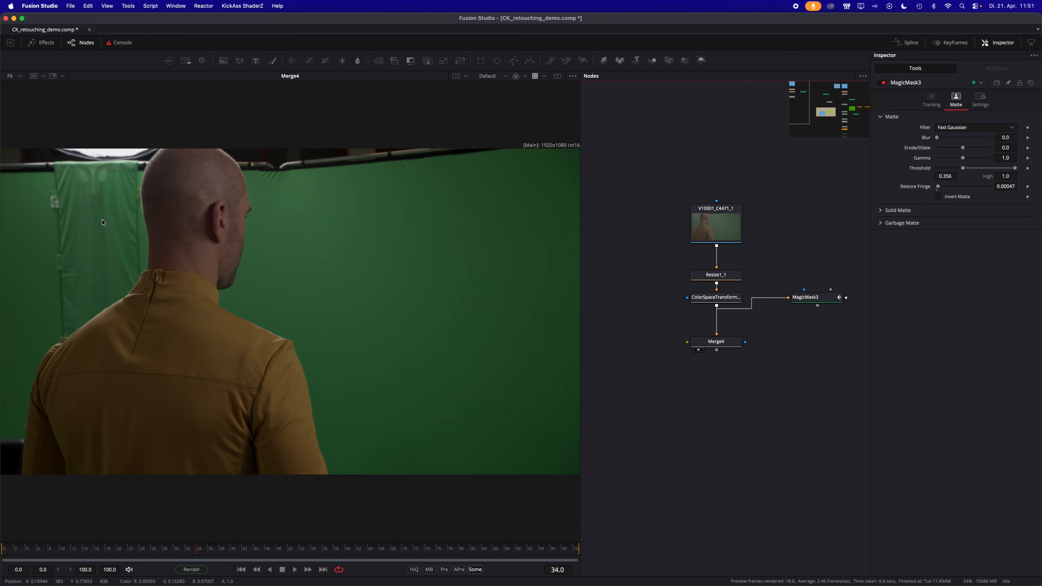
- Add a Background node coloured with green sampled from the screen on frame 22, merge it over Merge4 and view the result
drag(42, 551, 129, 557)
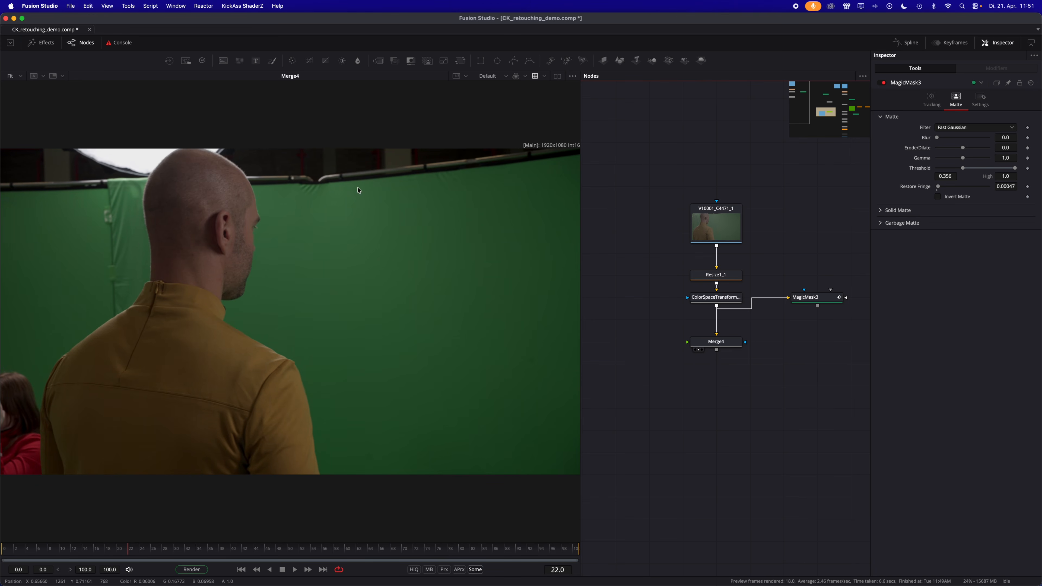
click(224, 62)
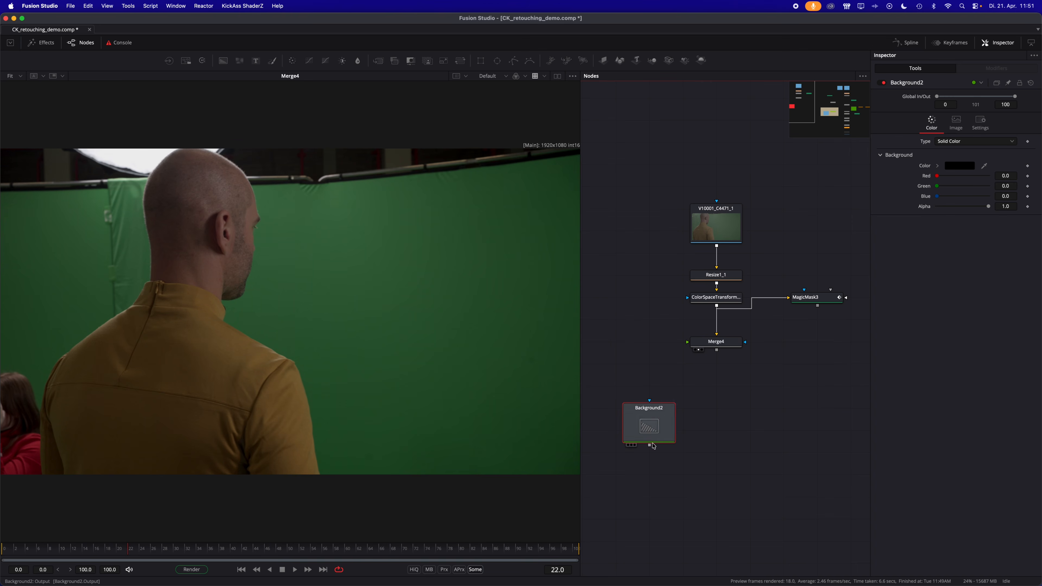
drag(983, 165, 287, 302)
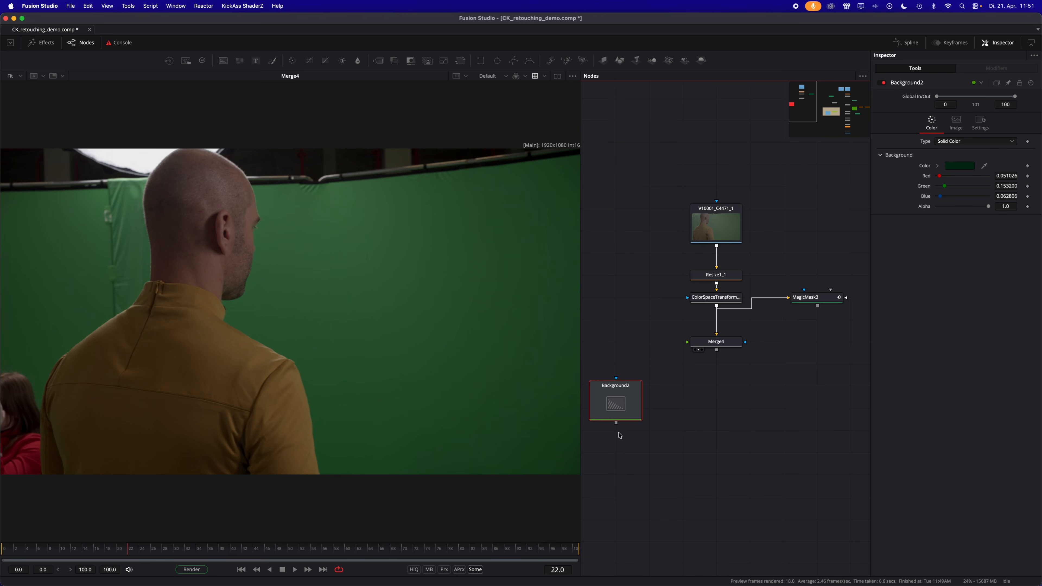
drag(616, 423, 718, 353)
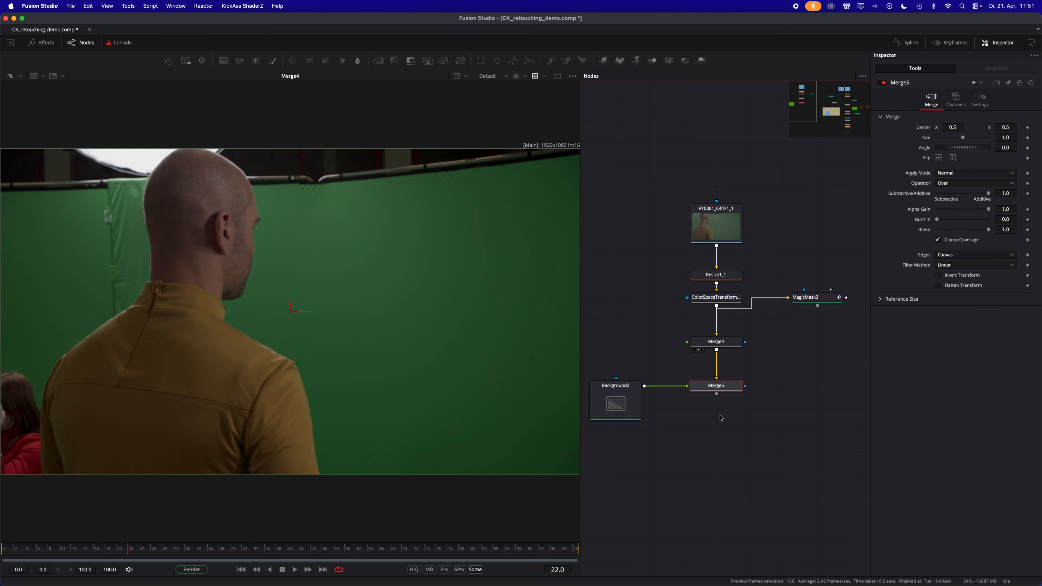
drag(739, 381, 464, 322)
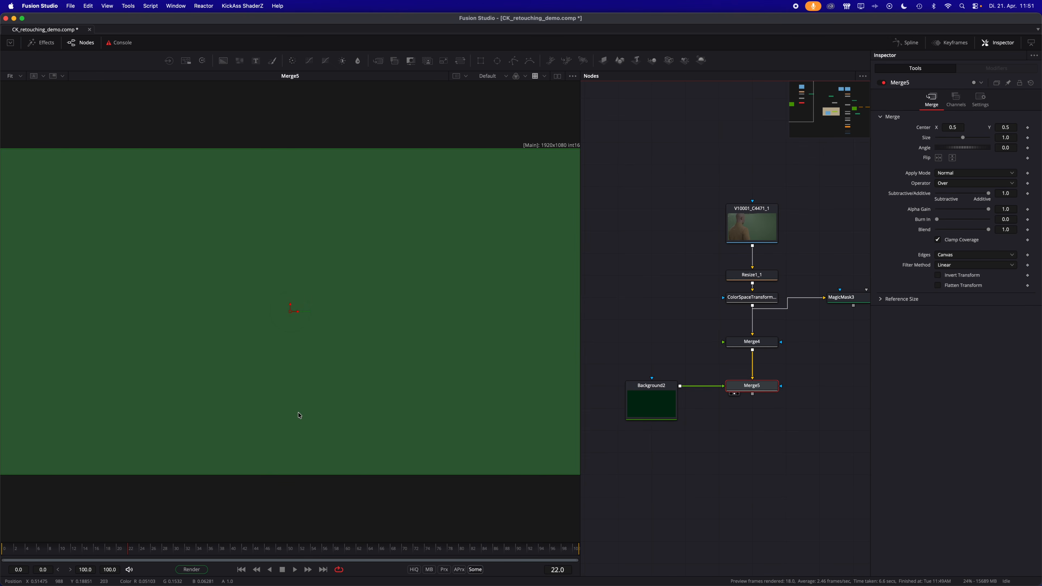
- Mask the green Background with a rectangle about 1.34 wide and 0.5 high, centred at Y about 0.96, while viewing Merge4
drag(730, 345, 465, 345)
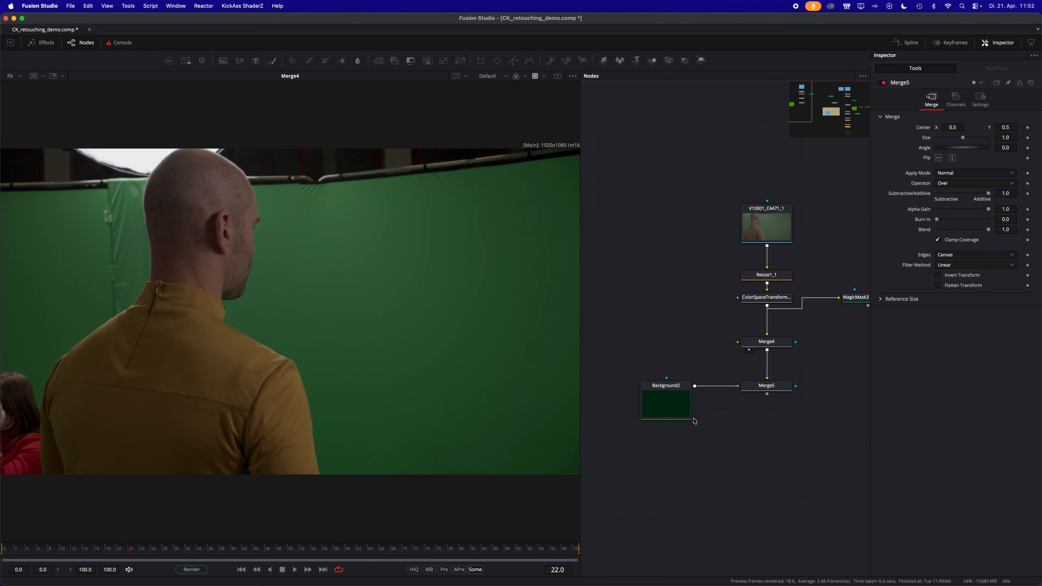
click(691, 415)
click(480, 60)
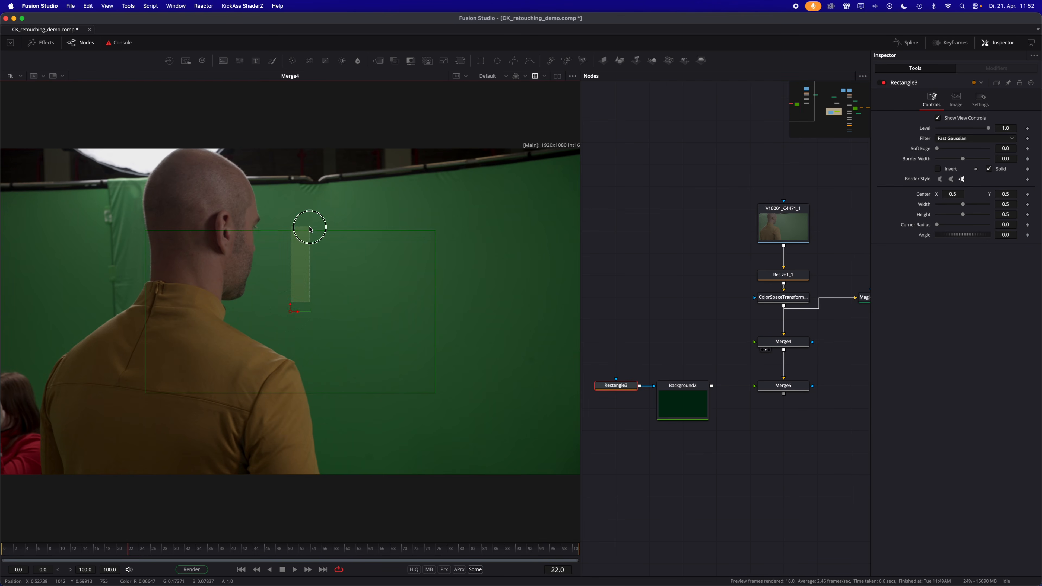
drag(292, 307, 314, 190)
drag(434, 241, 678, 246)
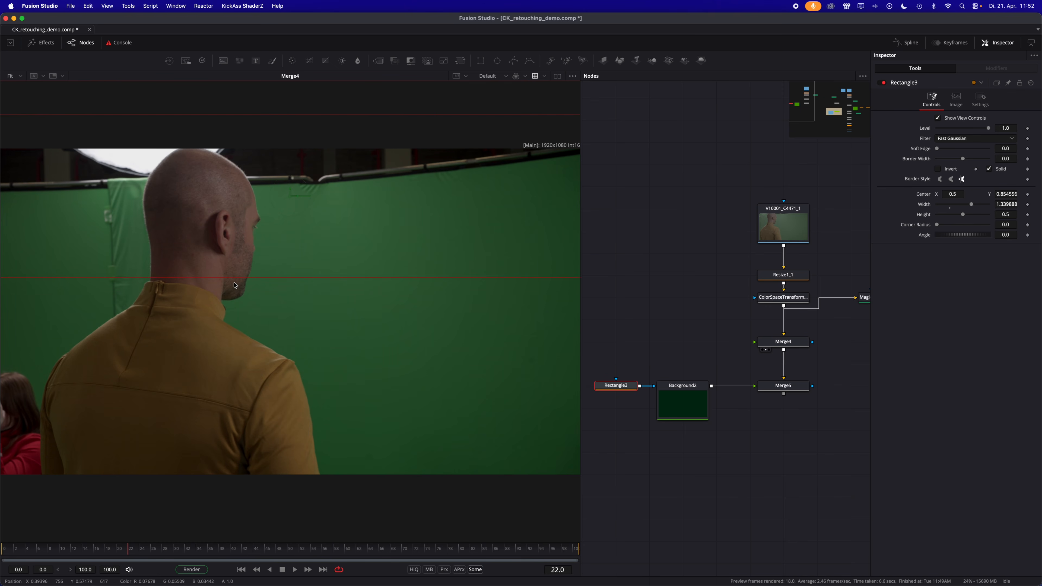
drag(297, 194, 295, 158)
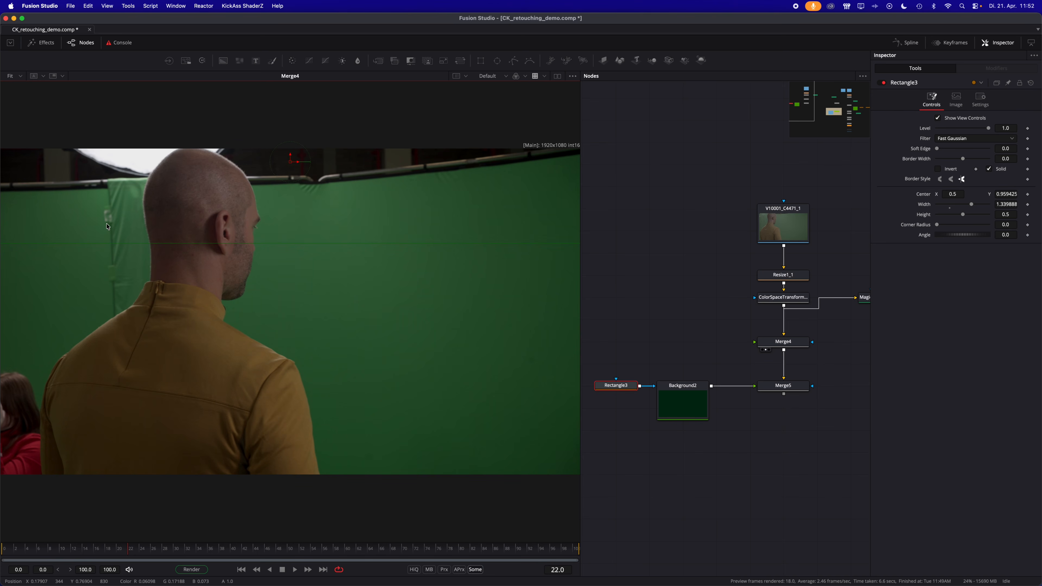
drag(11, 552, 150, 538)
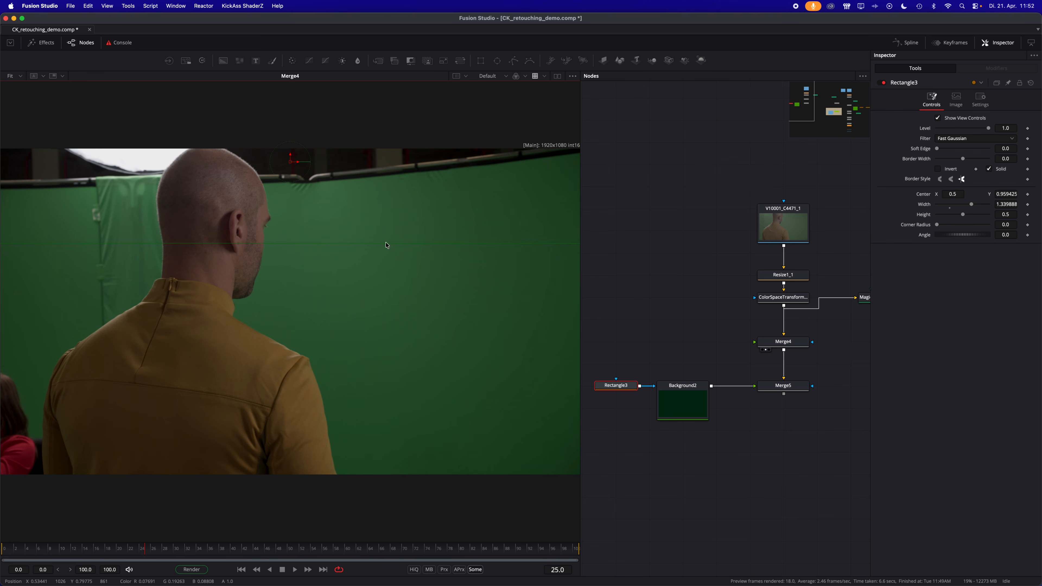
- Keyframe the rectangle mask's centre on frame 25, and raise it to Y about 1.27 on frame 71 to follow the camera
click(617, 389)
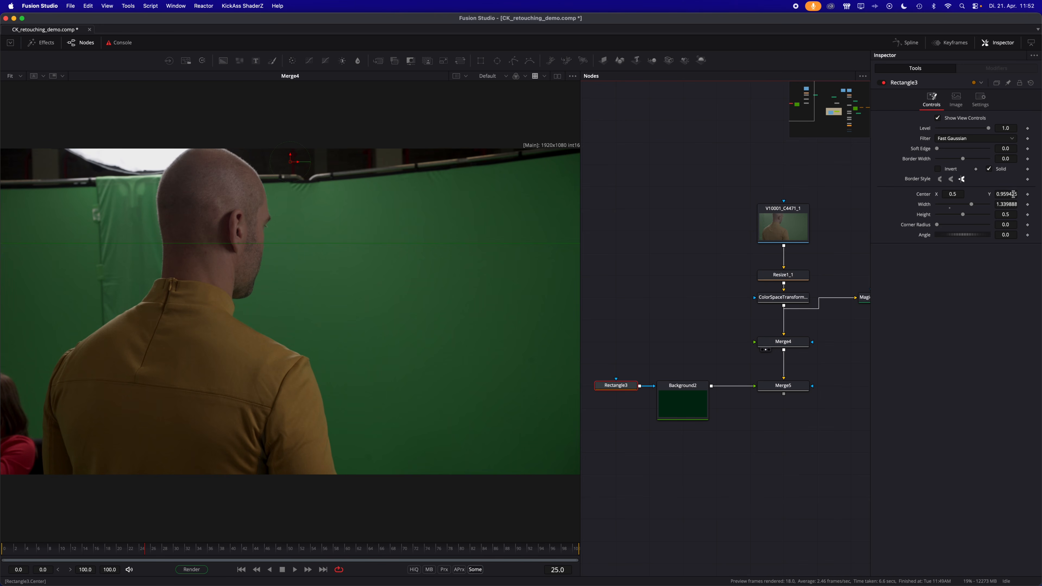
click(1028, 195)
drag(154, 552, 413, 551)
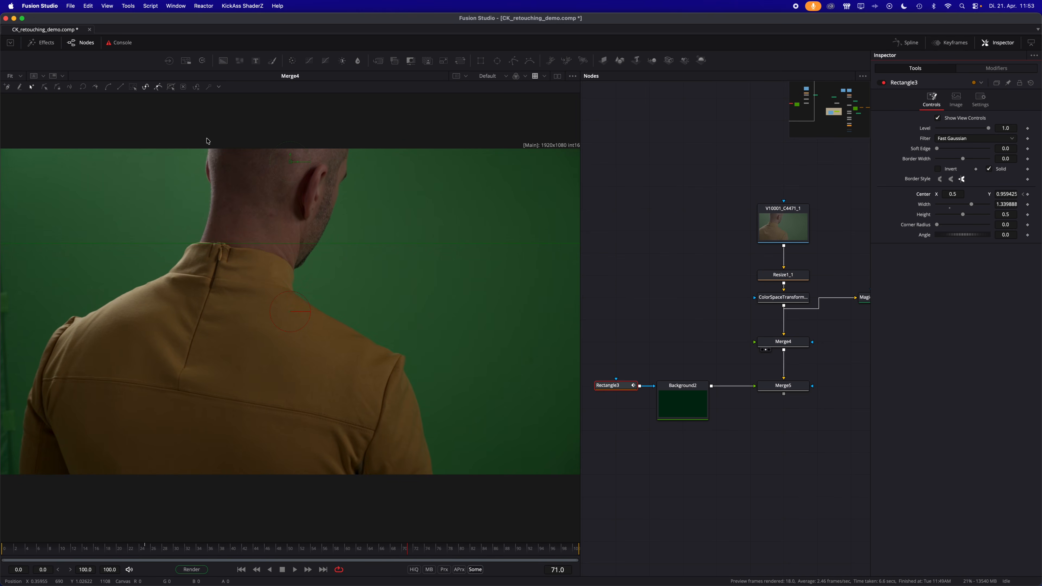
scroll(324, 285, up, 5)
drag(291, 247, 300, 147)
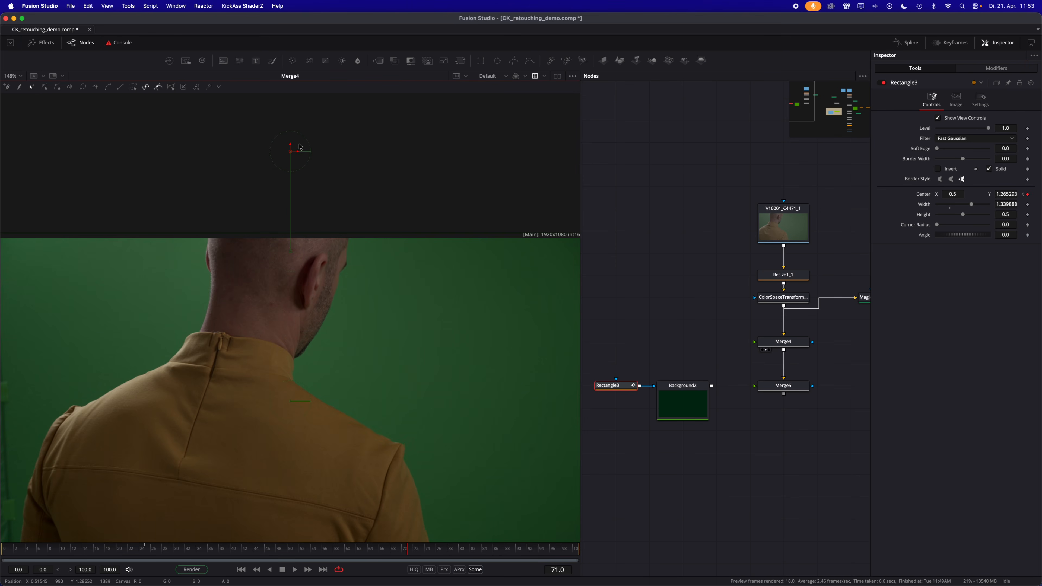
mouse_move(150, 551)
mouse_down()
mouse_move(307, 564)
mouse_move(397, 552)
mouse_move(148, 556)
mouse_up()
scroll(302, 348, down, 5)
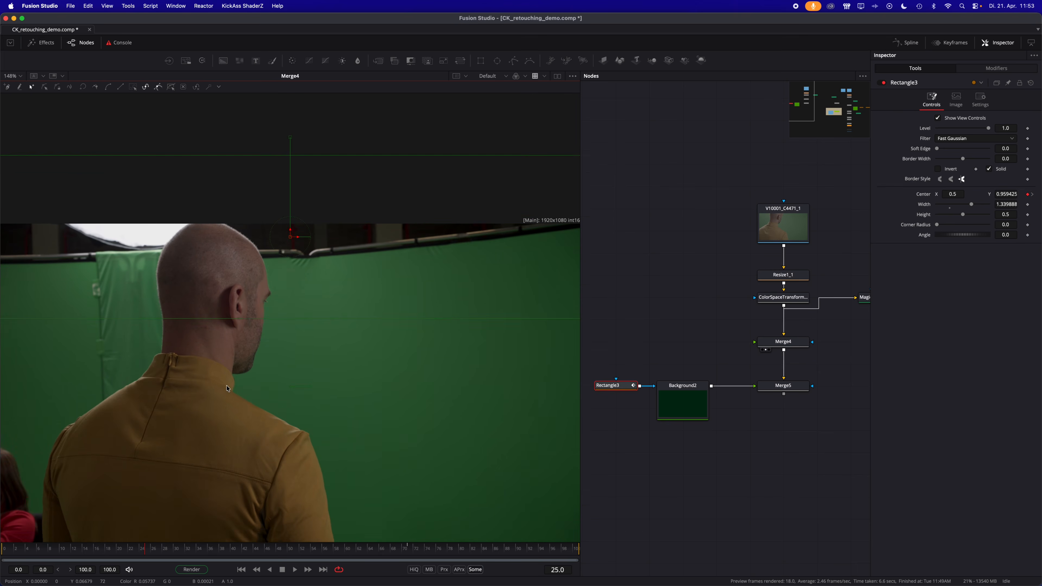
scroll(303, 347, up, 3)
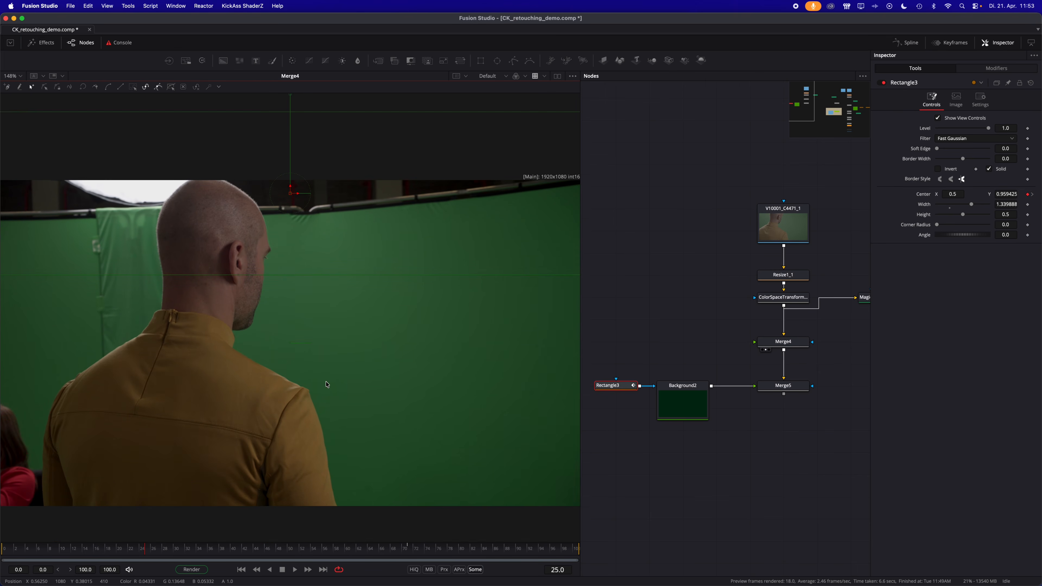
key(super+f)
- Add a second 0.5 by 0.5 rectangle mask between the first one and the green Background, centred at about X -0.125, Y 0.17
scroll(717, 472, left, 5)
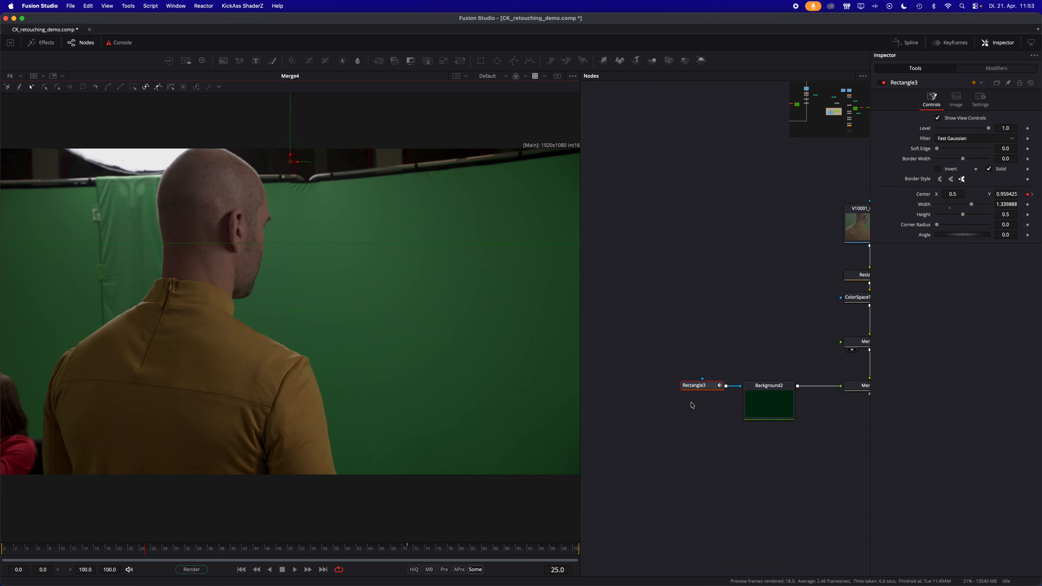
click(480, 61)
scroll(382, 368, up, 2)
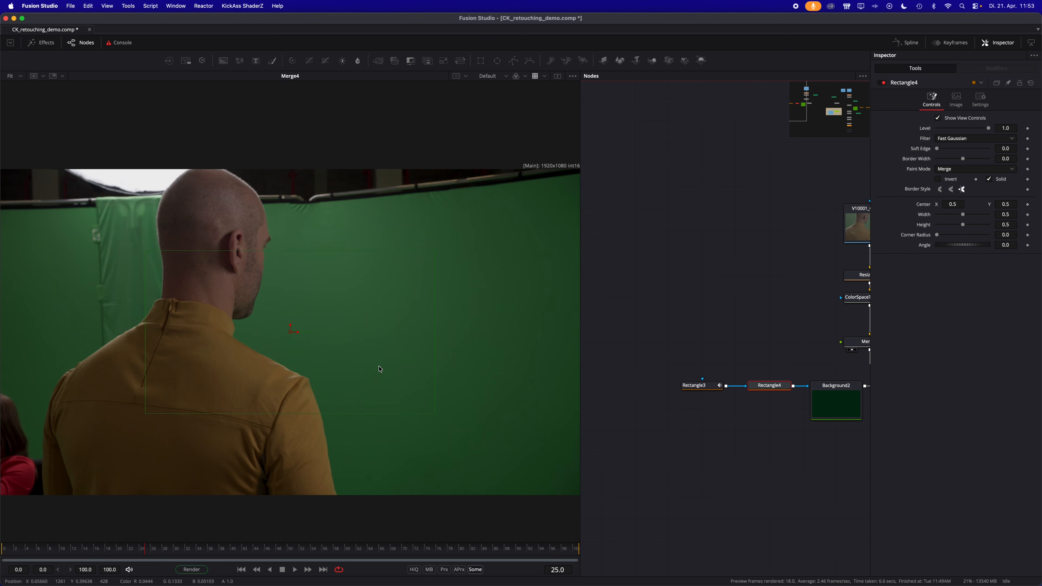
scroll(380, 373, left, 6)
drag(374, 332, 13, 440)
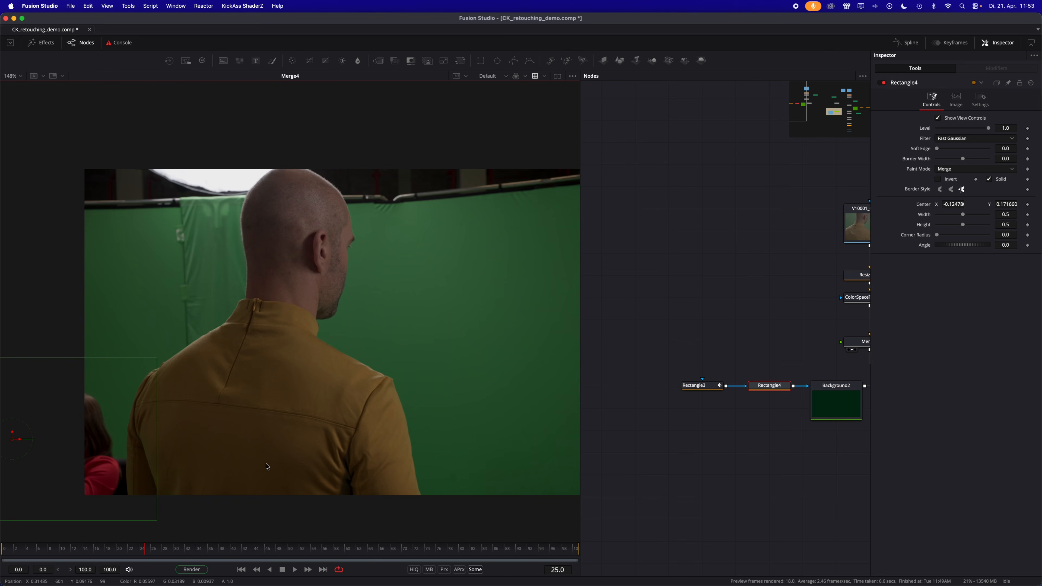
- Keyframe the second rectangle's centre on frame 33, and shift it to X about -0.26 on frame 48
drag(134, 553, 194, 553)
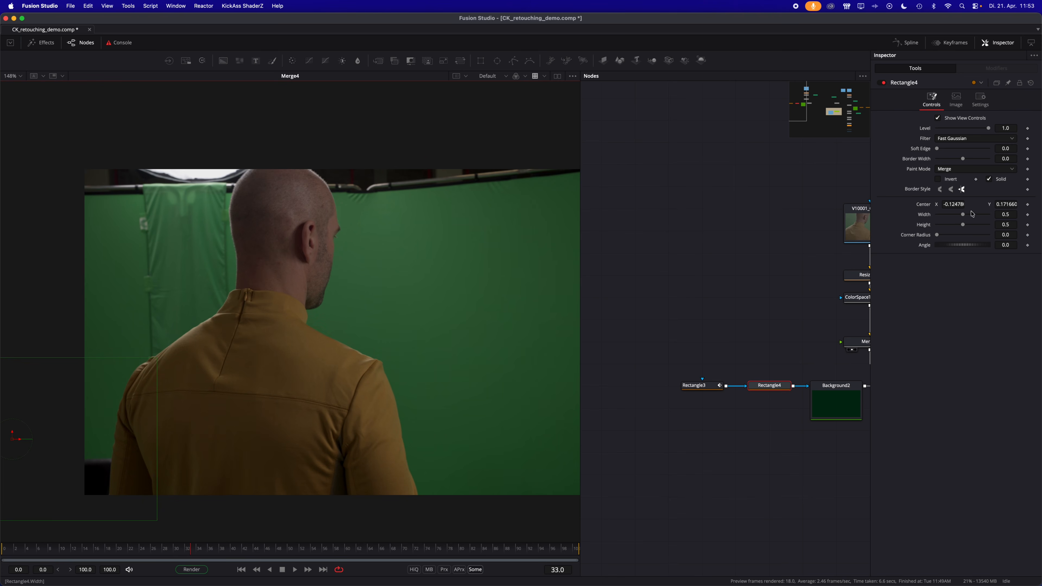
click(1027, 205)
drag(194, 554, 276, 552)
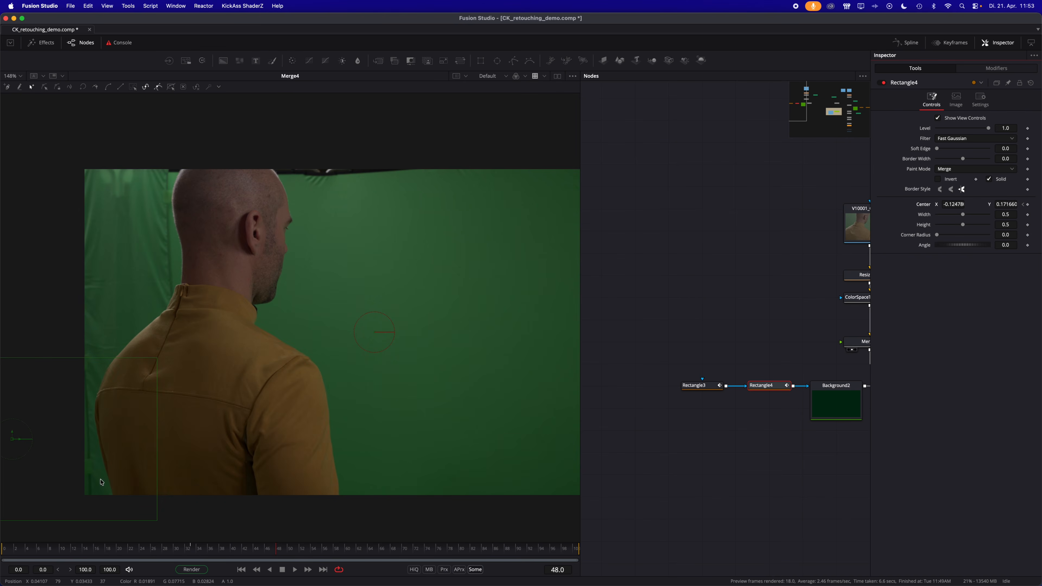
scroll(49, 466, left, 3)
drag(80, 446, 1, 446)
drag(270, 550, 310, 550)
- Reposition the mask, Background and Merge5 nodes, view Merge5, and check the green patches back on frame 25
scroll(676, 526, right, 5)
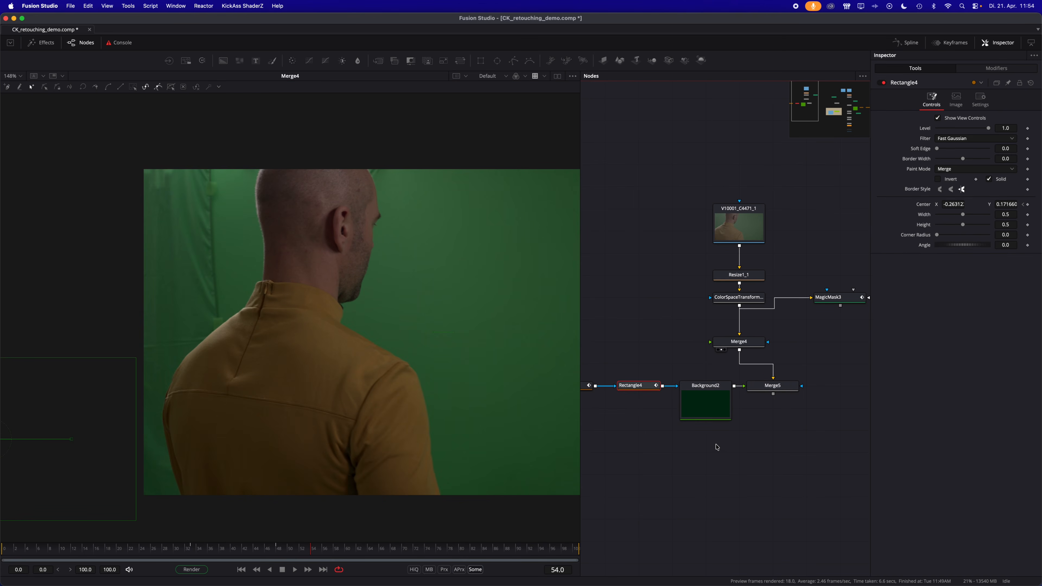
scroll(717, 448, left, 3)
drag(624, 444, 699, 398)
drag(826, 389, 792, 389)
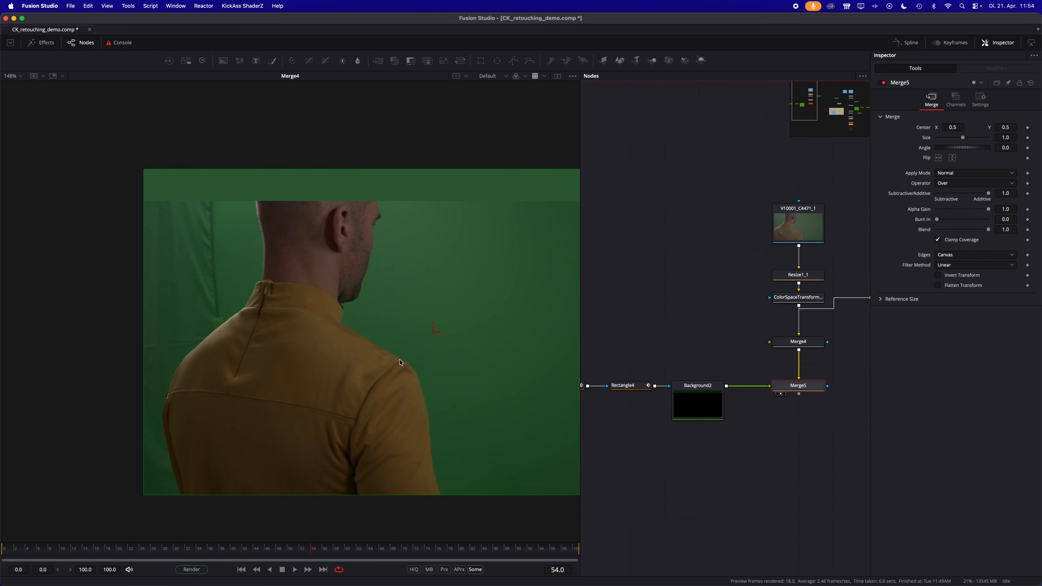
click(651, 519)
click(373, 427)
key(super+f)
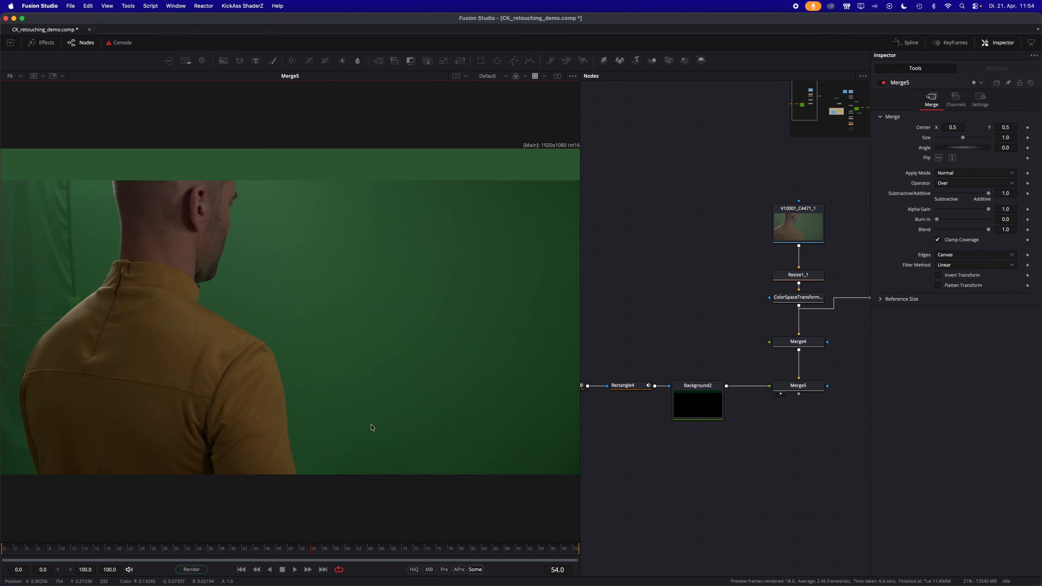
drag(33, 547, 150, 533)
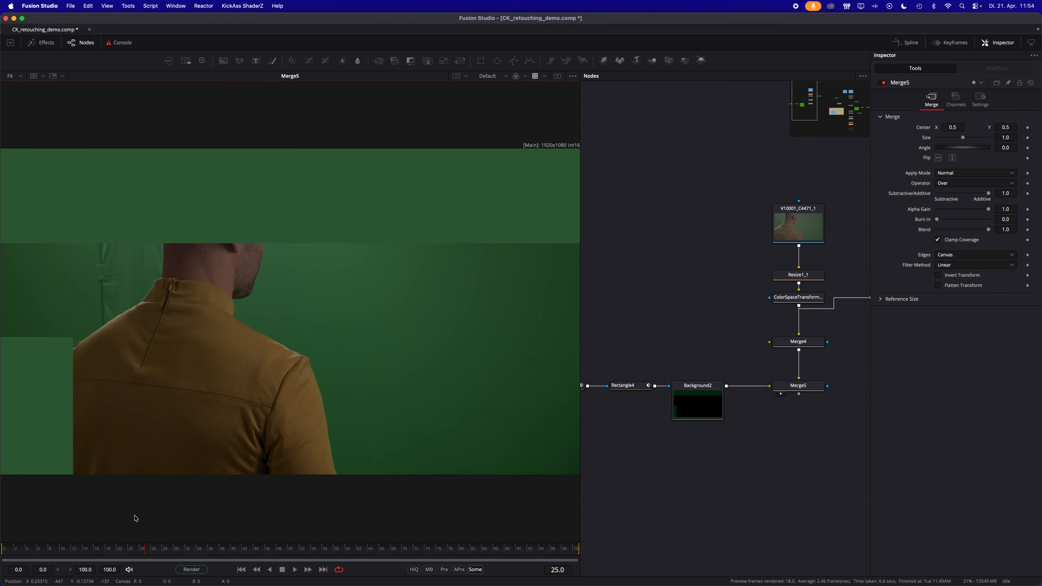
- Adjust the green Background's colour to Red 0.039215, Green 0.133333, Blue 0.039215 to match the screen
click(676, 408)
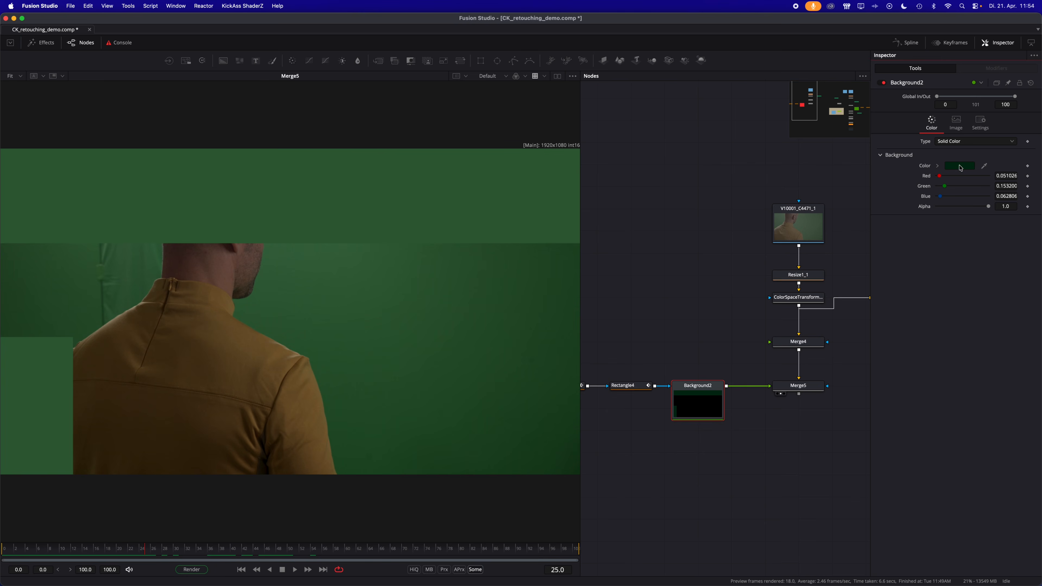
click(960, 167)
mouse_move(553, 350)
mouse_down()
mouse_move(539, 350)
mouse_move(553, 353)
mouse_up()
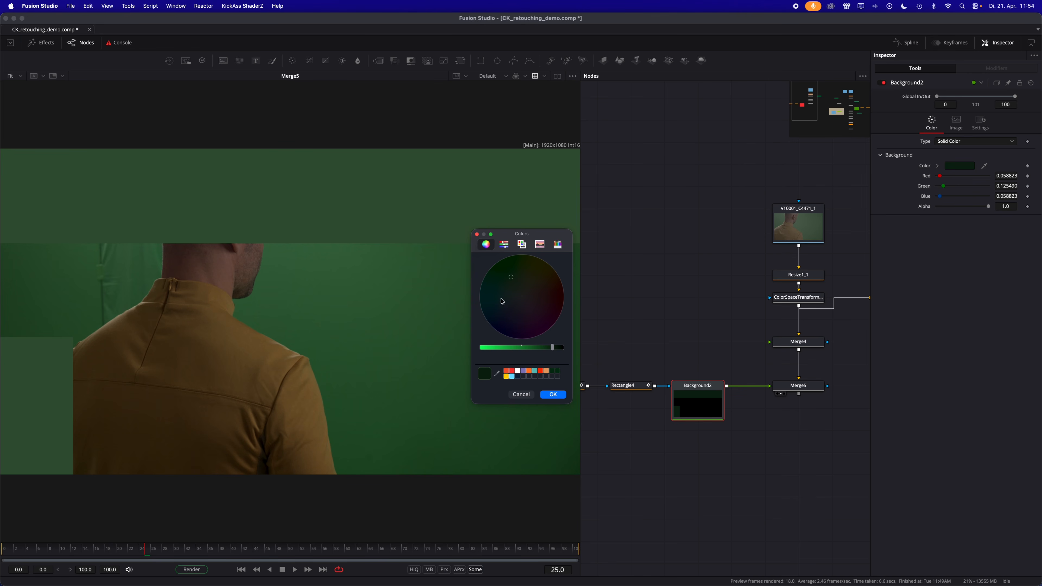
drag(511, 280, 508, 273)
click(548, 395)
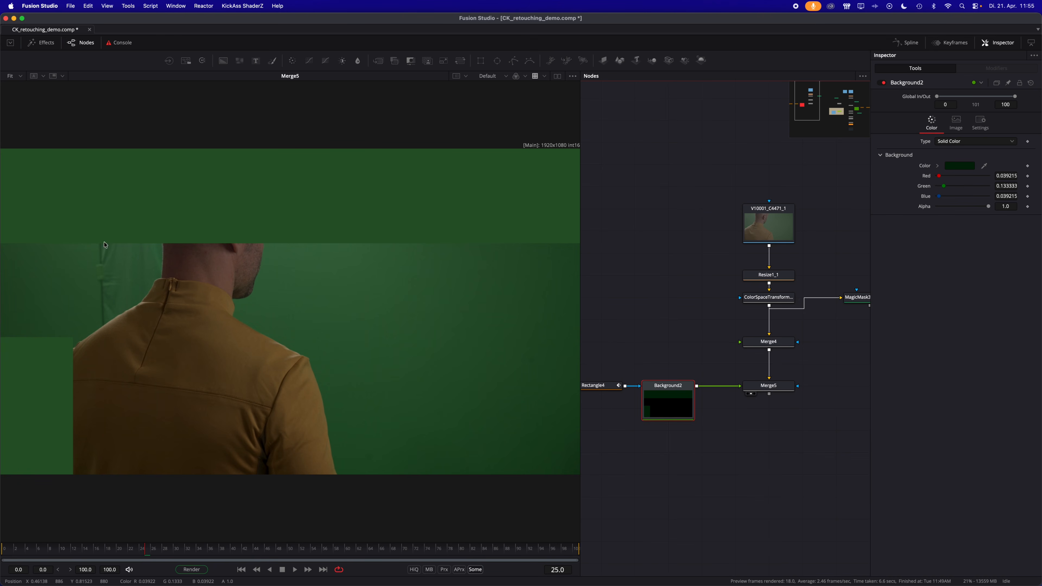
- Merge the Magic Masked man over Merge5, place the Magic Mask beside the new merge, and check the viewed result up to frame 29
scroll(781, 431, right, 3)
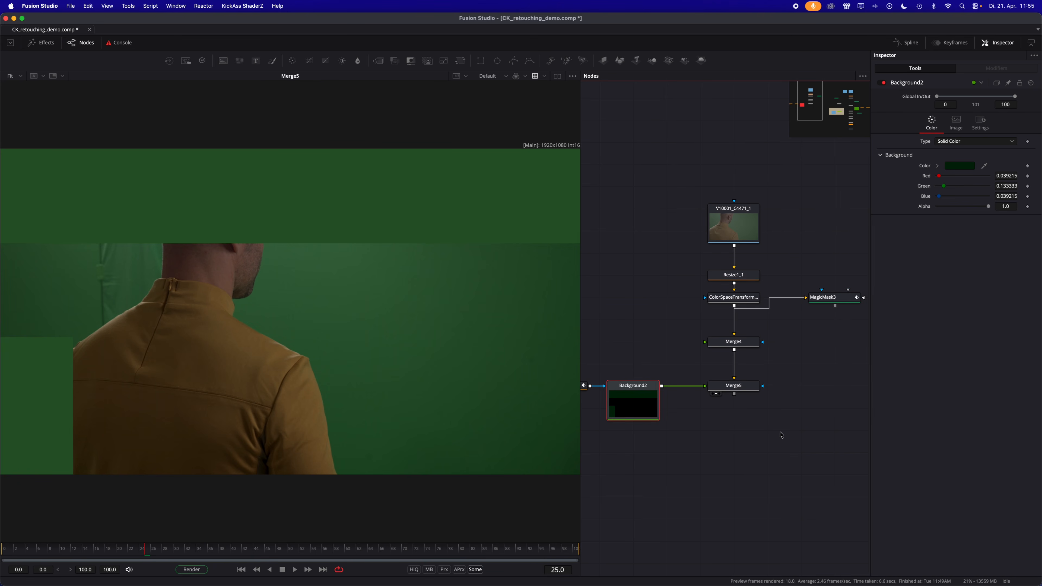
drag(820, 305, 735, 363)
scroll(784, 423, down, 2)
drag(825, 354, 726, 376)
drag(821, 330, 827, 374)
click(713, 379)
drag(713, 380, 465, 396)
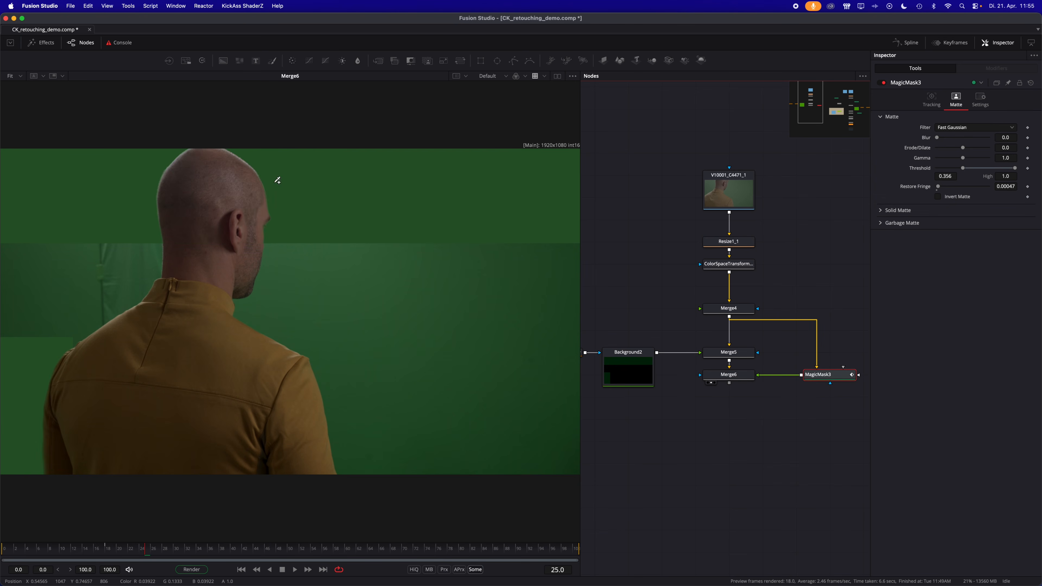
drag(41, 550, 173, 550)
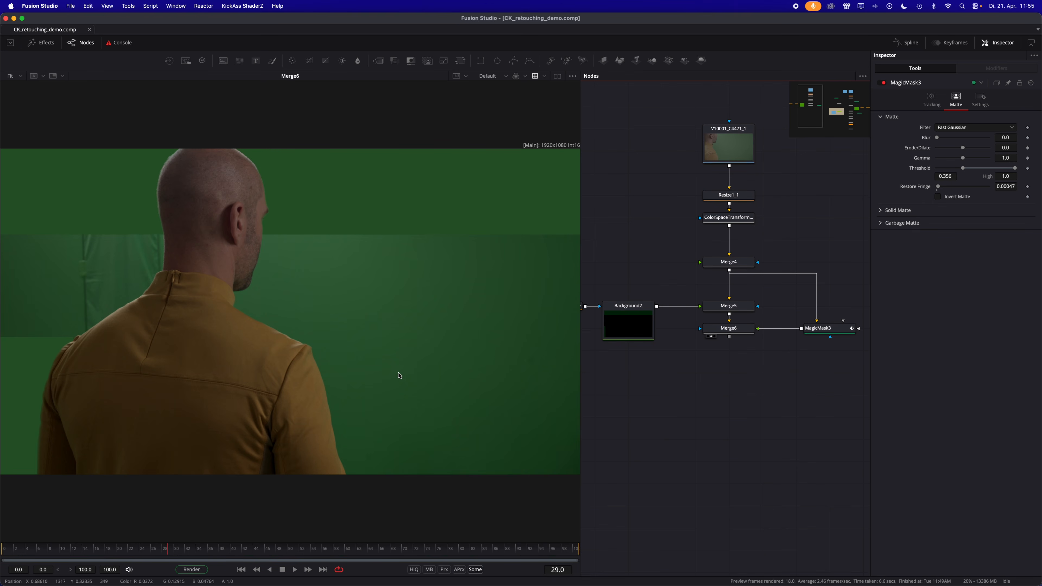
- Add a CorridorKey v0.7.5 node after Merge6, feed it the Magic Mask as alpha hint, and view its output
click(729, 331)
key(shift+space)
text(corr)
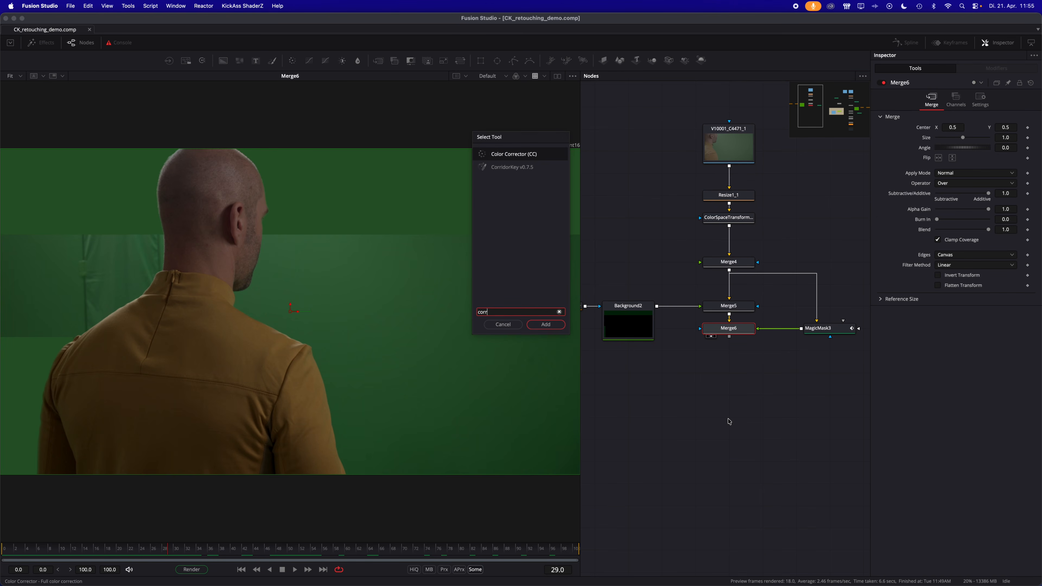
key(Down)
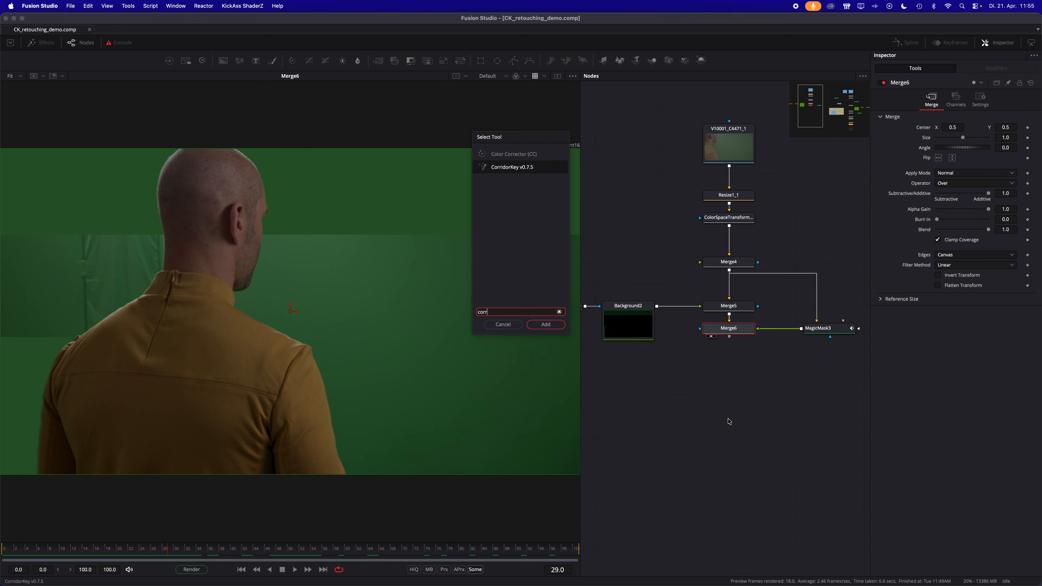
key(Return)
drag(659, 335, 726, 380)
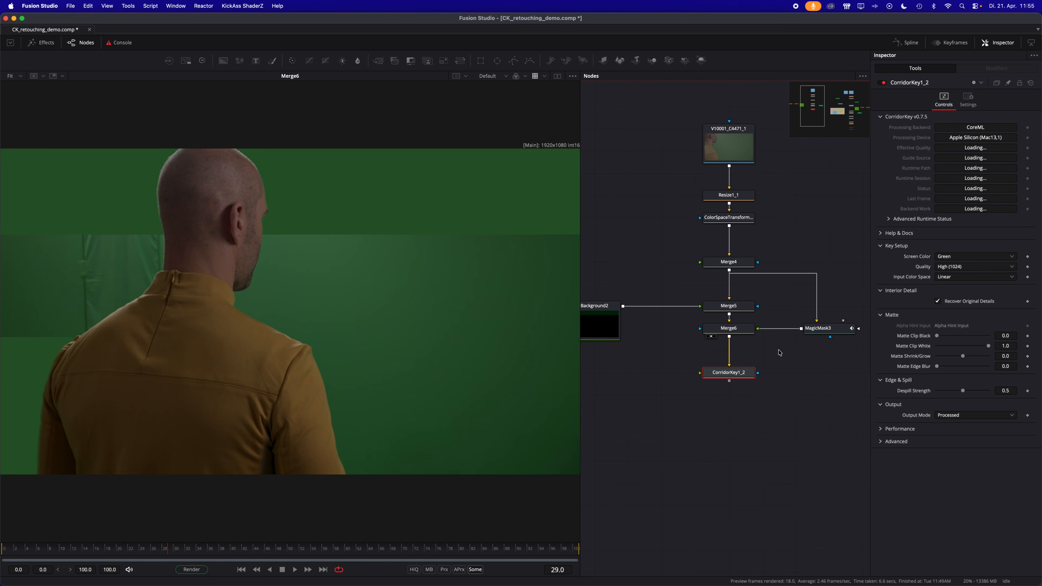
drag(802, 331, 740, 372)
click(759, 384)
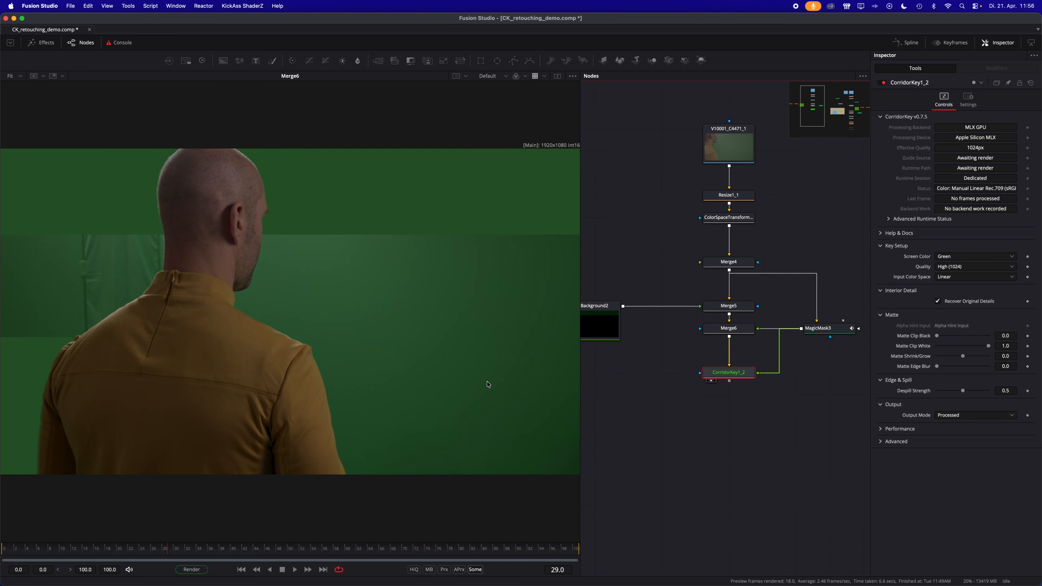
key(1)
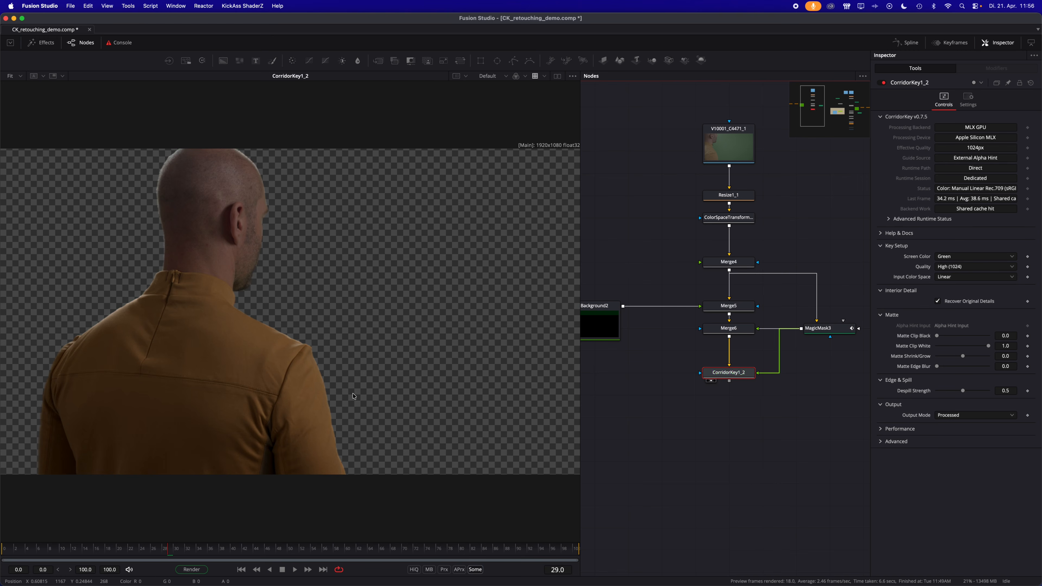
- Check the CorridorKey result on frames 10 and 22, and save the composition
click(61, 549)
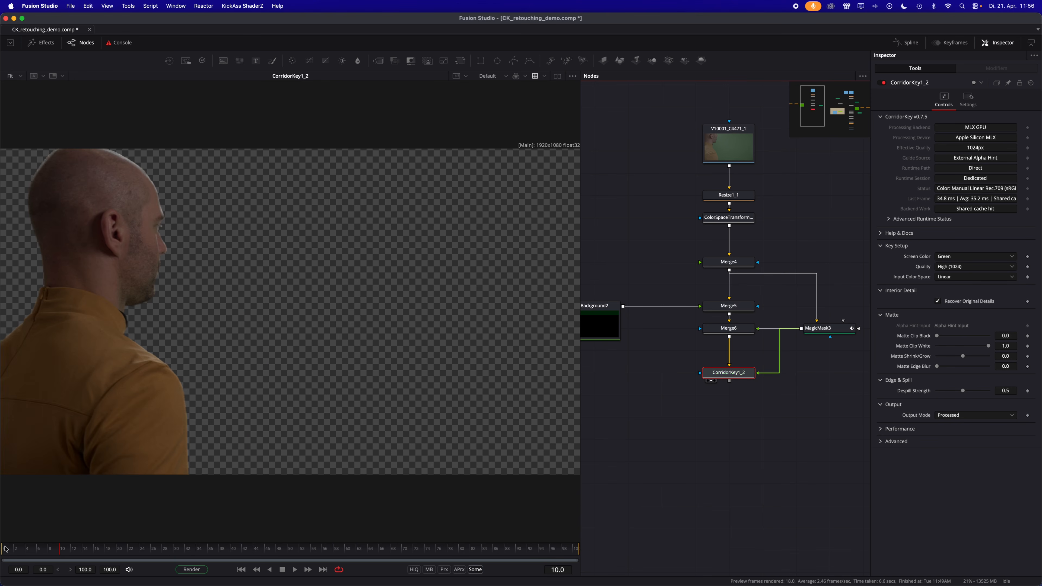
click(94, 549)
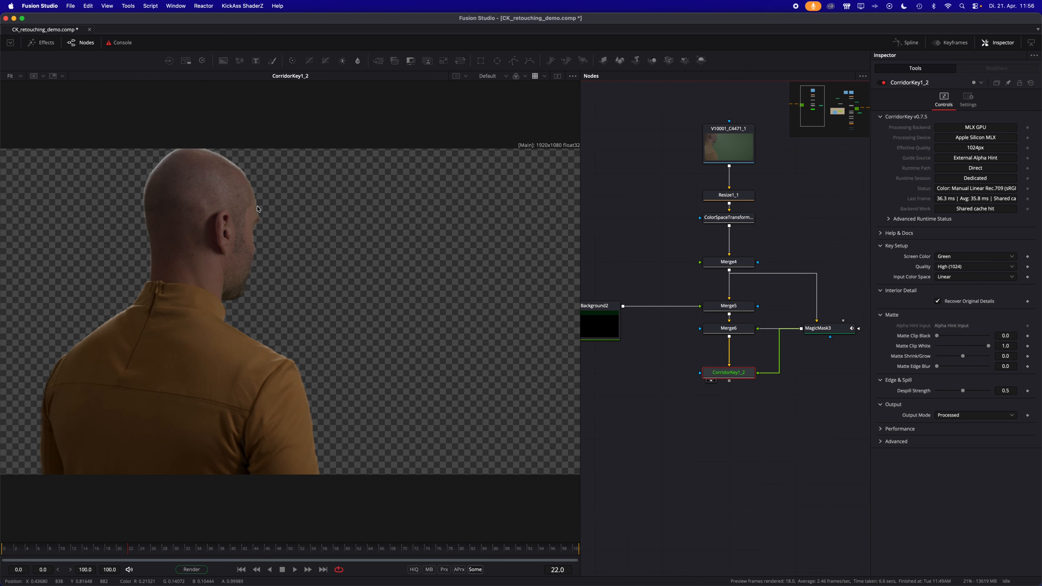
key(super+s)
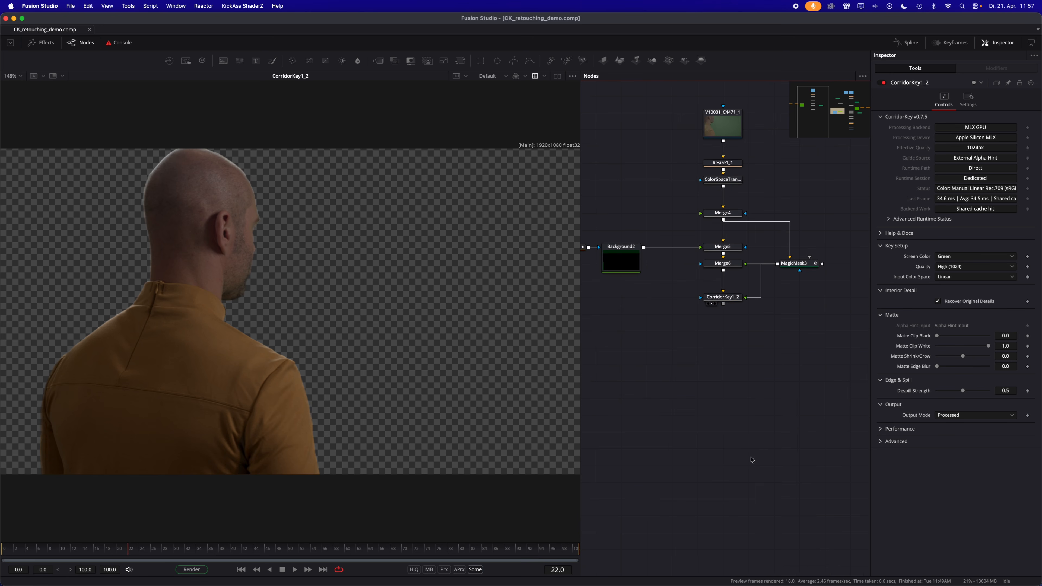
- Duplicate the Background group with its sequence loader and ColorCorrector, and place the copy beside the new CorridorKey node
scroll(747, 443, right, 8)
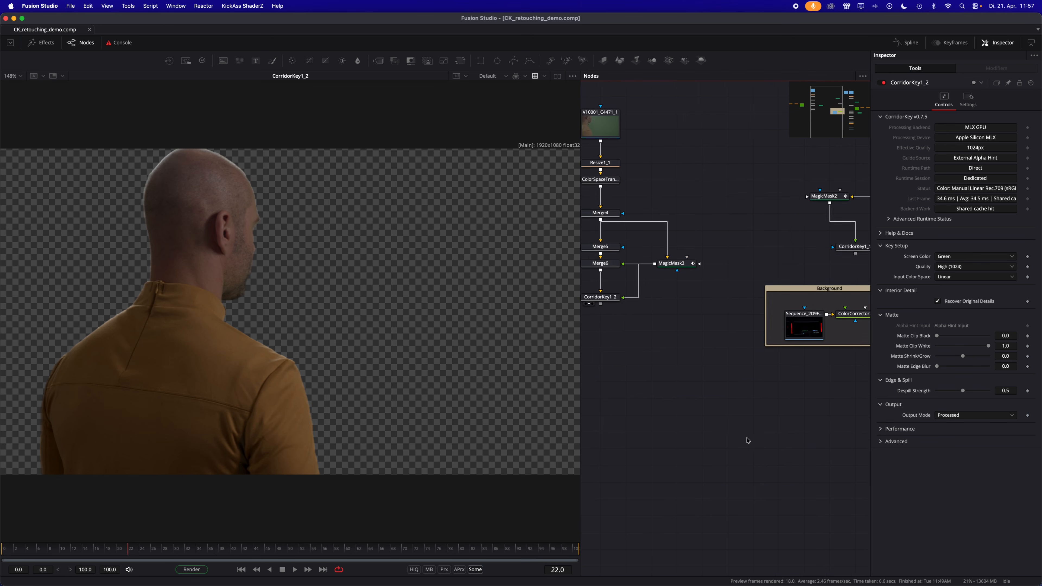
drag(674, 400, 828, 287)
scroll(726, 431, left, 10)
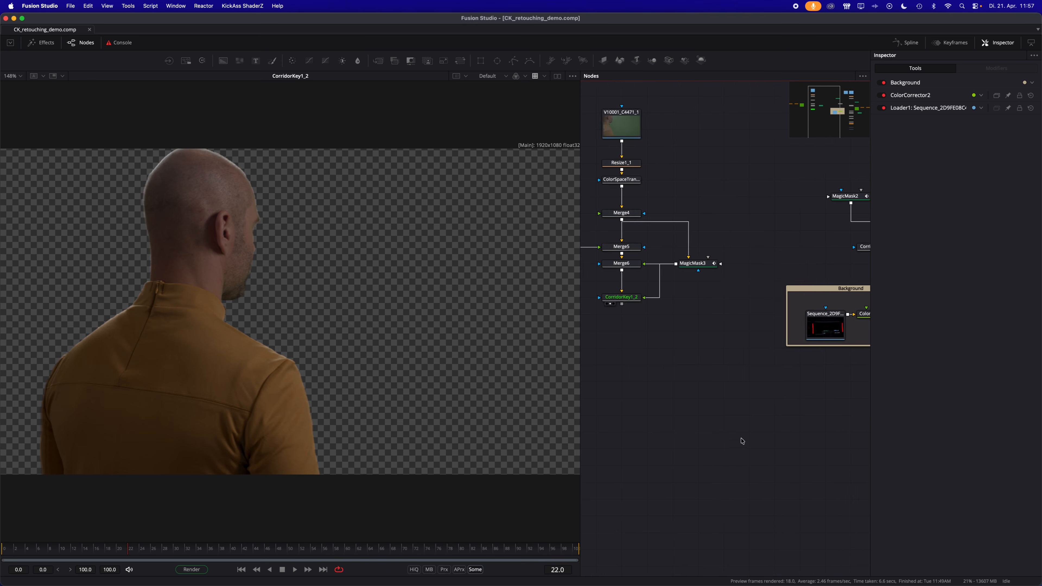
scroll(656, 427, left, 2)
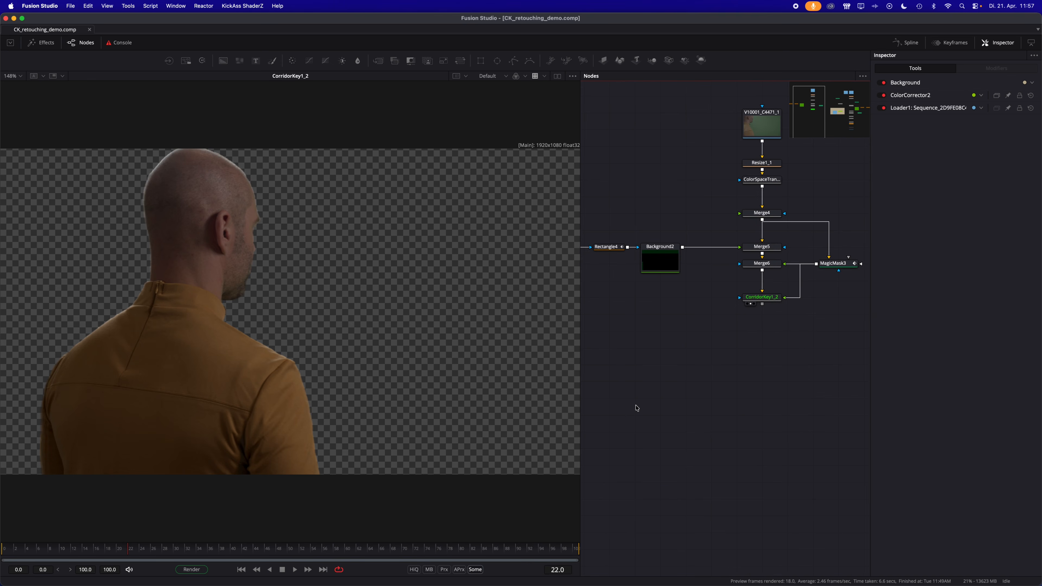
key(ctrl+v)
drag(640, 384, 639, 333)
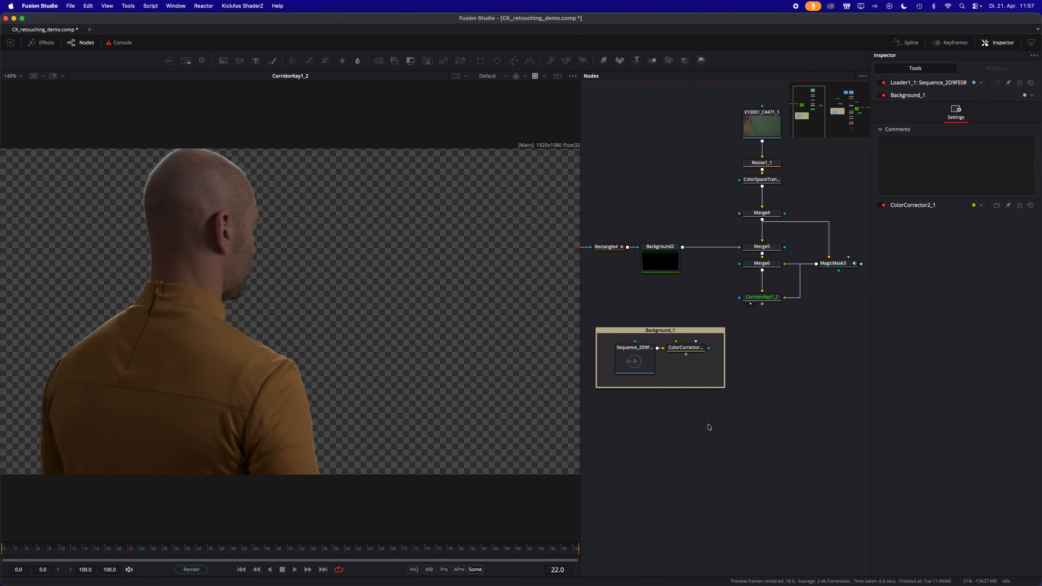
- Merge the CorridorKey output over the copied group's ColorCorrector and view the composite
scroll(734, 419, right, 2)
scroll(769, 408, up, 3)
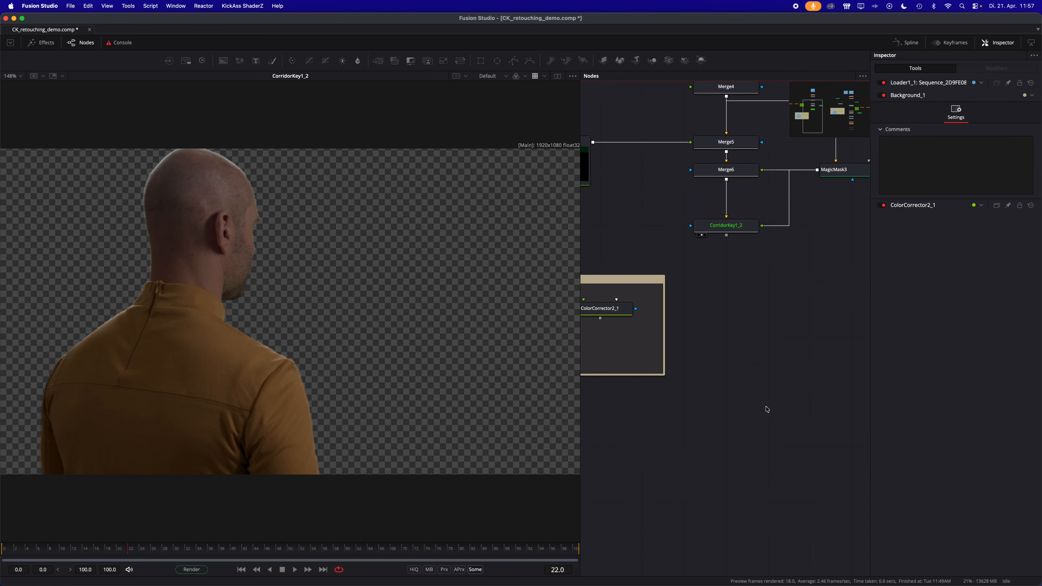
drag(726, 234, 600, 319)
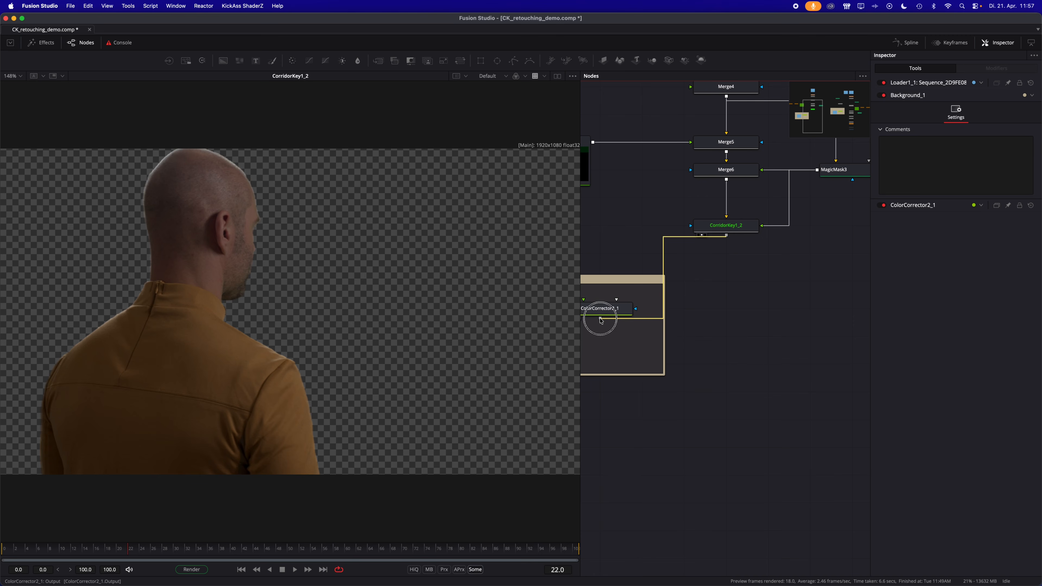
drag(715, 317, 511, 365)
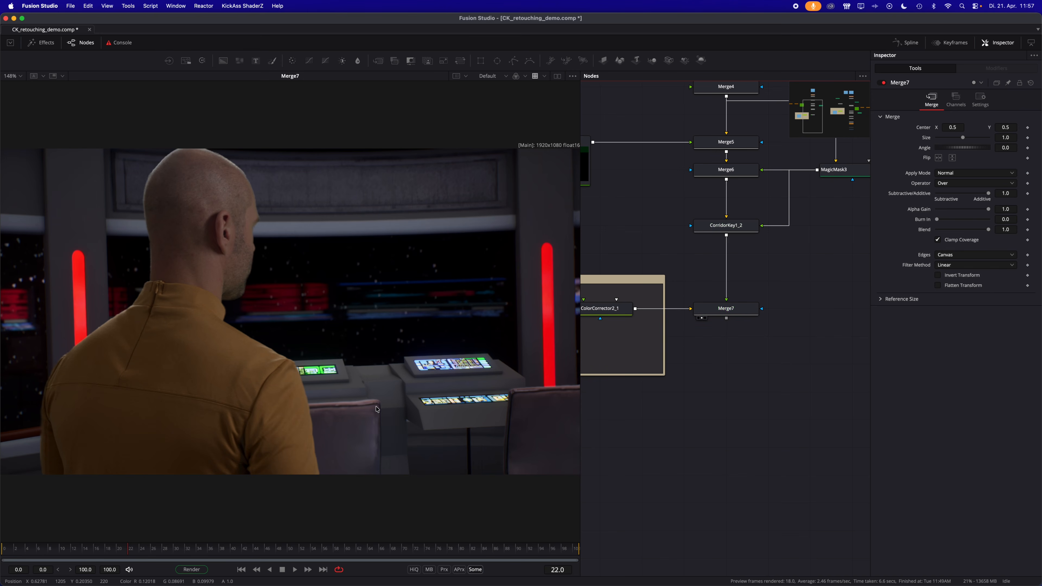
- Go to frame 44 and insert a Chromatic Adaptation node between CorridorKey1_2 and Merge7
click(50, 550)
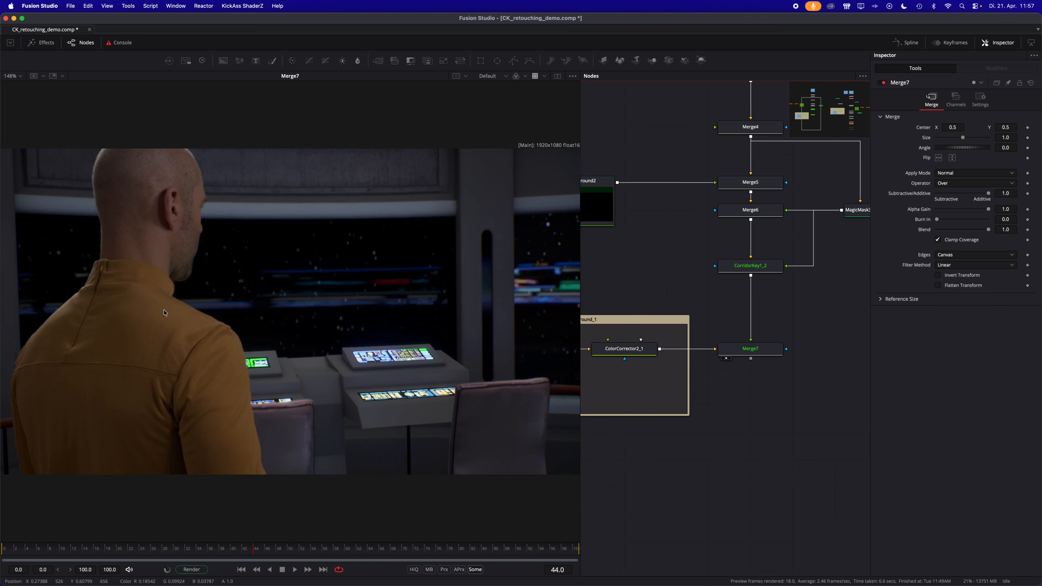
click(729, 266)
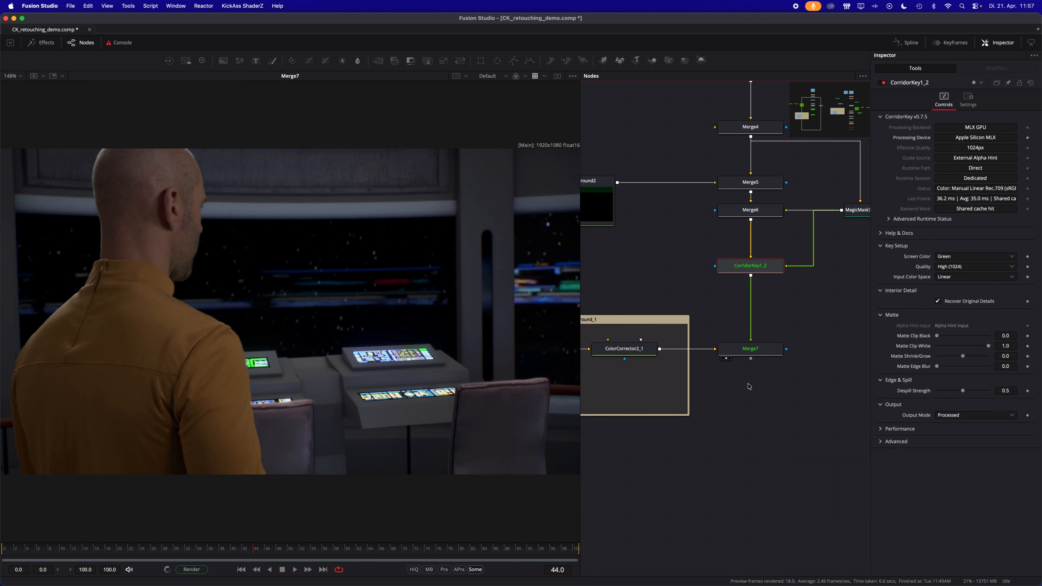
key(shift+space)
text(corr)
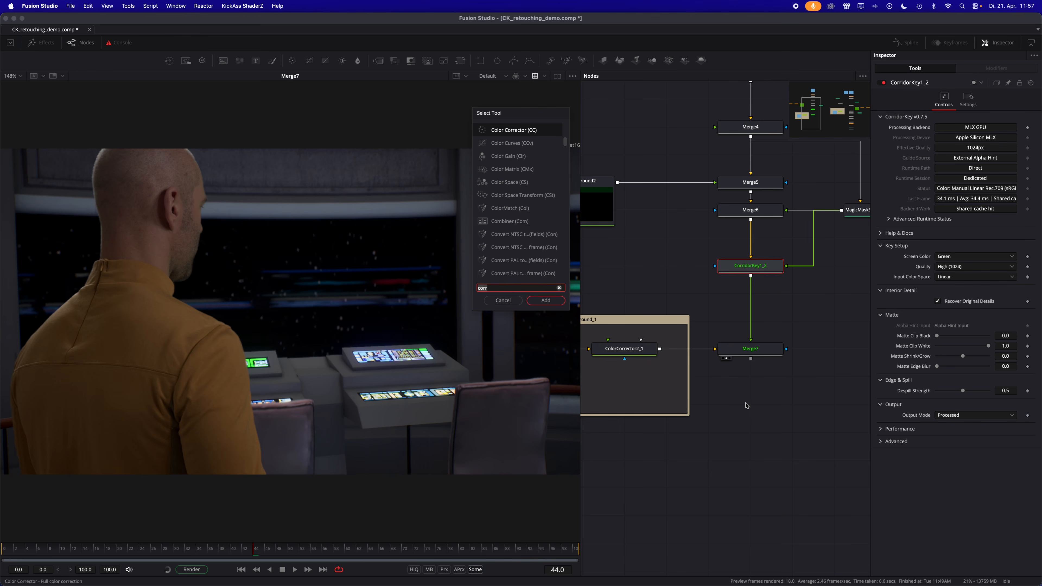
key(BackSpace)
key(BackSpace)
key(BackSpace)
key(BackSpace)
text(adapt)
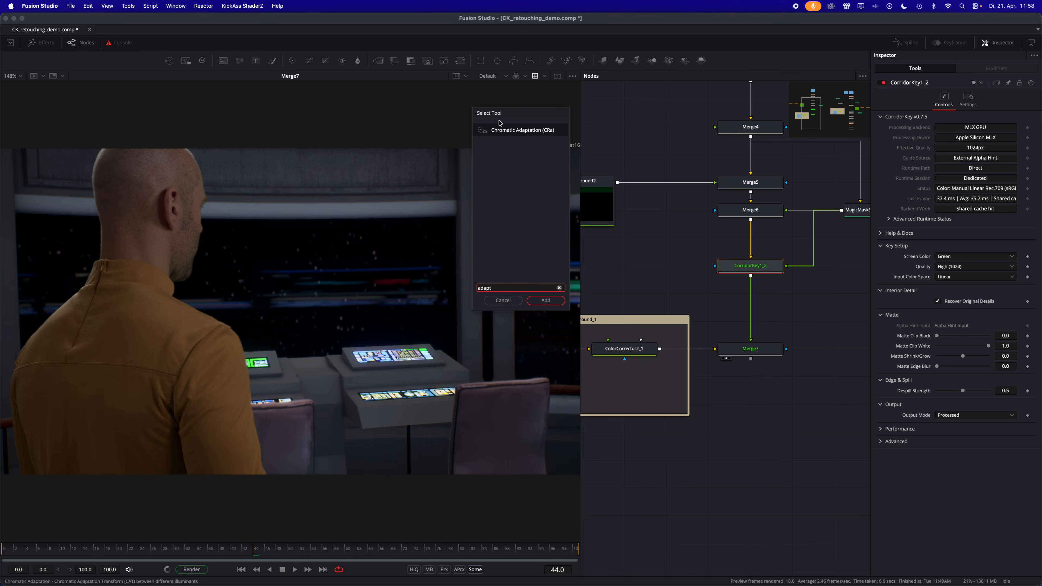
key(Return)
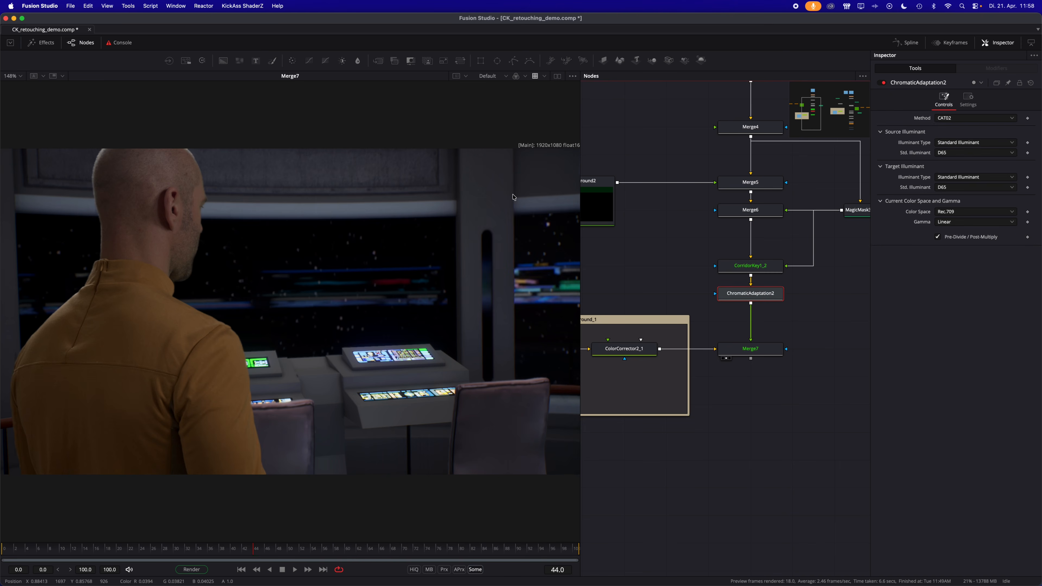
- Set both illuminants to Color Temperature with the source at 5000 Kelvin, and check the composite on frames 22 and 68
click(960, 143)
click(961, 159)
click(960, 187)
click(963, 200)
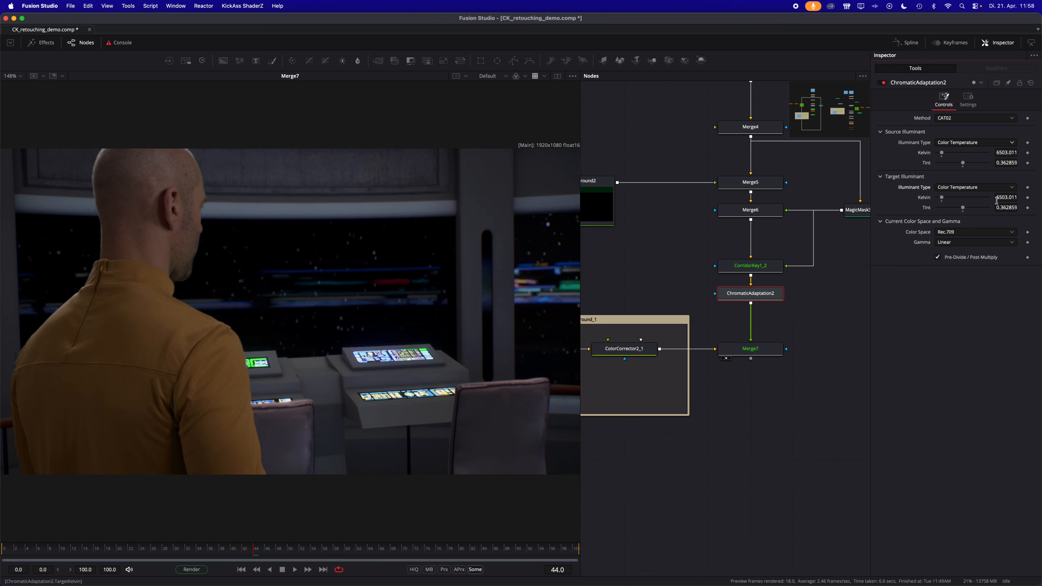
click(999, 153)
text(5000)
key(Tab)
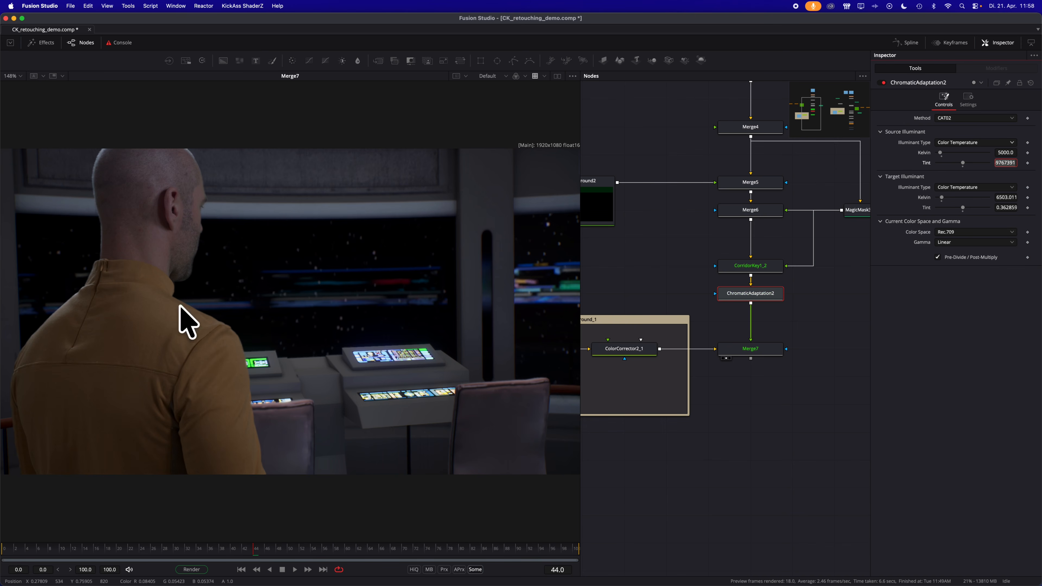
click(267, 472)
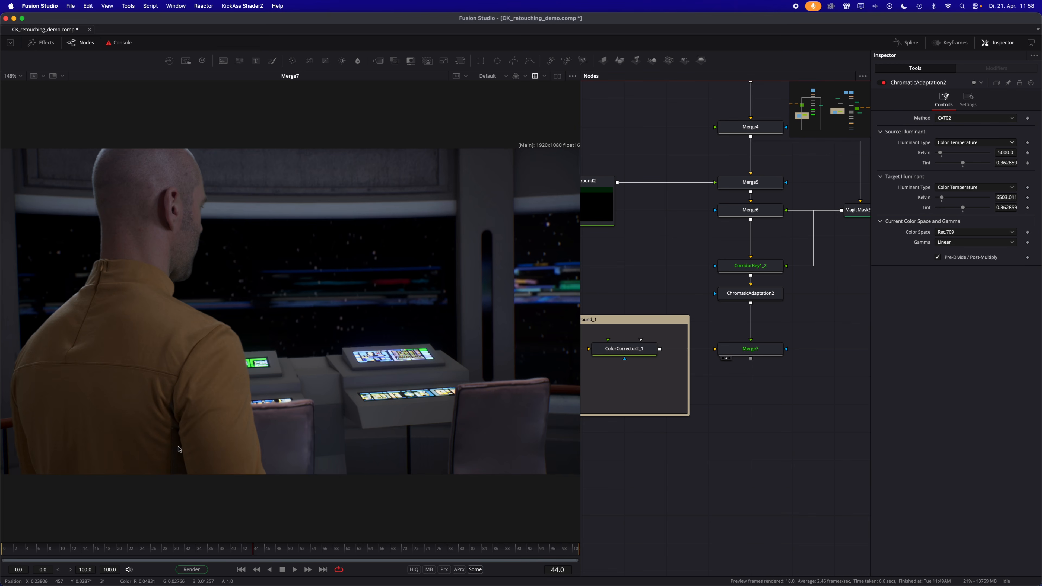
click(129, 549)
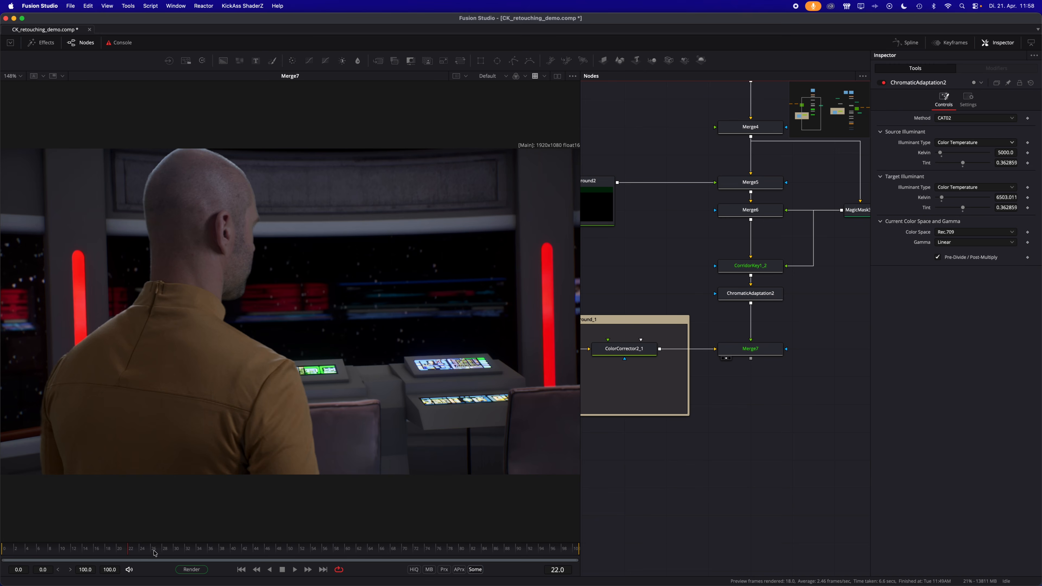
click(289, 555)
click(393, 551)
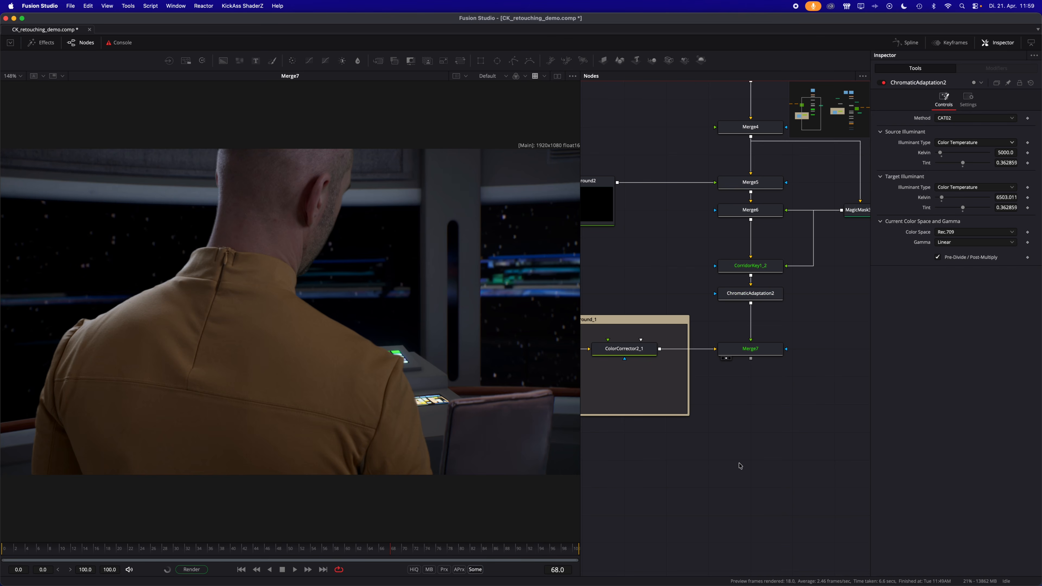
- Add a Vector Motion Blur node after Merge7, place it further below, view its output and save the composition
click(767, 353)
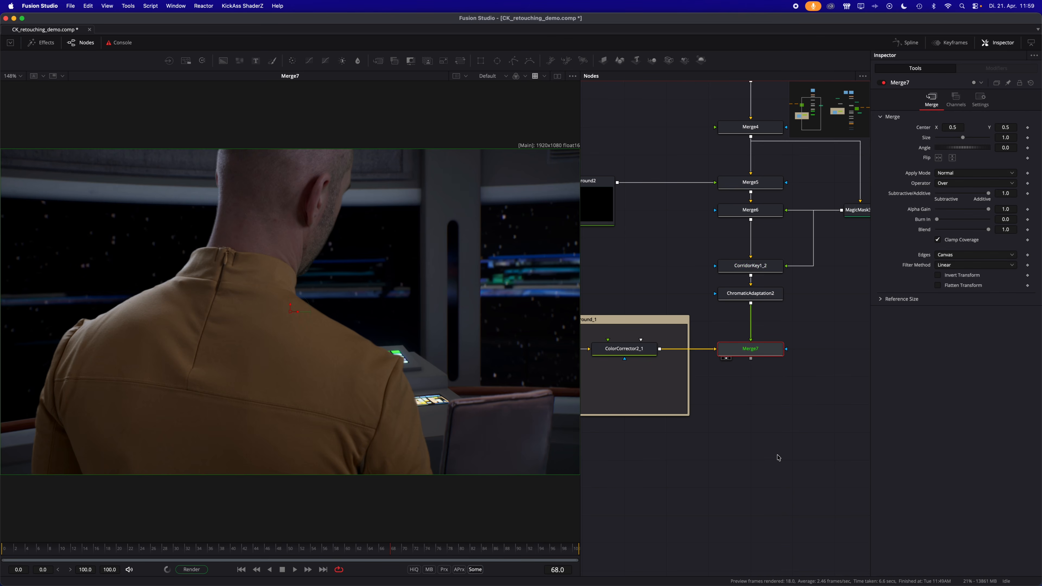
key(shift+space)
text(vect)
key(Down)
key(Down)
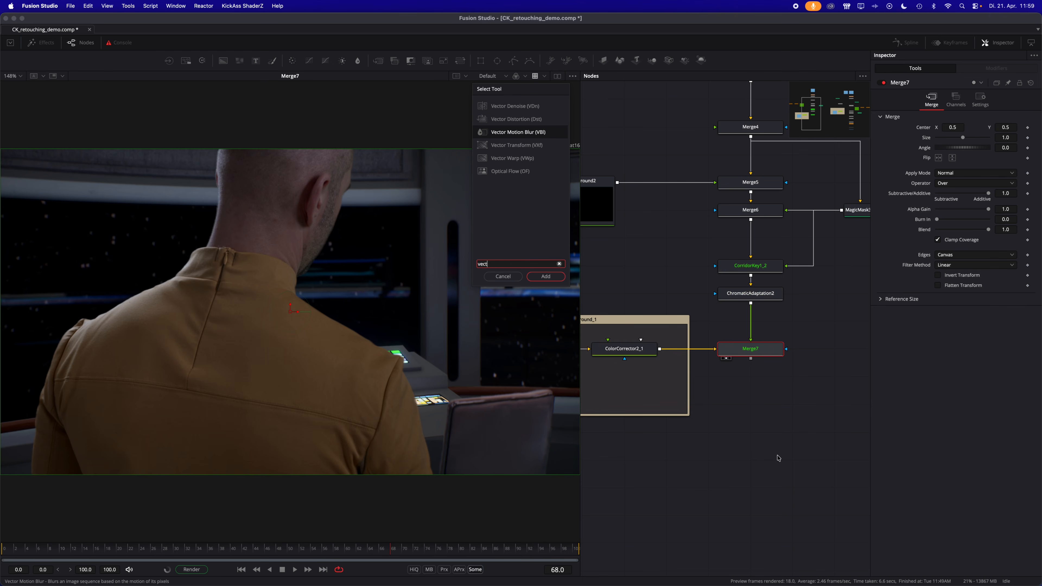
key(Return)
drag(747, 376, 747, 431)
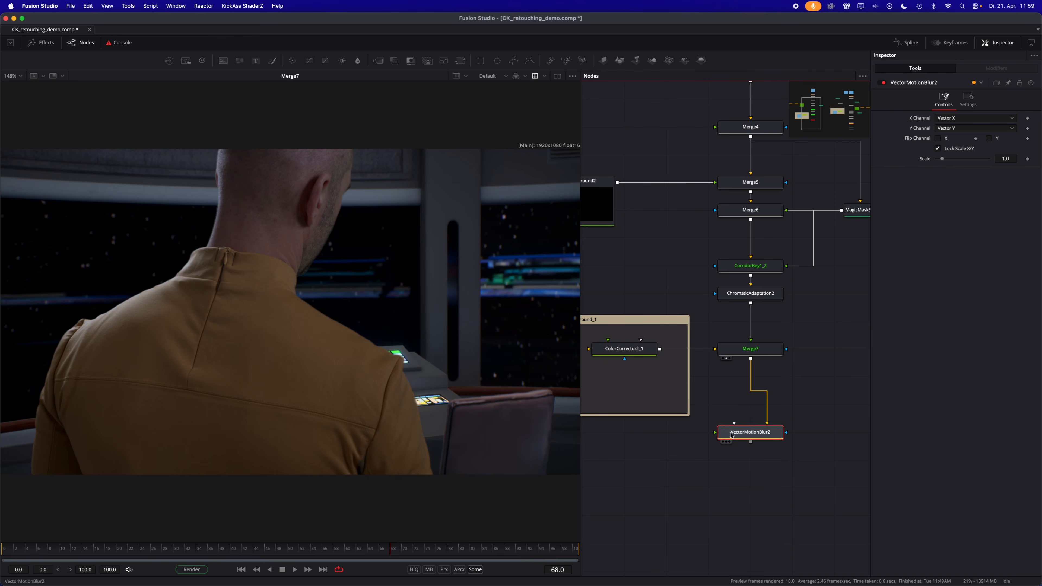
key(2)
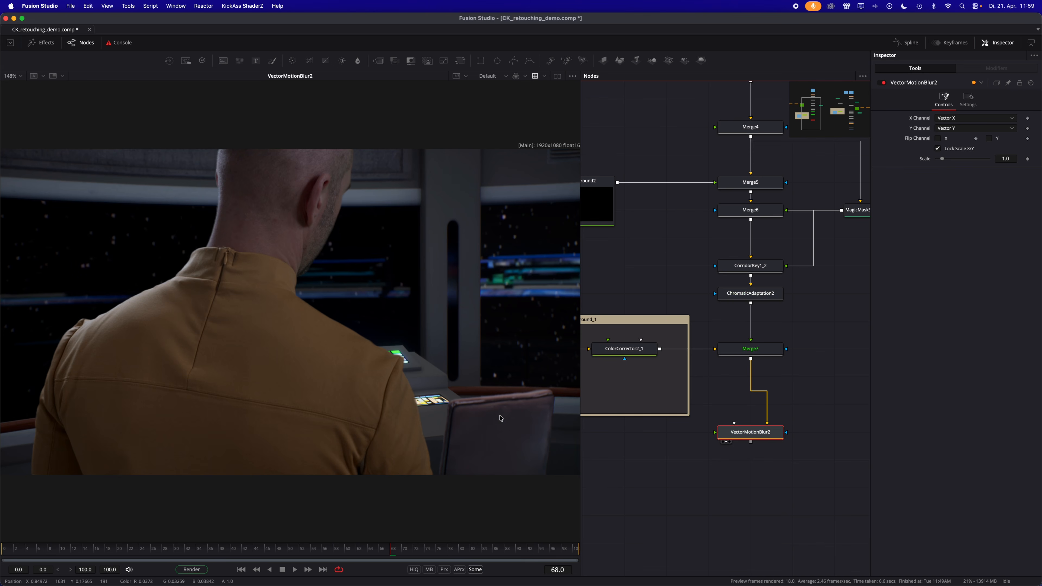
key(super+s)
- Go to frame 26, insert an Optical Flow node between Merge7 and VectorMotionBlur2, and save the composition
click(128, 553)
drag(129, 553, 151, 553)
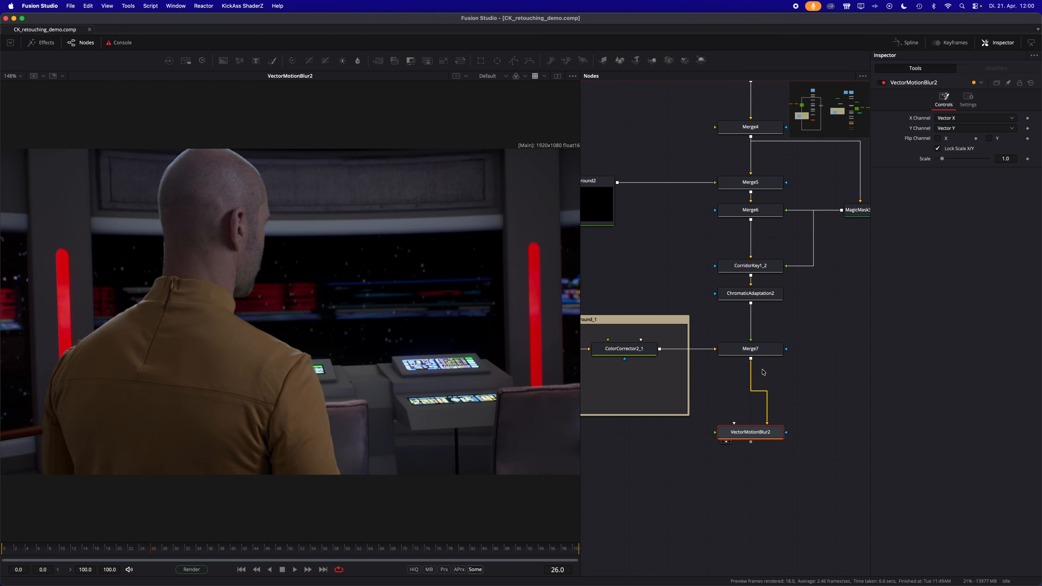
click(756, 349)
key(shift+space)
text(vect)
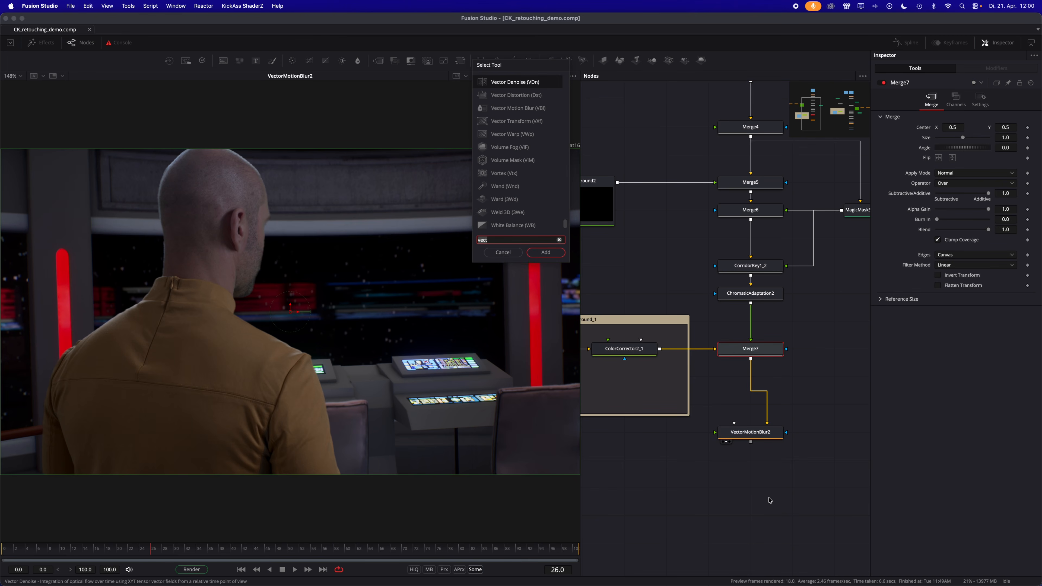
key(BackSpace)
key(BackSpace)
key(BackSpace)
key(BackSpace)
text(optc)
key(BackSpace)
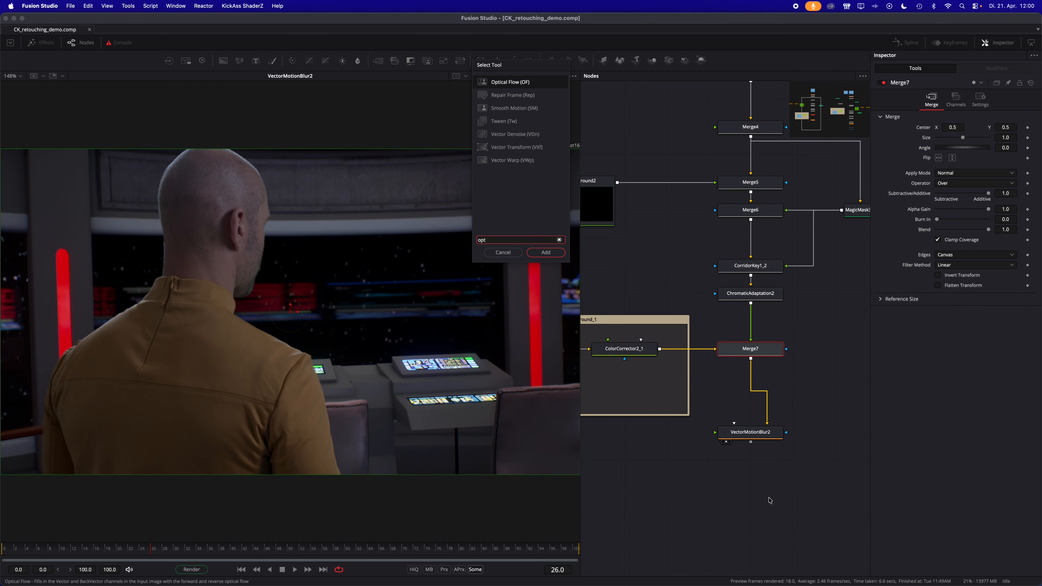
key(Return)
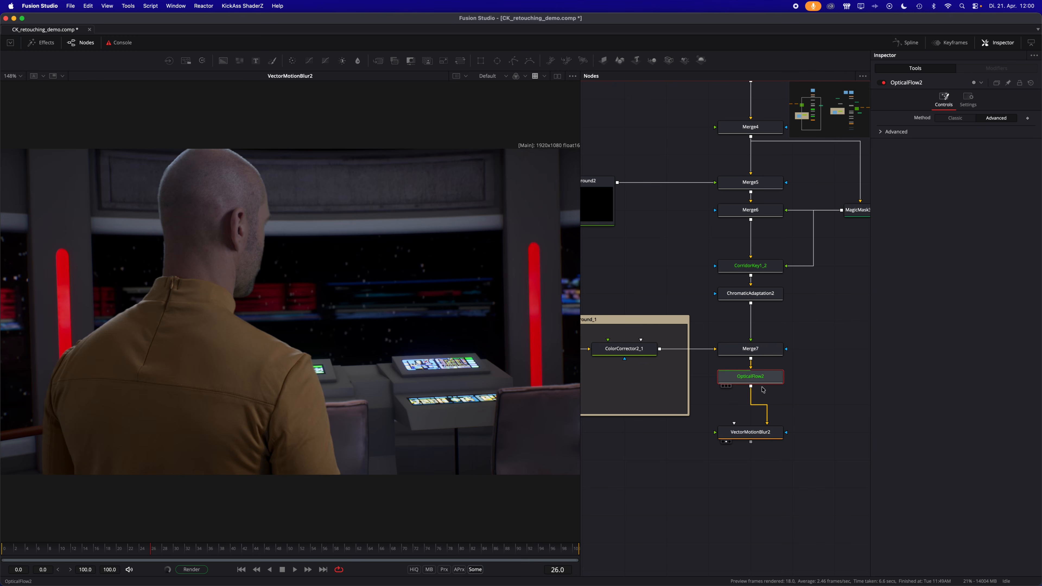
key(super+s)
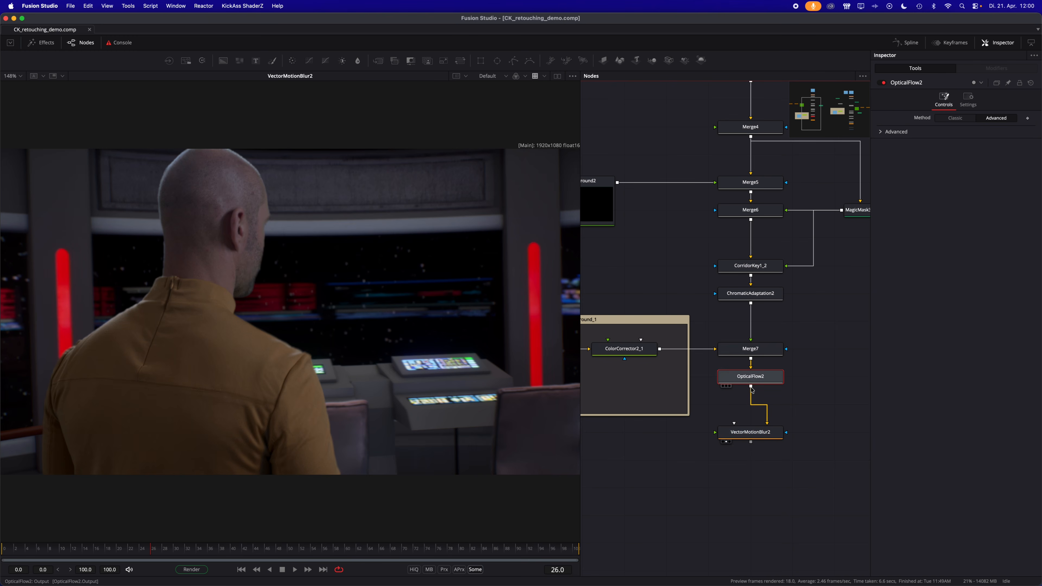
- Connect OpticalFlow2 to VectorMotionBlur2's open input as well, and bypass and re-enable both nodes to compare the motion blur
drag(751, 386, 716, 433)
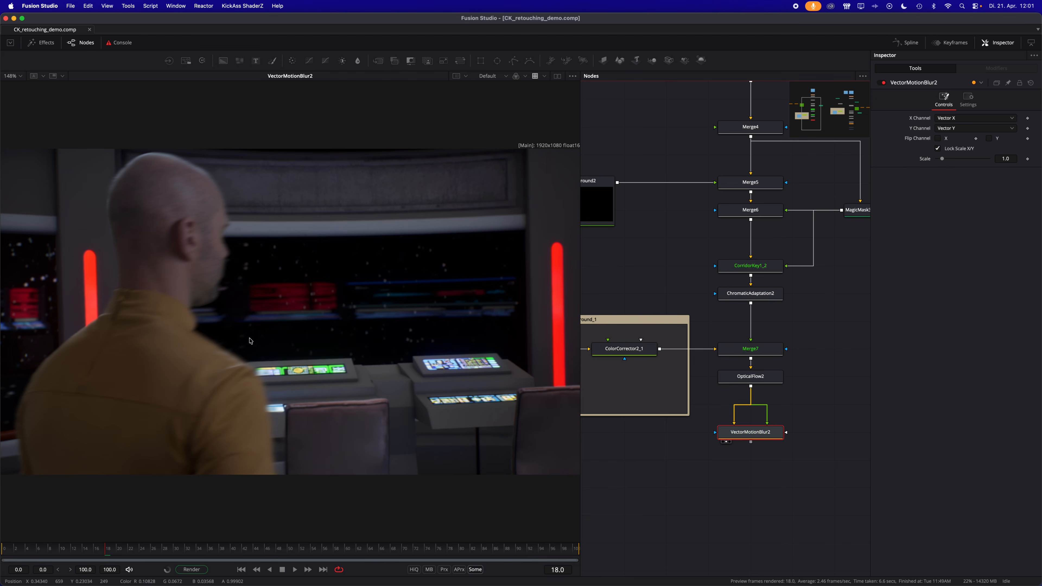
click(746, 464)
drag(746, 464, 814, 361)
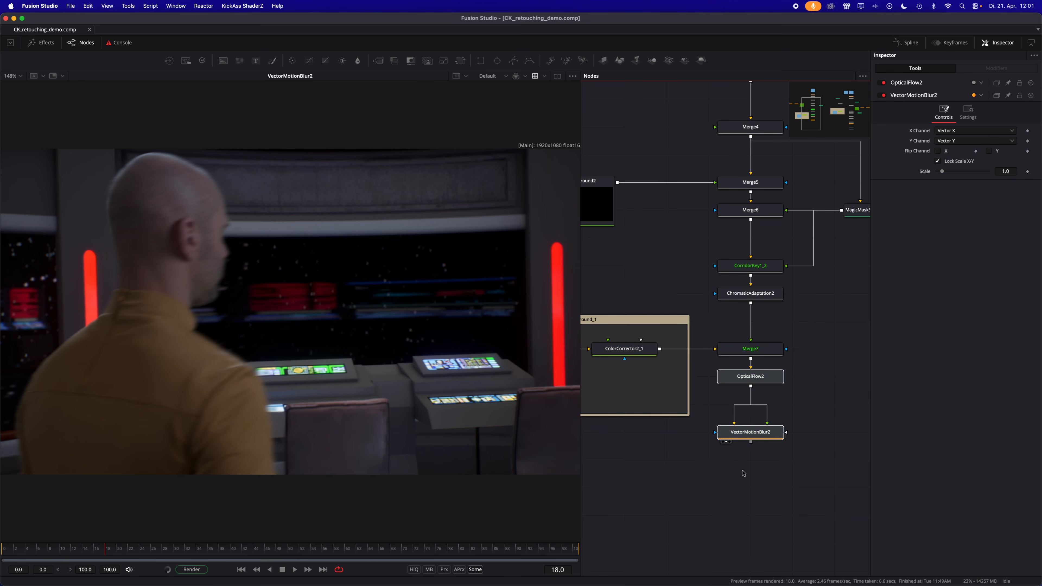
key(super+p)
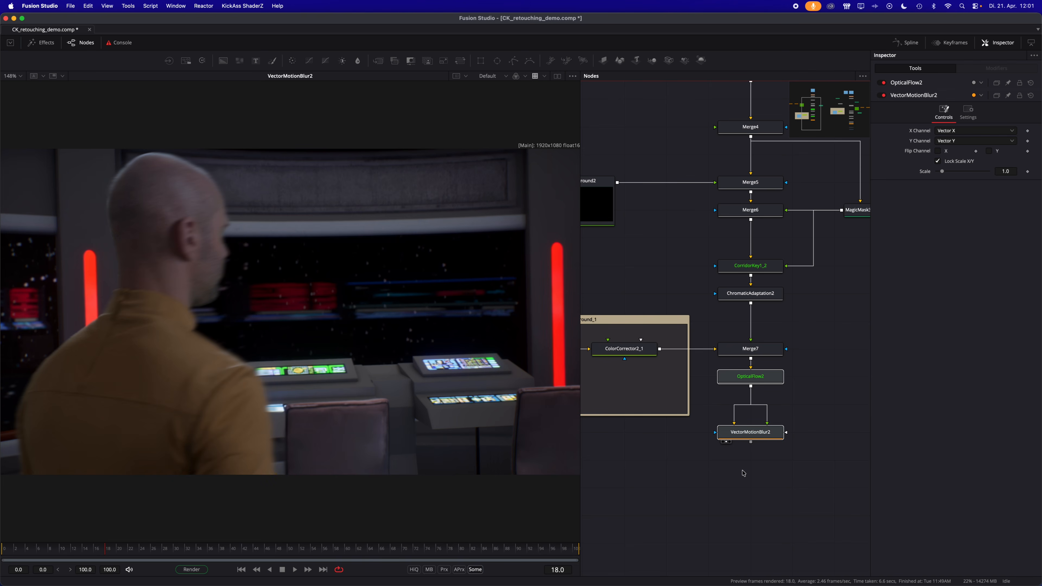
key(super+p)
key(super+p)
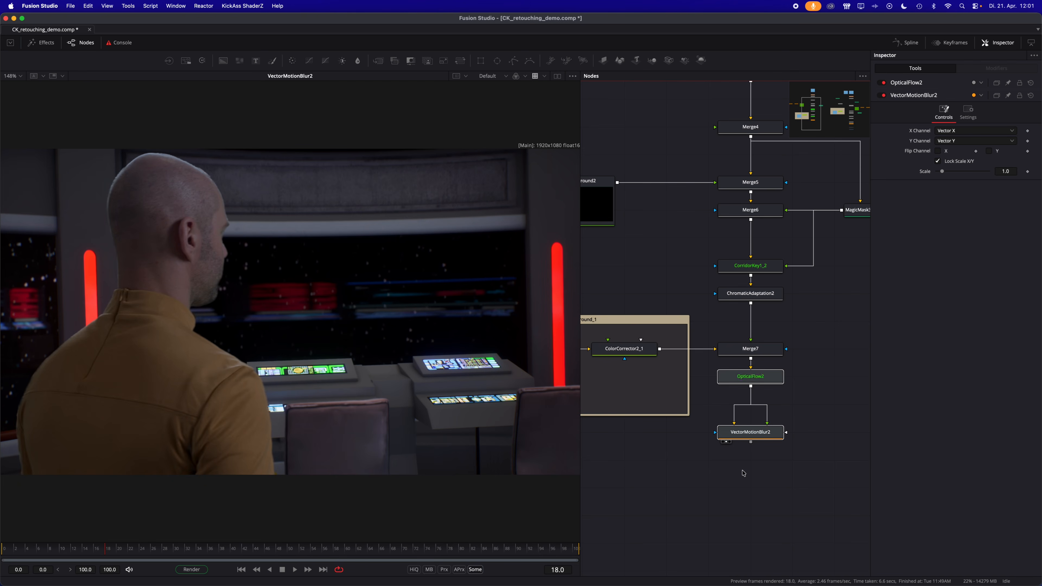
- Set the VectorMotionBlur2 scale to 0.5
click(728, 476)
click(744, 436)
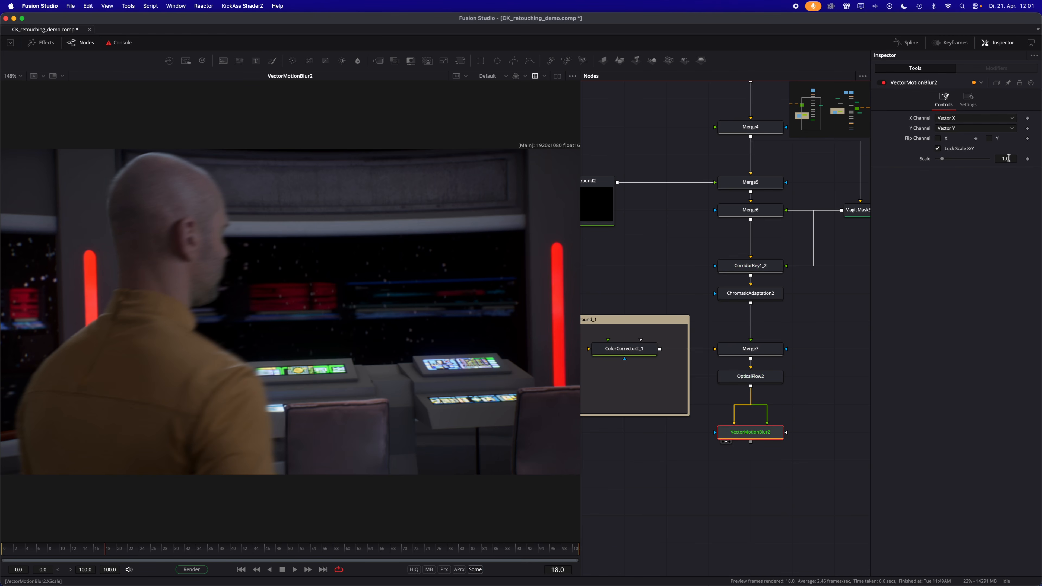
click(1000, 158)
text(0.5)
key(Return)
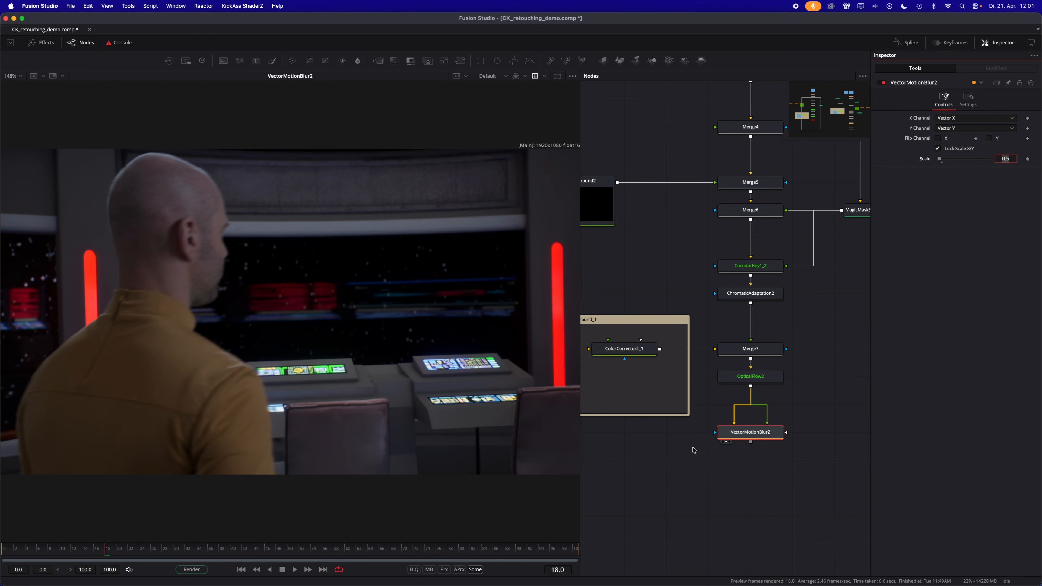
- Enable Half Resolution in OpticalFlow2's advanced settings and save the composition
click(738, 383)
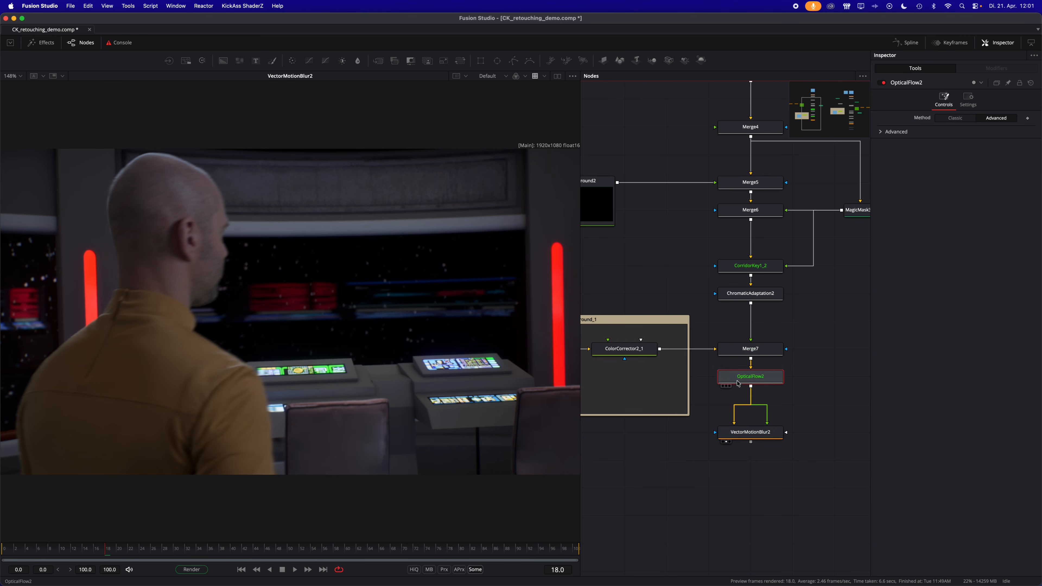
click(882, 132)
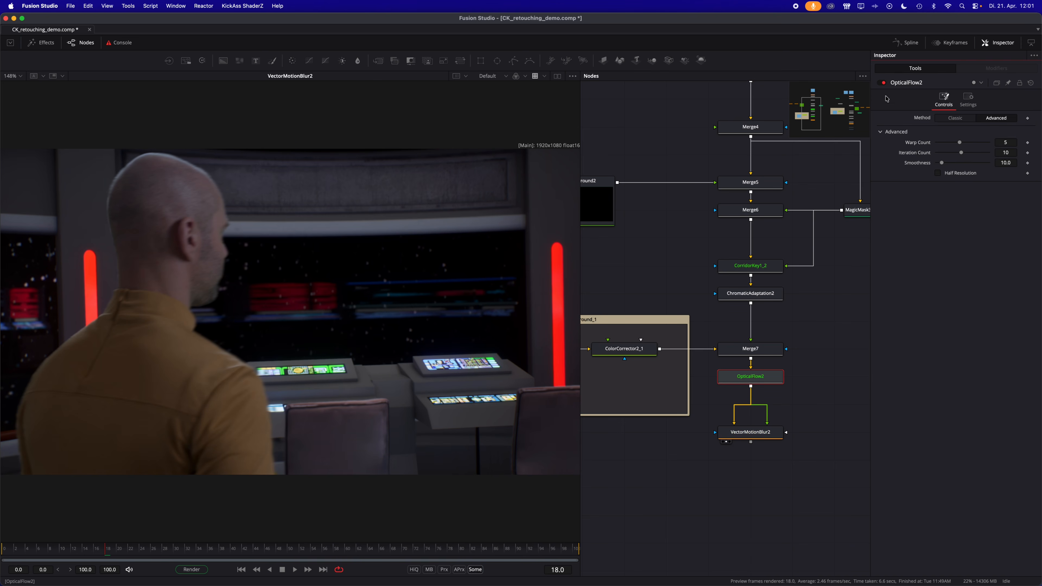
click(957, 173)
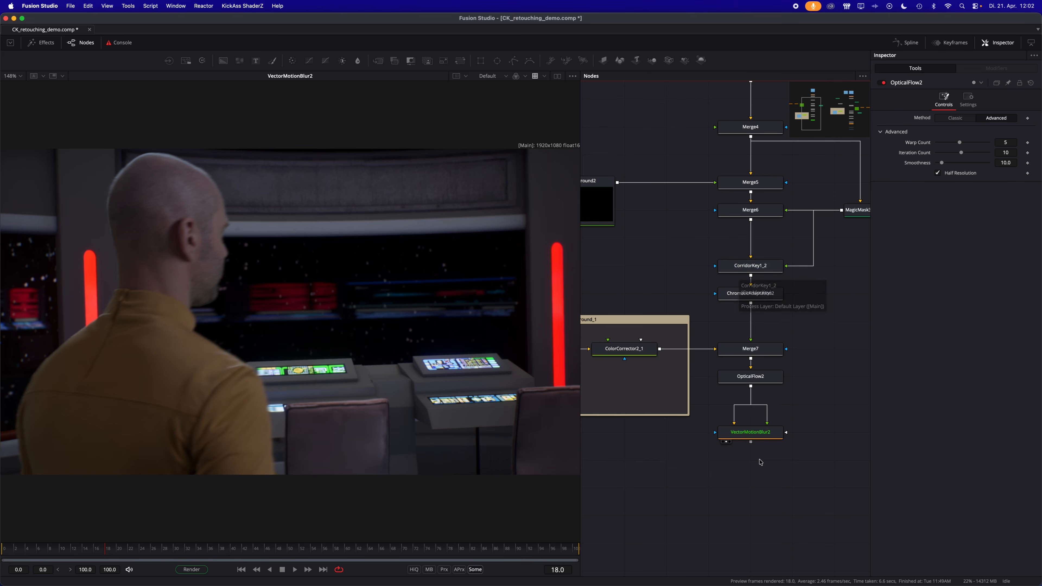
key(cmd+s)
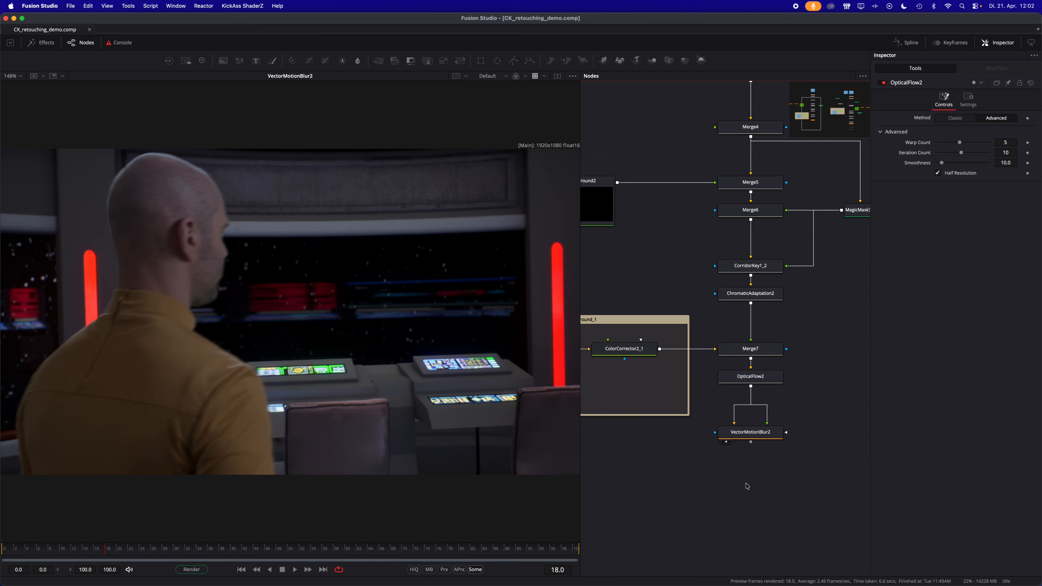
- Disable the viewer LUT and append a Color Space Transform node to VectorMotionBlur2
scroll(742, 484, down, 2)
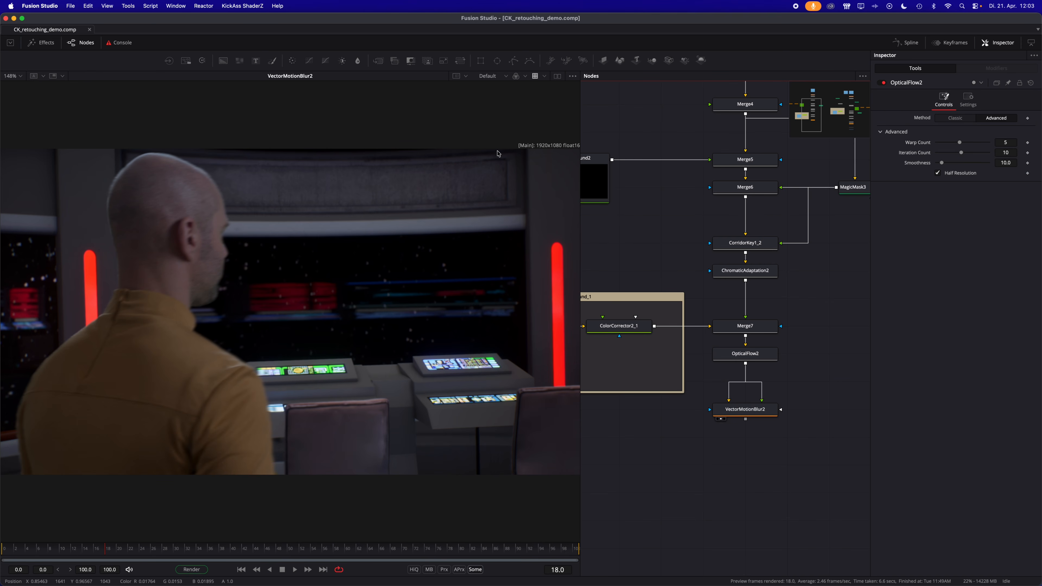
click(535, 77)
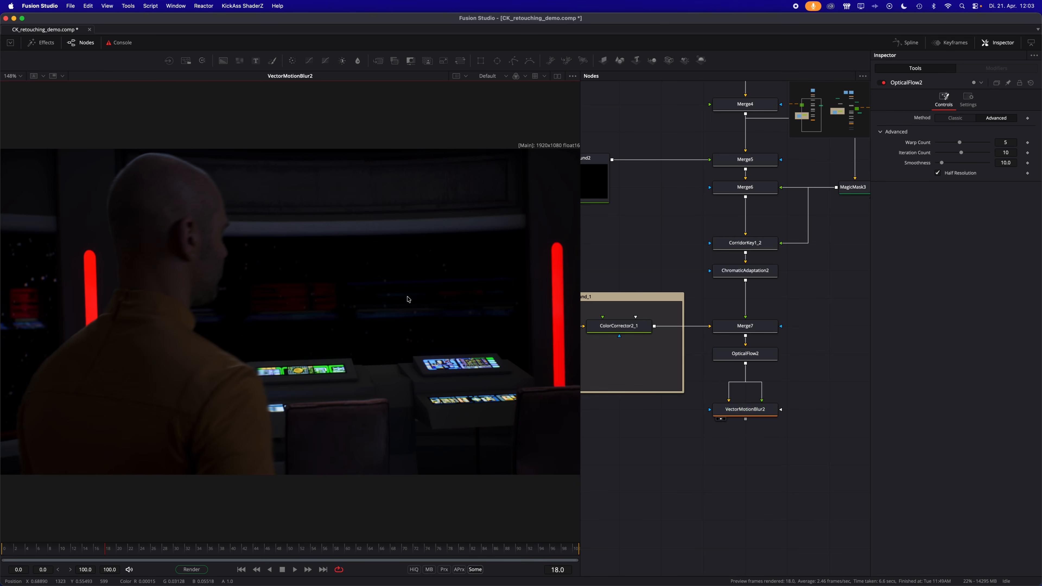
click(741, 412)
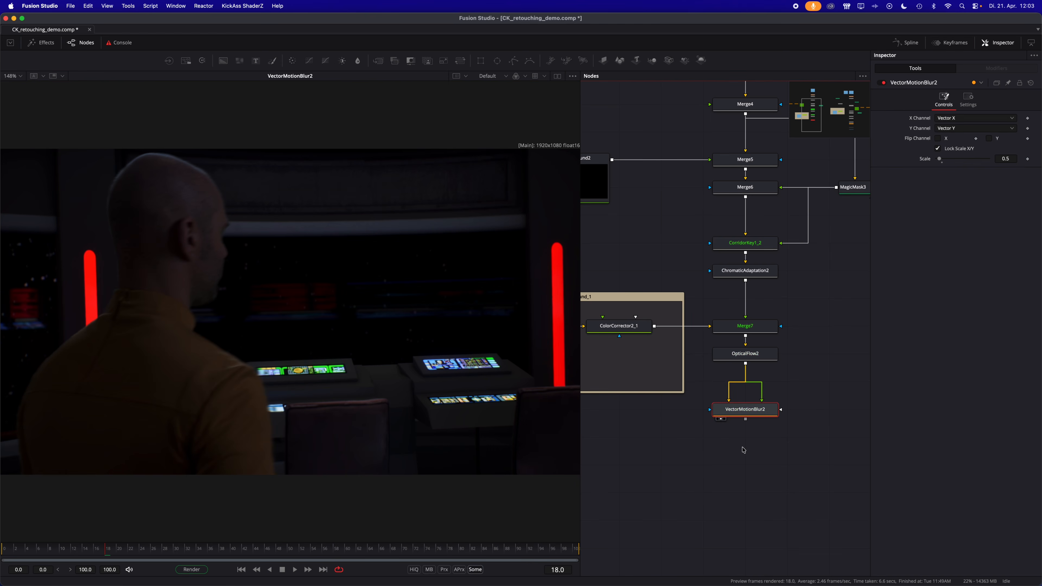
scroll(743, 449, down, 3)
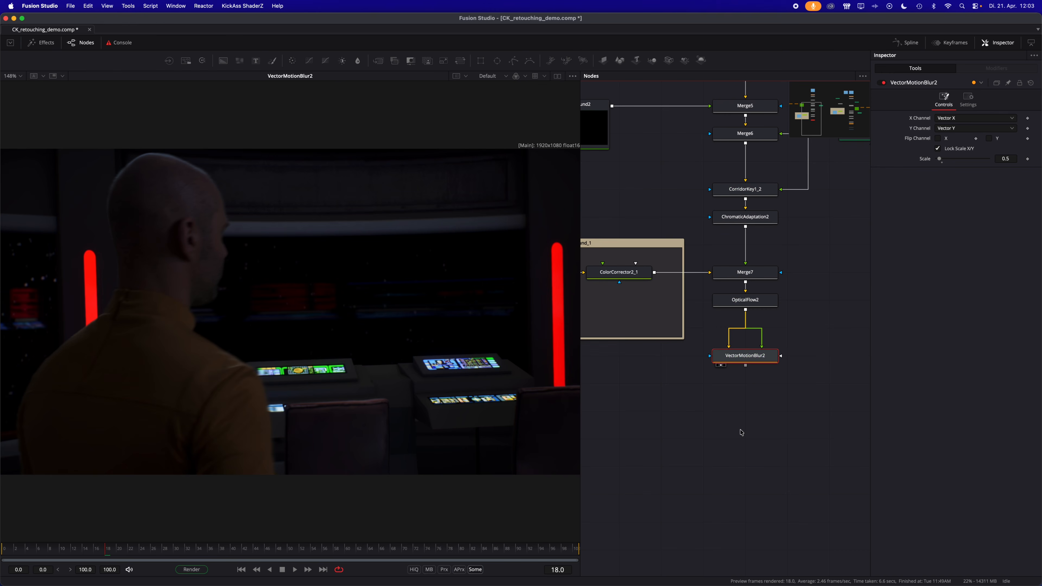
key(shift+space)
text(cst)
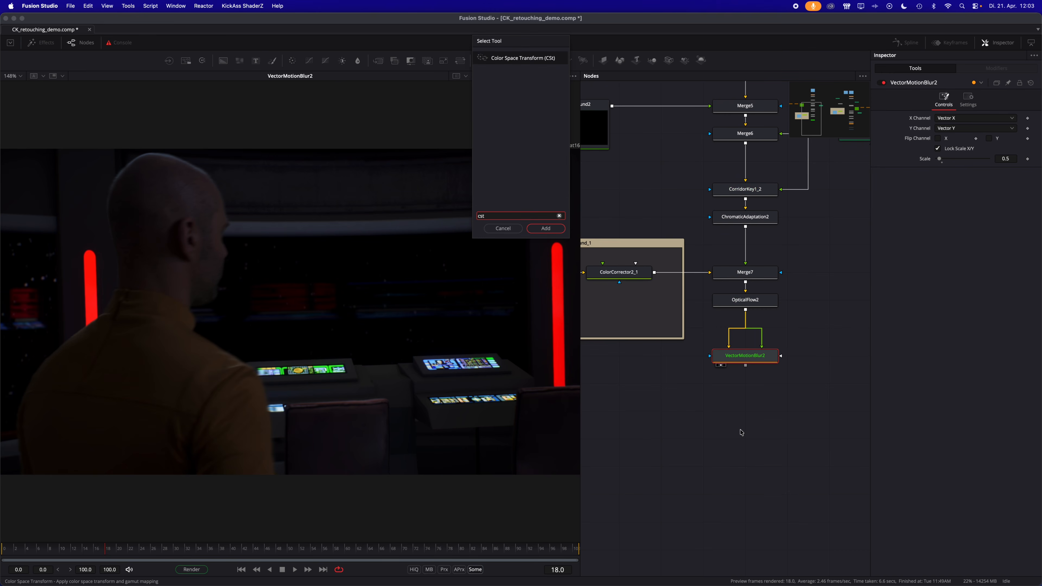
key(Return)
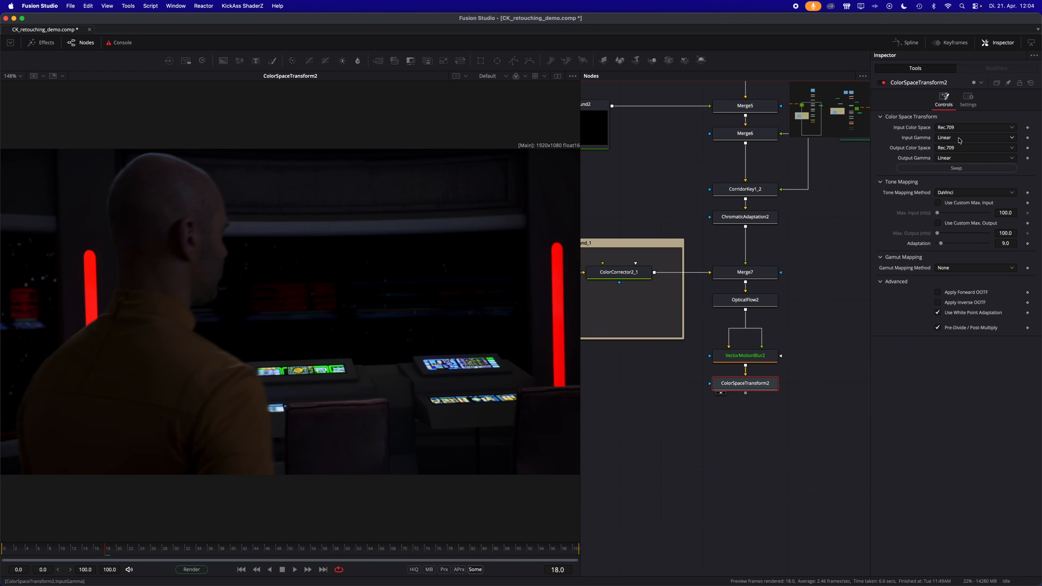
- Set ColorSpaceTransform2's output gamma to Rec.709 and save the composition
click(946, 158)
click(946, 185)
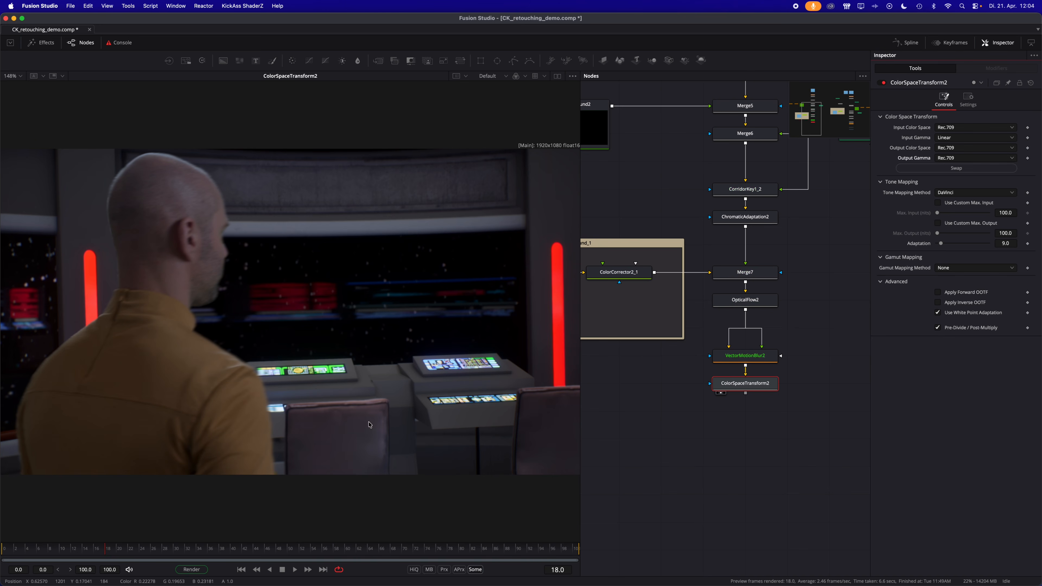
key(super+s)
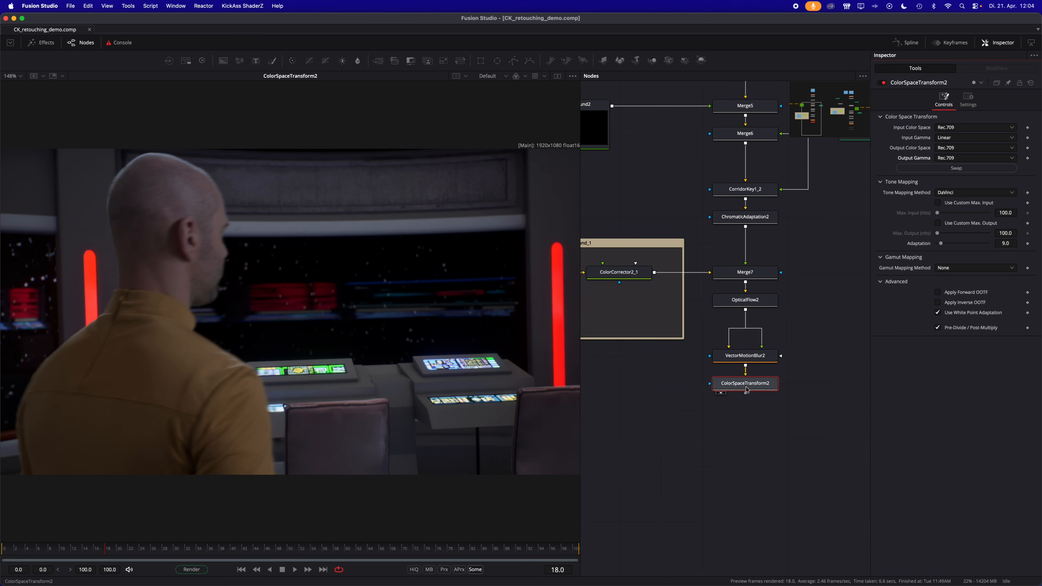
- Append a Saver node to ColorSpaceTransform2 with myshot.mov in the CK_Retouching_Demo_BG folder as its output file
key(shift+space)
text(cst)
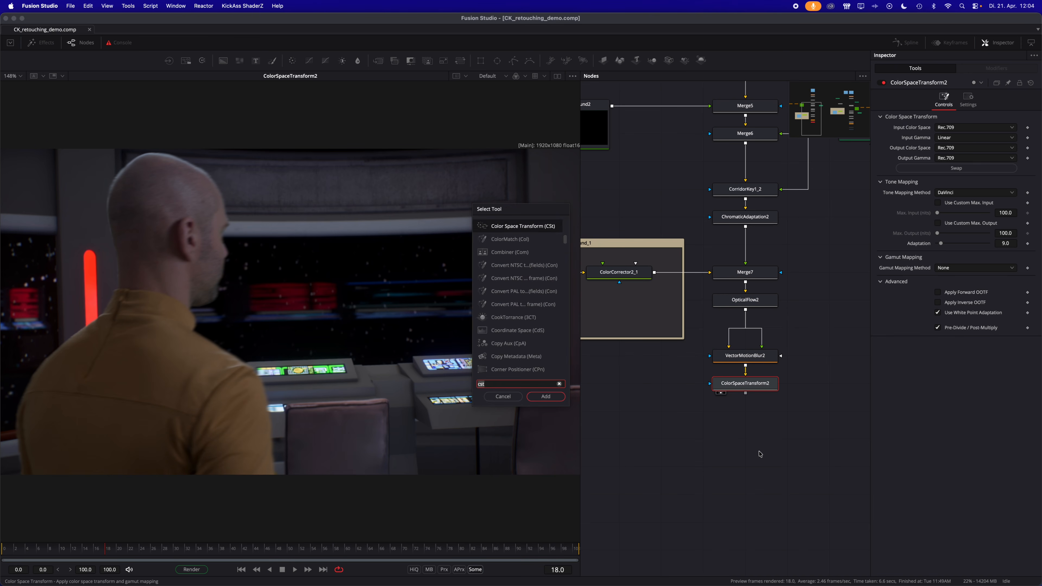
key(BackSpace)
key(BackSpace)
key(BackSpace)
text(sav)
key(Return)
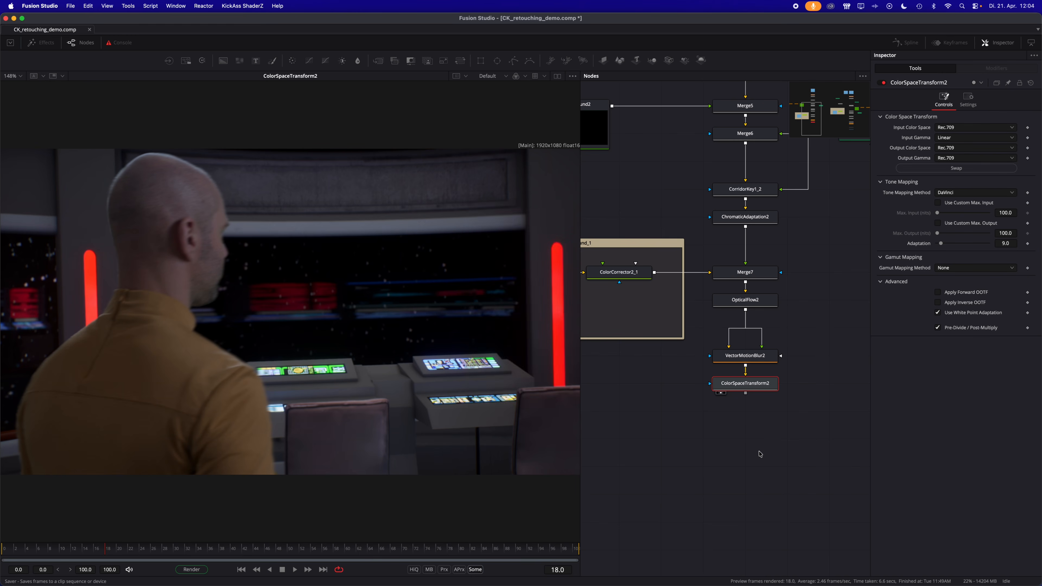
text(myshot)
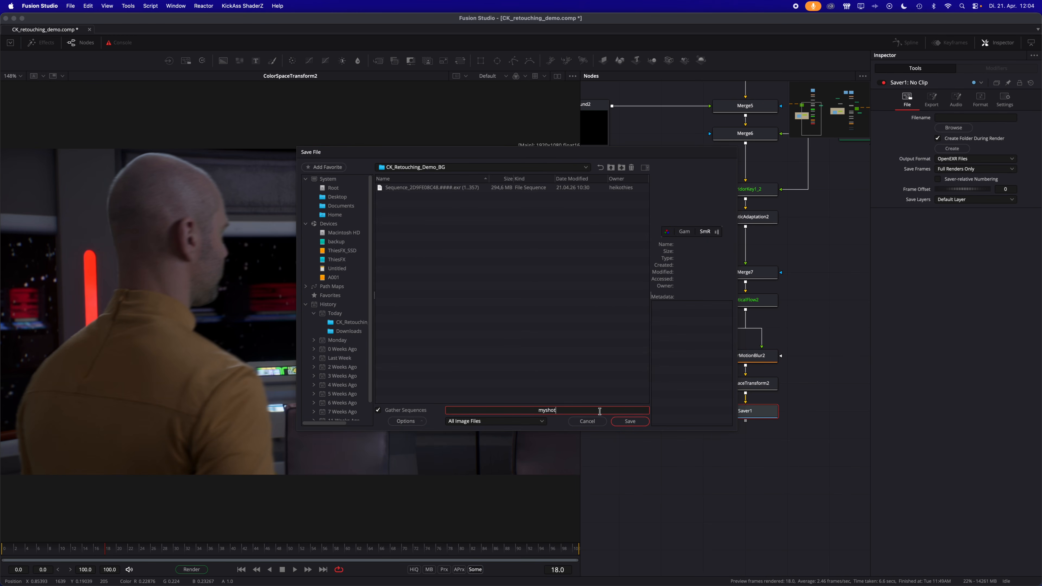
text(.mov)
click(638, 422)
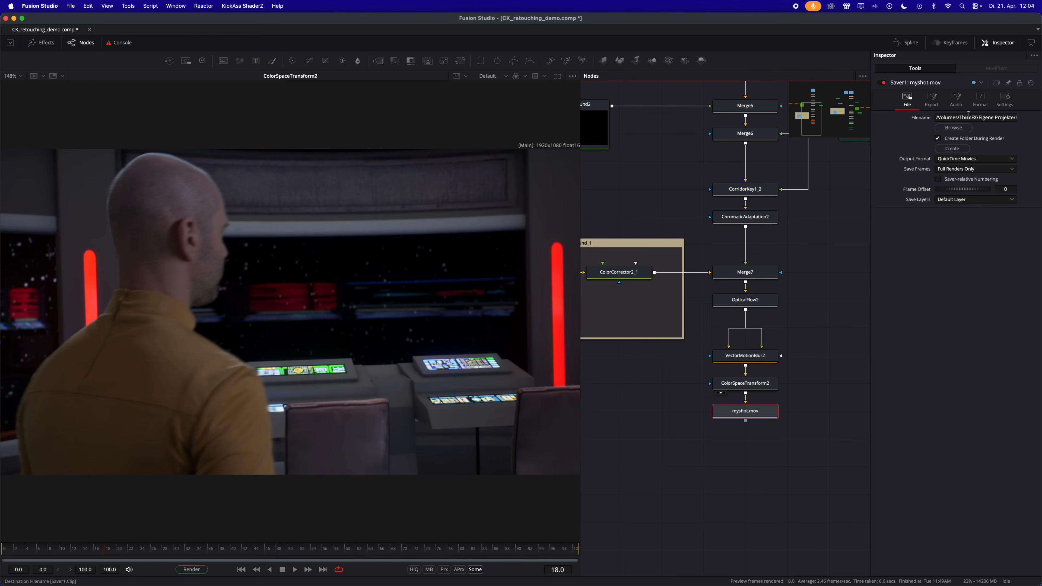
- Check the Saver's compression format, save the composition, and start the render with the Final configuration
click(981, 98)
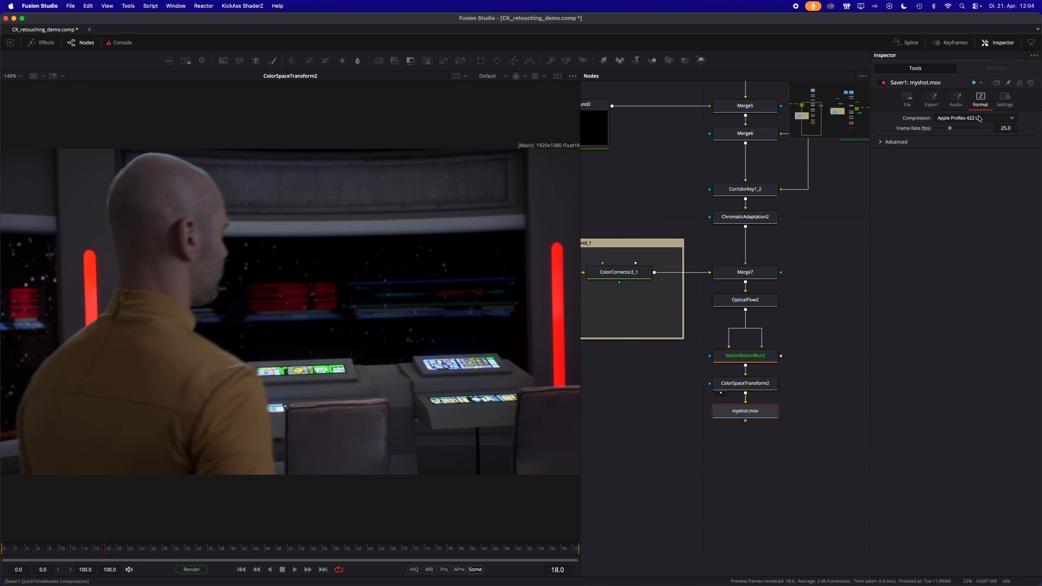
key(super+s)
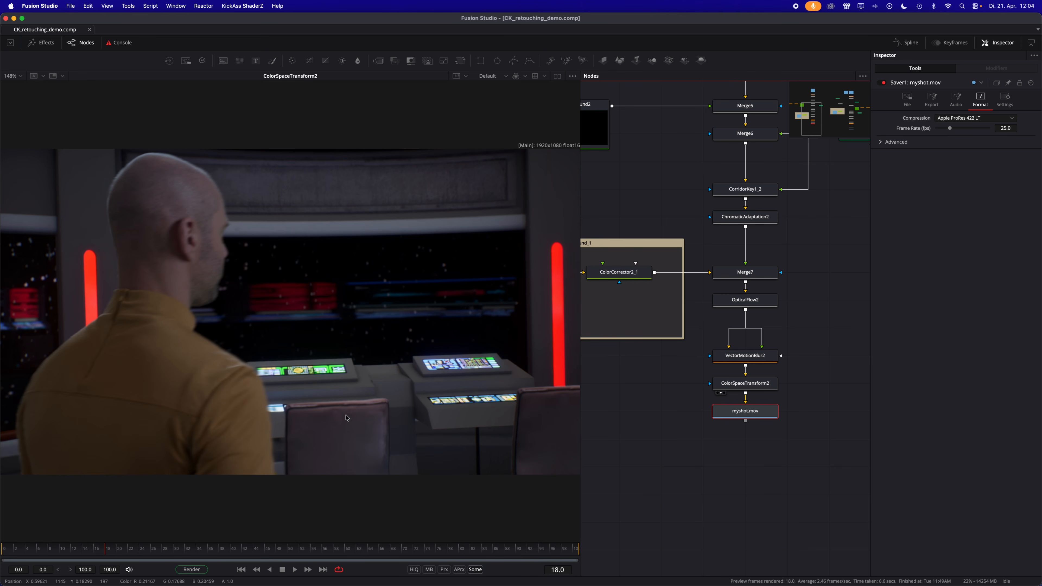
click(191, 569)
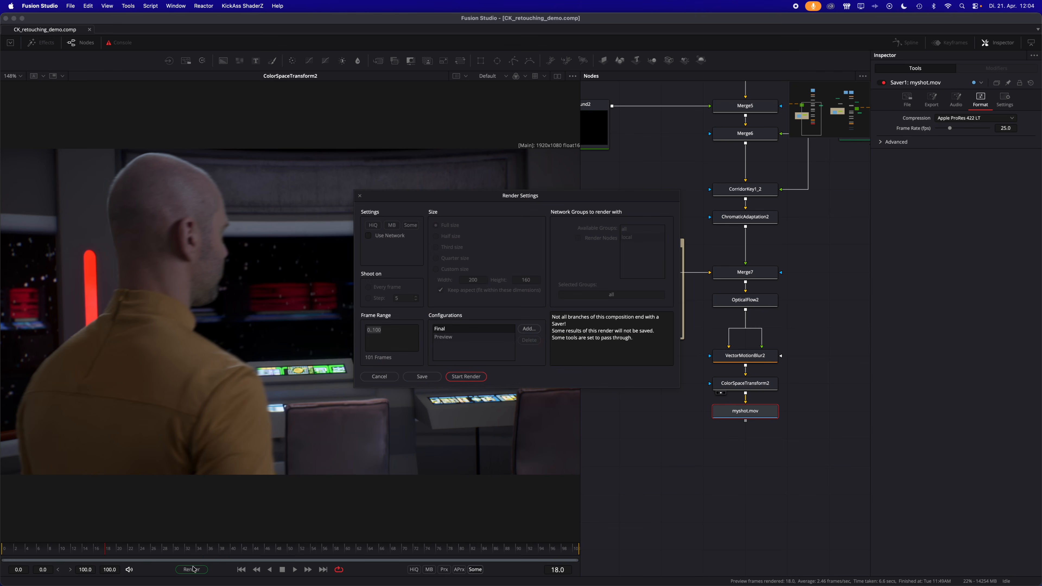
click(466, 376)
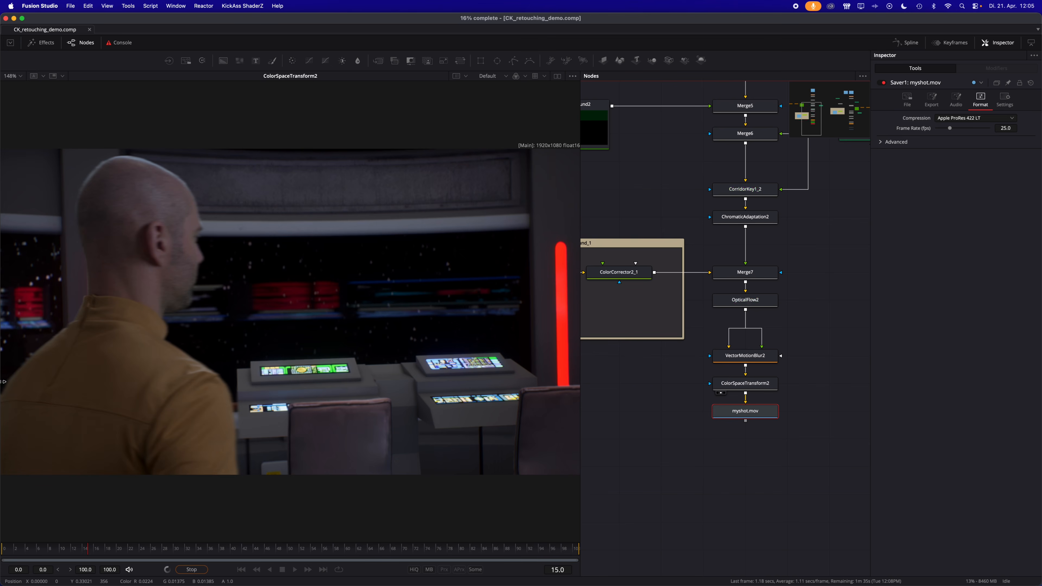
scroll(4, 451, up, 1)
scroll(4, 452, up, 5)
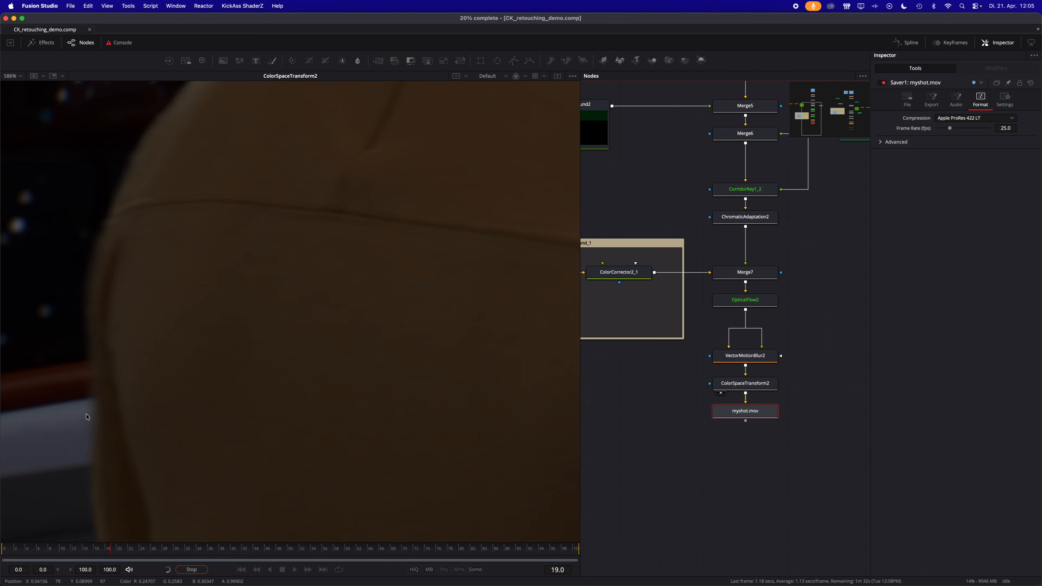
scroll(60, 360, down, 4)
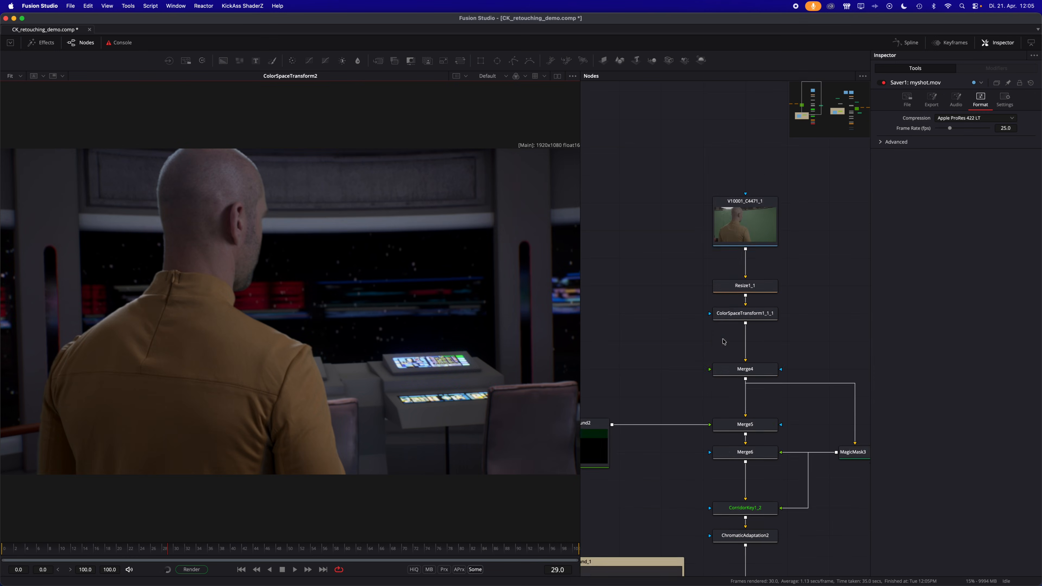
- View the ck_retouching_demo_showcase.mov loader and scrub and play back its finished composite
scroll(724, 341, up, 5)
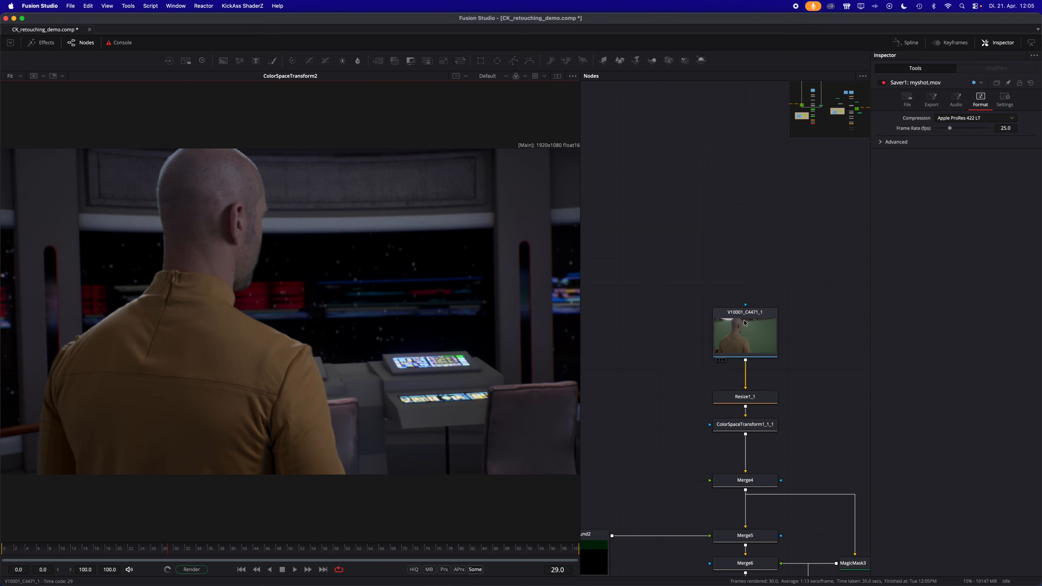
scroll(724, 341, down, 10)
scroll(724, 313, right, 5)
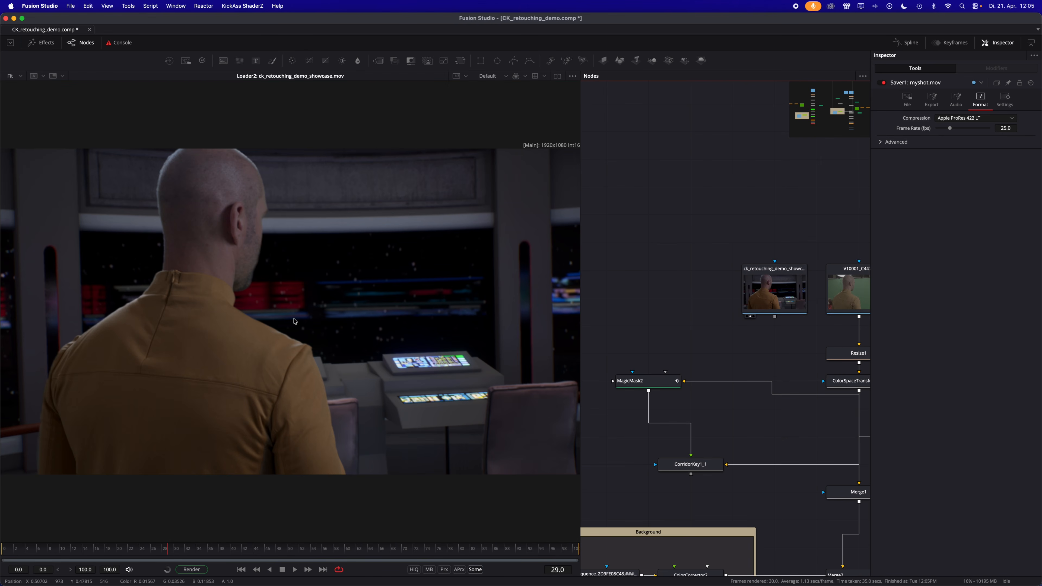
drag(130, 550, 131, 519)
key(space)
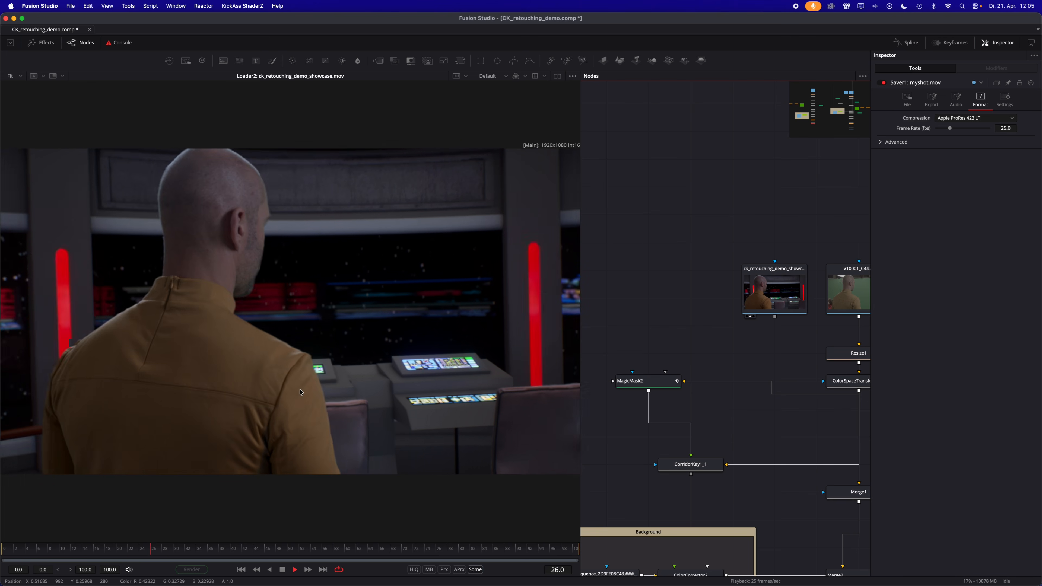
key(space)
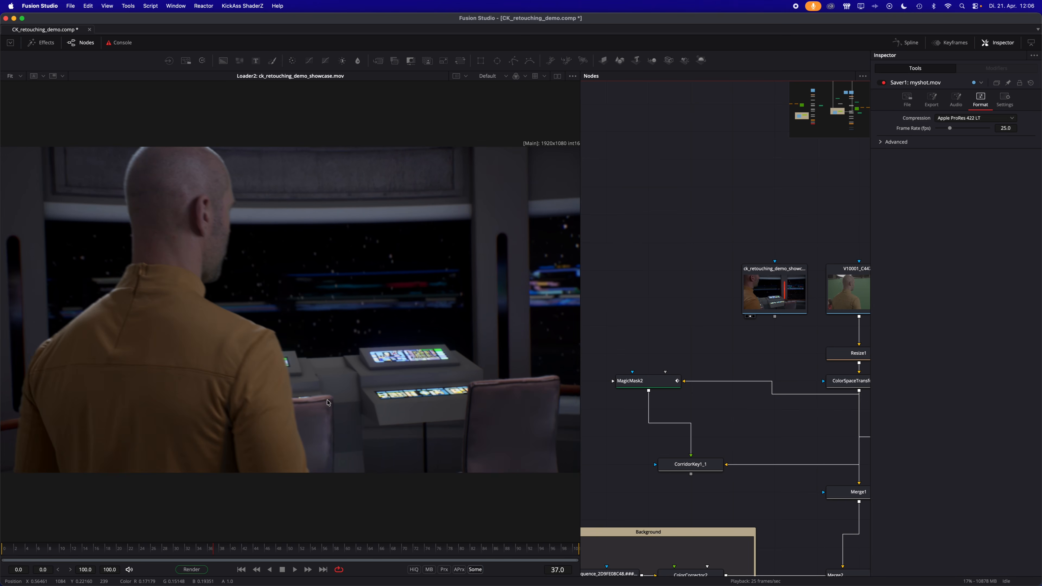